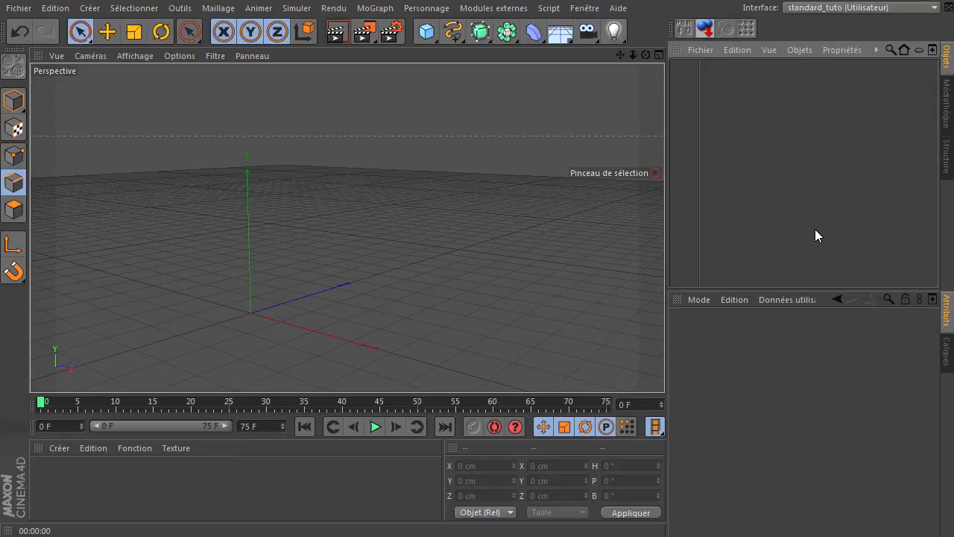
pyautogui.click(815, 230)
pyautogui.click(785, 206)
pyautogui.click(784, 205)
pyautogui.click(784, 205)
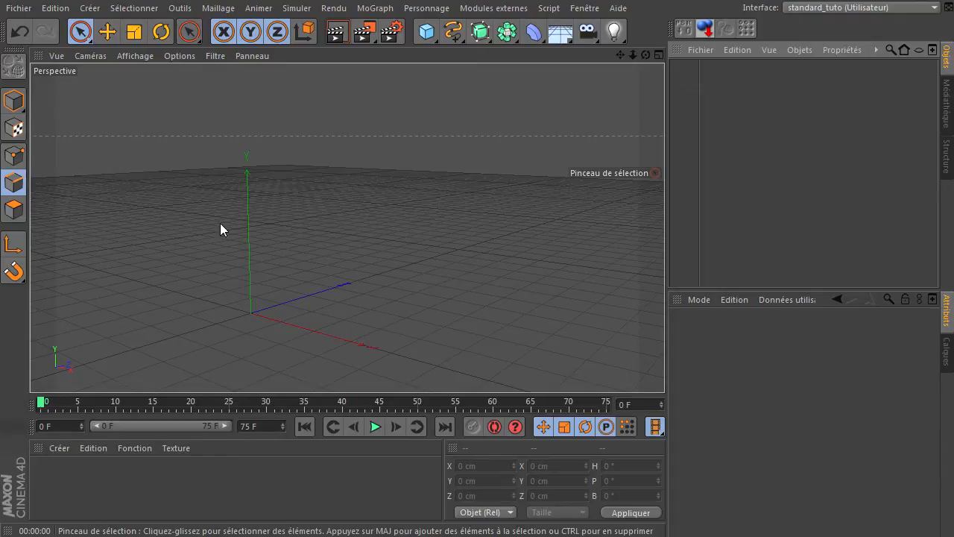
pyautogui.click(803, 188)
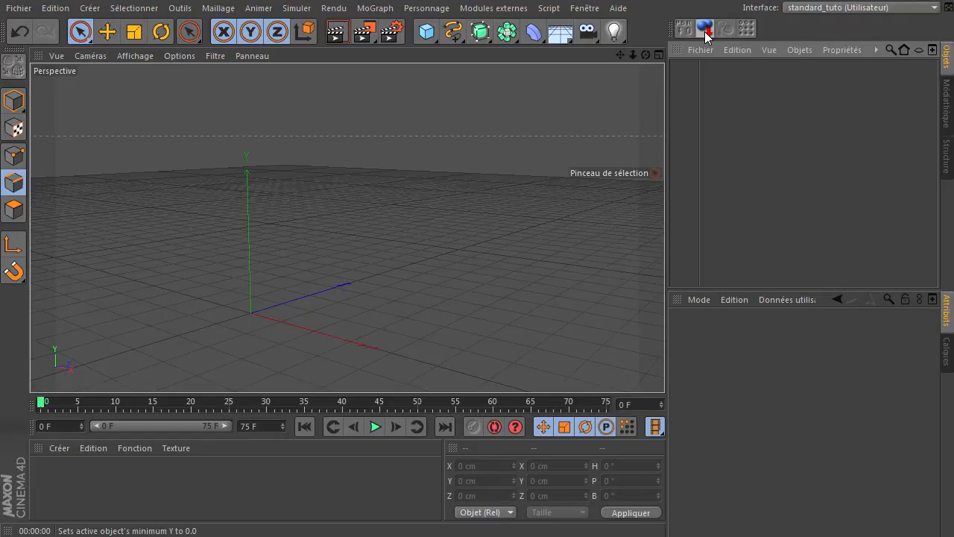
pyautogui.click(726, 140)
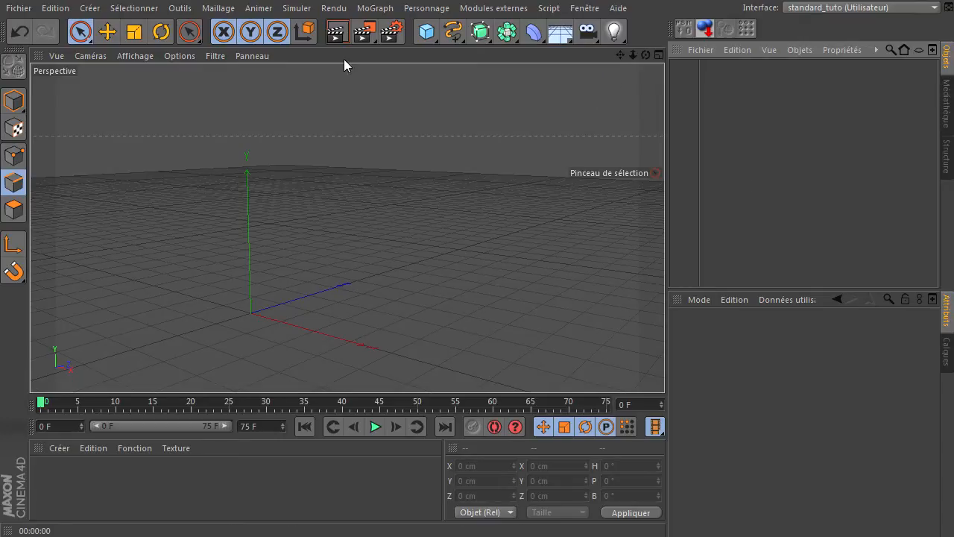
# Close the project 01.c4d without saving its changes.
pyautogui.click(18, 8)
pyautogui.click(45, 110)
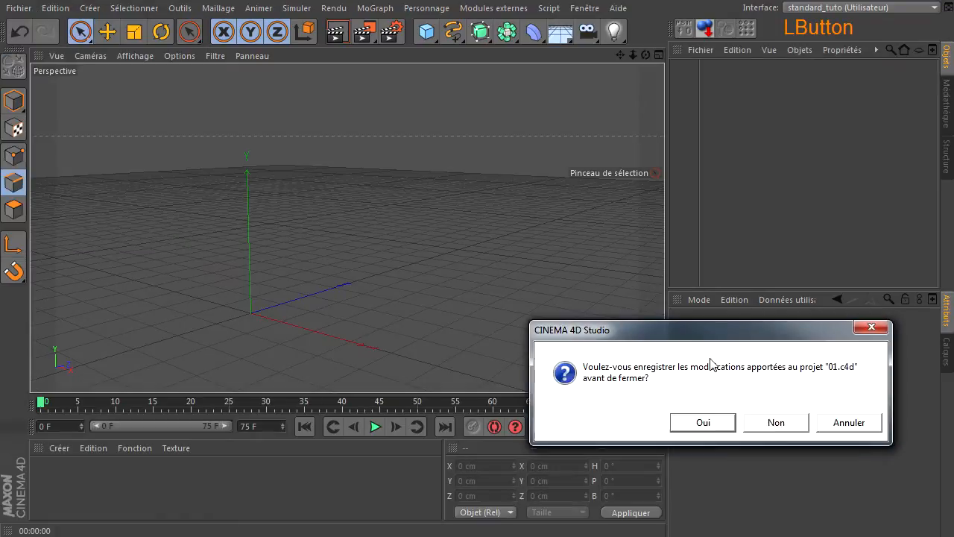
pyautogui.click(773, 422)
# Set the perspective view's display mode to shading with lines.
pyautogui.moveTo(646, 54); pyautogui.dragTo(690, 85)
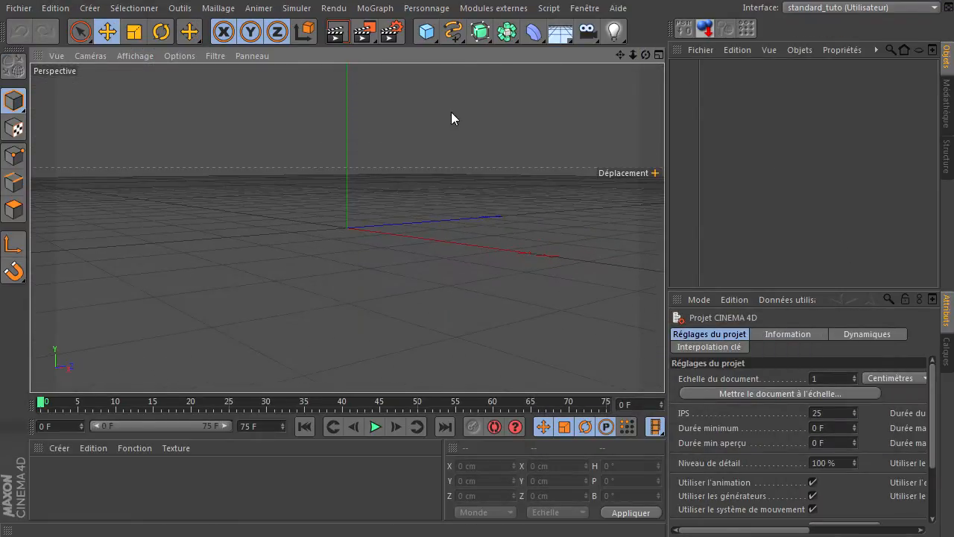
pyautogui.click(126, 56)
pyautogui.click(139, 93)
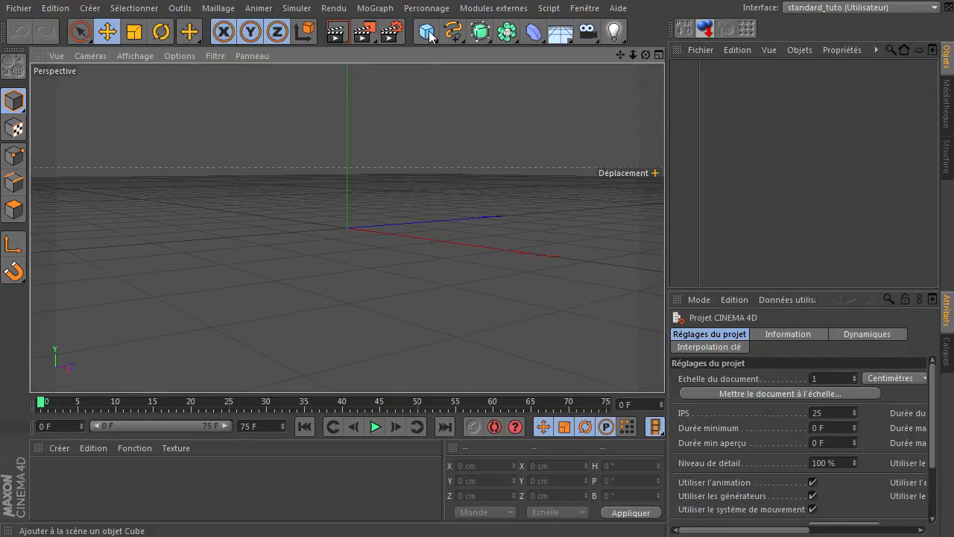
pyautogui.click(470, 164)
pyautogui.moveTo(647, 55); pyautogui.dragTo(664, 366)
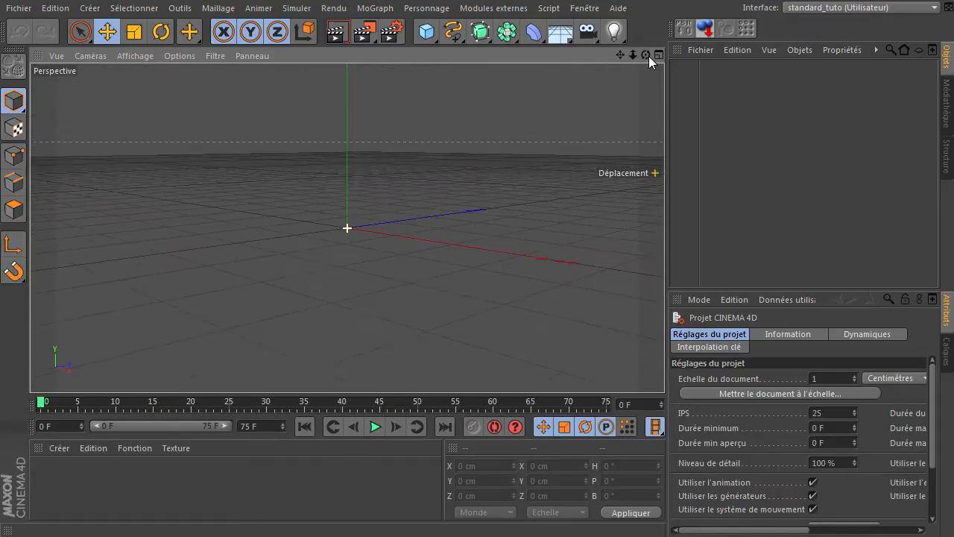
pyautogui.click(506, 207)
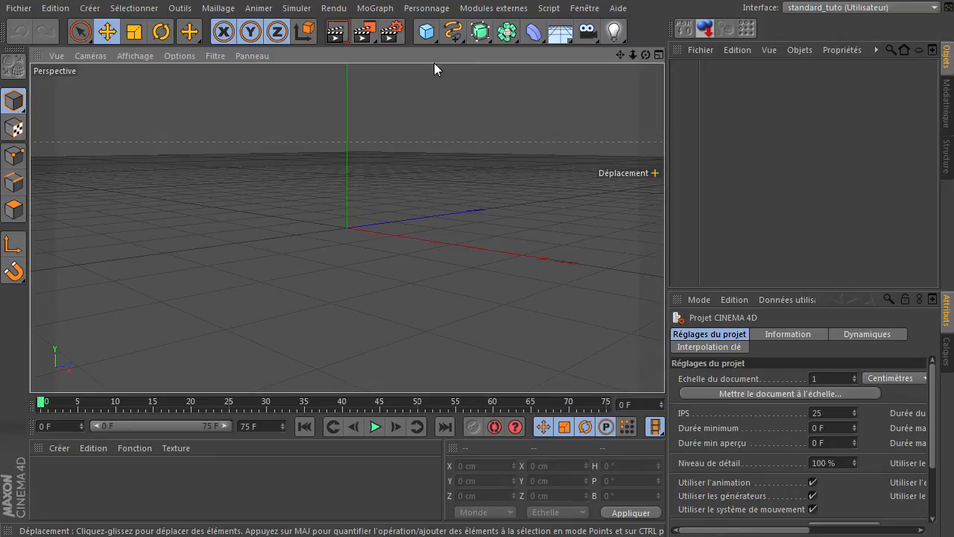
# Add a cube and set its X, Y and Z segments to 2.
pyautogui.click(425, 31)
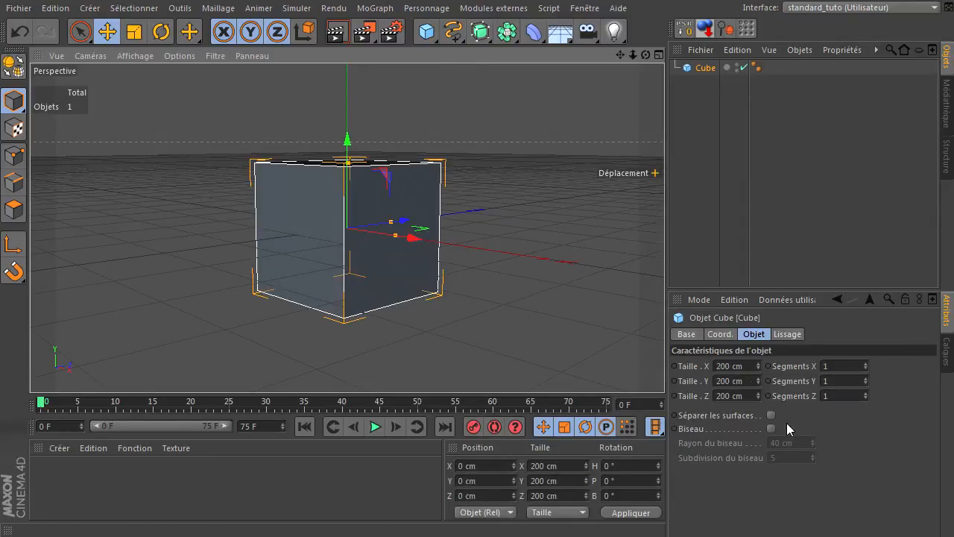
pyautogui.click(854, 380)
pyautogui.write('2')
pyautogui.click(846, 398)
pyautogui.write('2')
pyautogui.press('Return')
# Duplicate the cube and move the copy about 319 cm along the Z axis.
pyautogui.keyDown('ctrl'); pyautogui.moveTo(699, 67); pyautogui.dragTo(693, 108); pyautogui.keyUp('ctrl')
pyautogui.moveTo(398, 221); pyautogui.dragTo(518, 213)
pyautogui.click(618, 124)
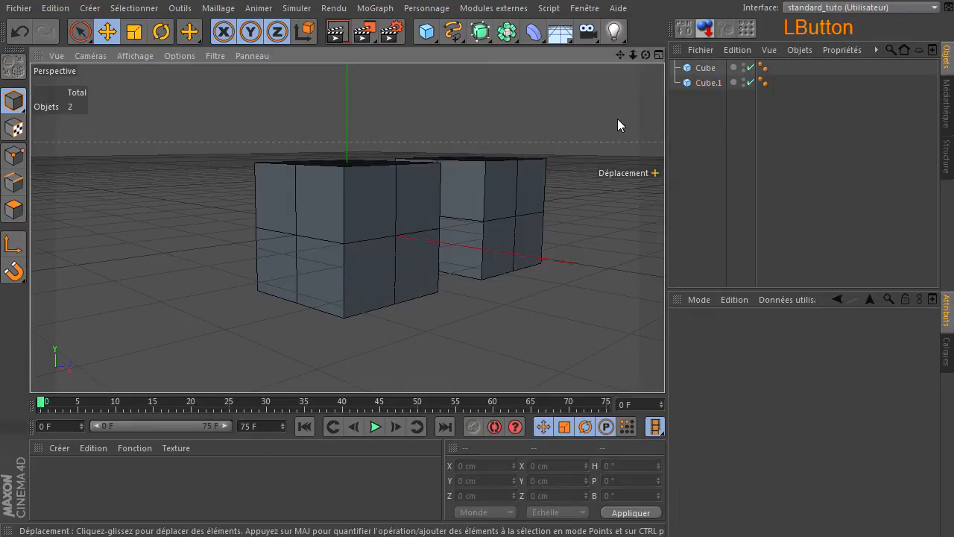
pyautogui.keyDown('alt'); pyautogui.moveTo(618, 123); pyautogui.dragTo(664, 365); pyautogui.keyUp('alt')
pyautogui.moveTo(621, 55); pyautogui.dragTo(664, 366)
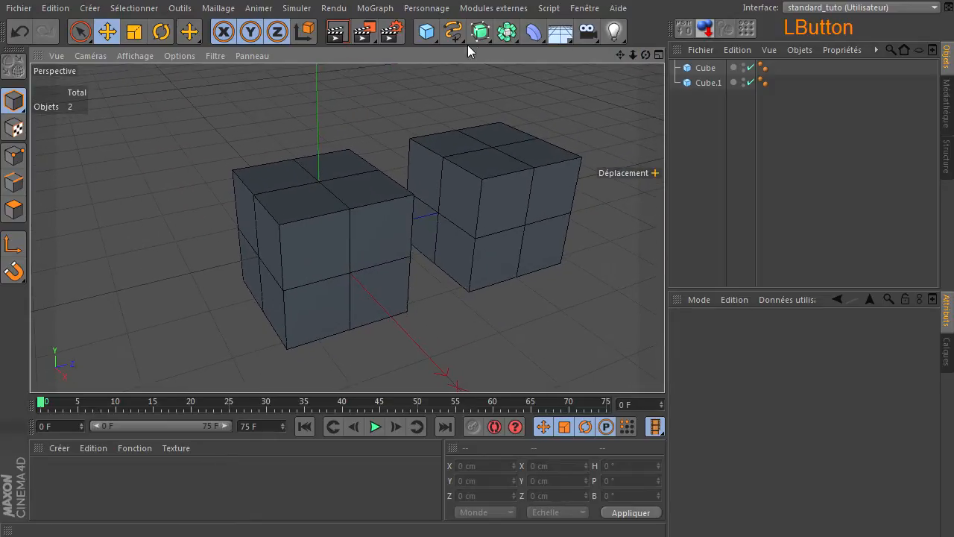
# Add a Hyper NURBS object and make both cubes its children.
pyautogui.click(481, 32)
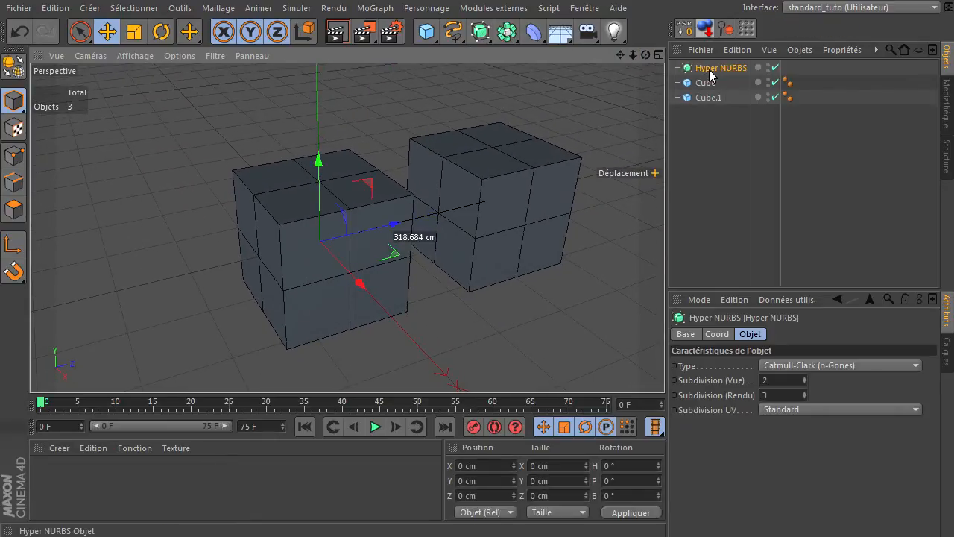
pyautogui.moveTo(689, 168); pyautogui.dragTo(722, 70)
pyautogui.click(394, 225)
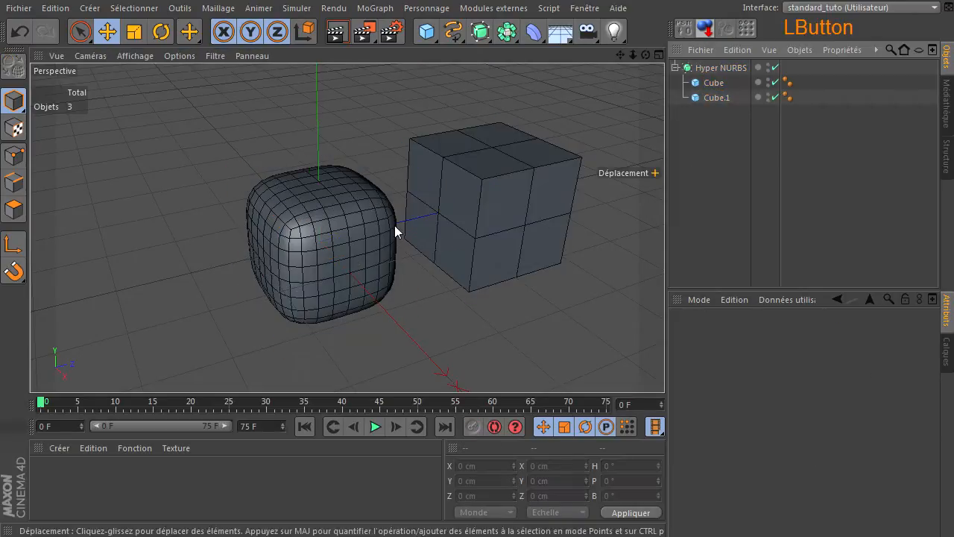
pyautogui.click(324, 246)
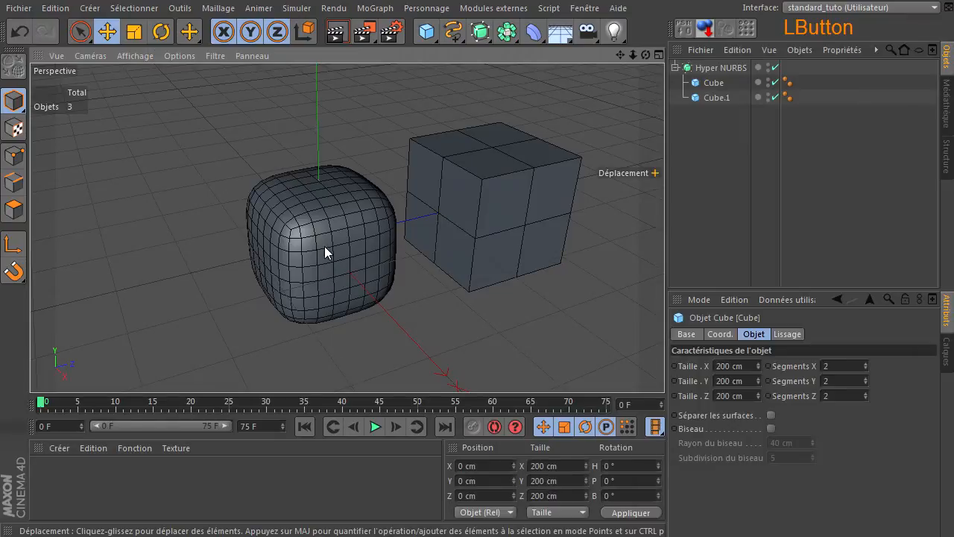
pyautogui.click(718, 100)
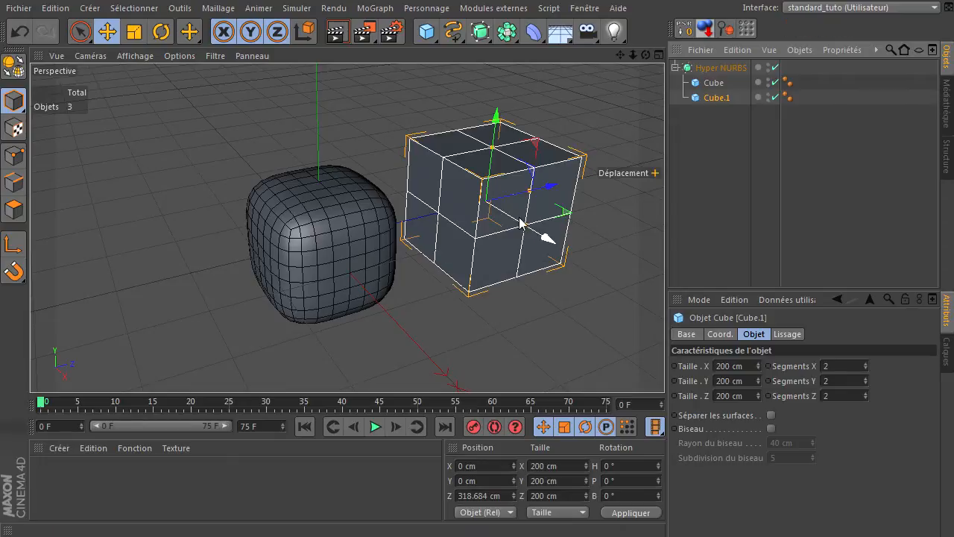
pyautogui.click(717, 68)
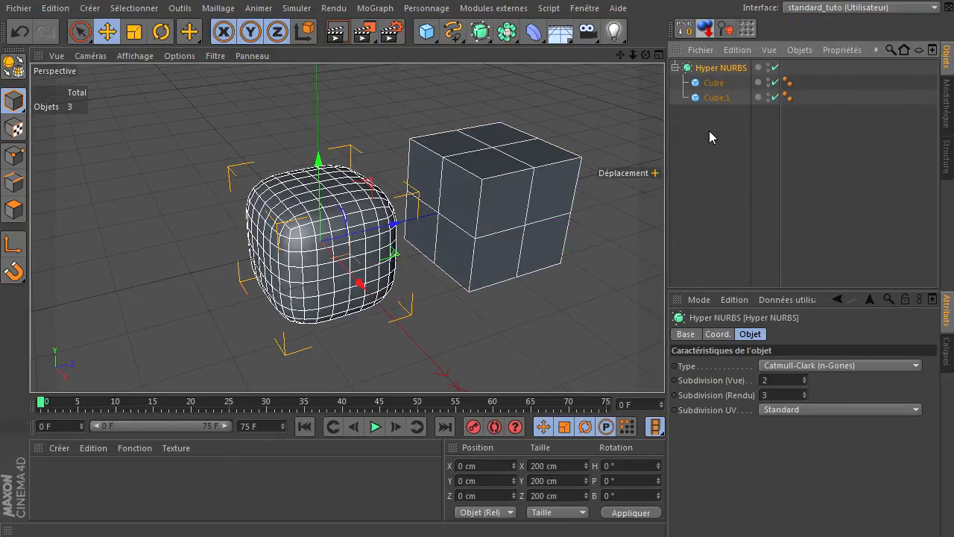
# Group the two cubes under a null object inside the Hyper NURBS and expand the group.
pyautogui.moveTo(694, 144); pyautogui.dragTo(732, 84)
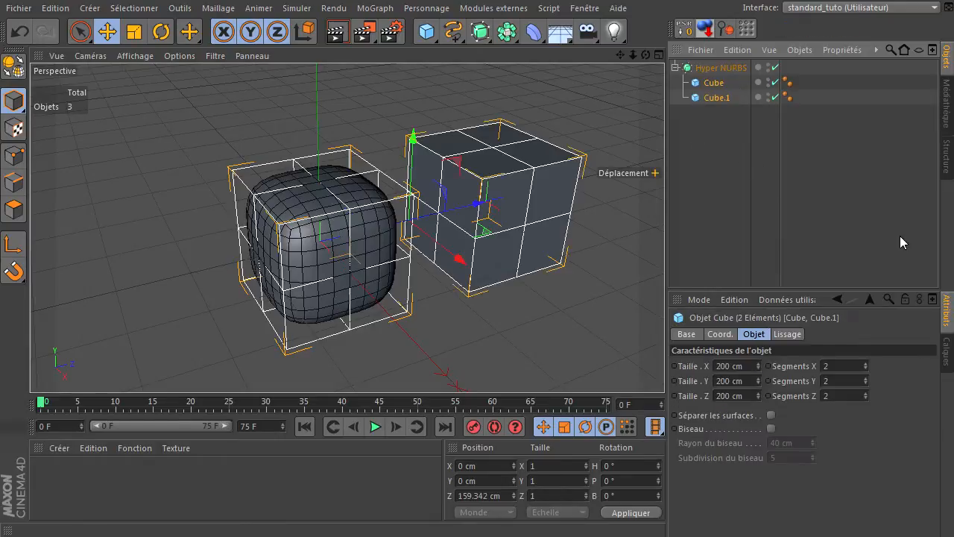
pyautogui.hotkey('alt', 'g')
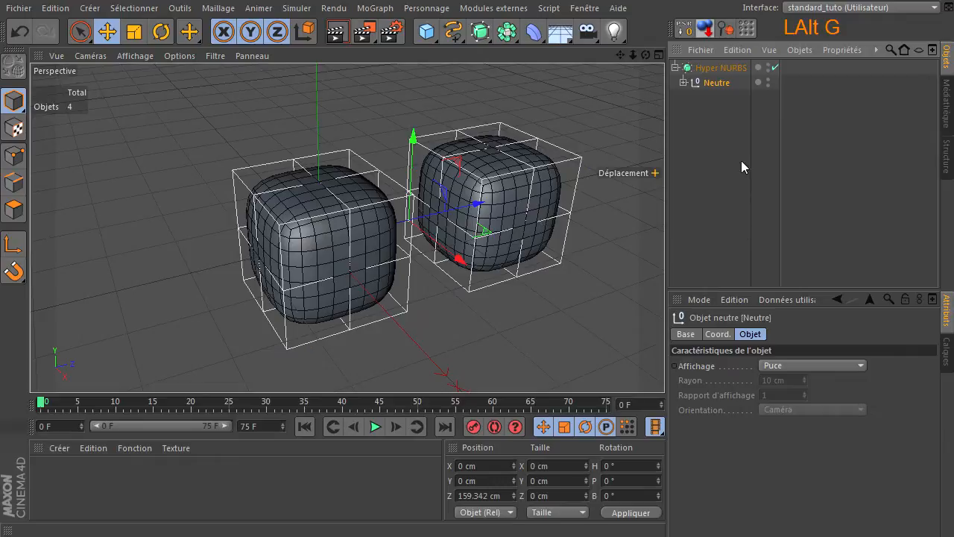
pyautogui.click(683, 83)
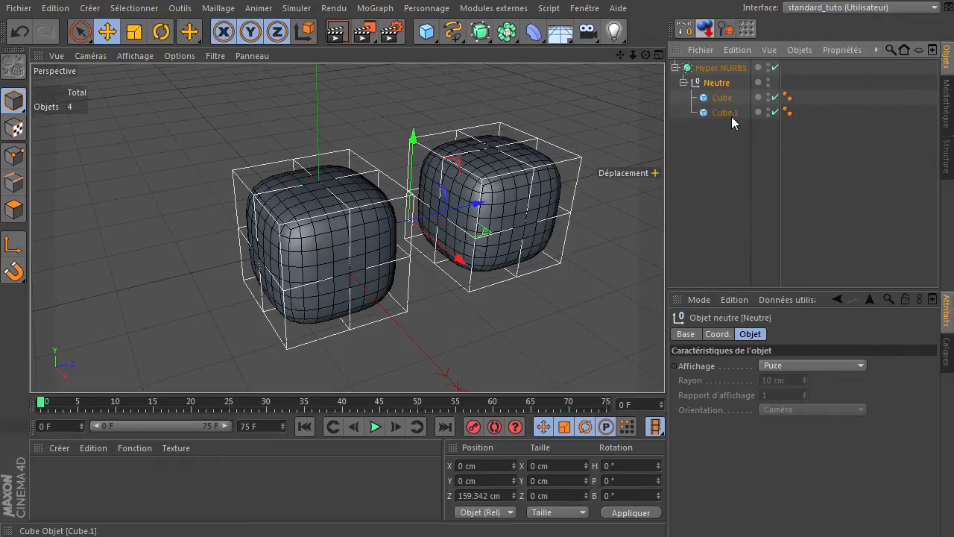
pyautogui.click(765, 200)
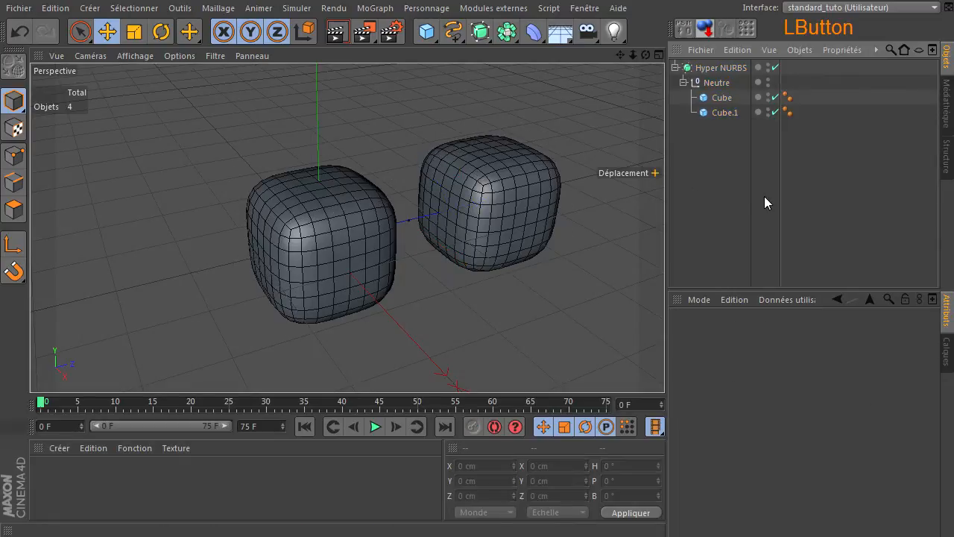
pyautogui.moveTo(647, 53)
pyautogui.mouseDown()
pyautogui.moveTo(665, 363)
pyautogui.moveTo(646, 54)
pyautogui.mouseUp()
# Set the Hyper NURBS viewport subdivision to 3 and render the perspective view.
pyautogui.click(720, 67)
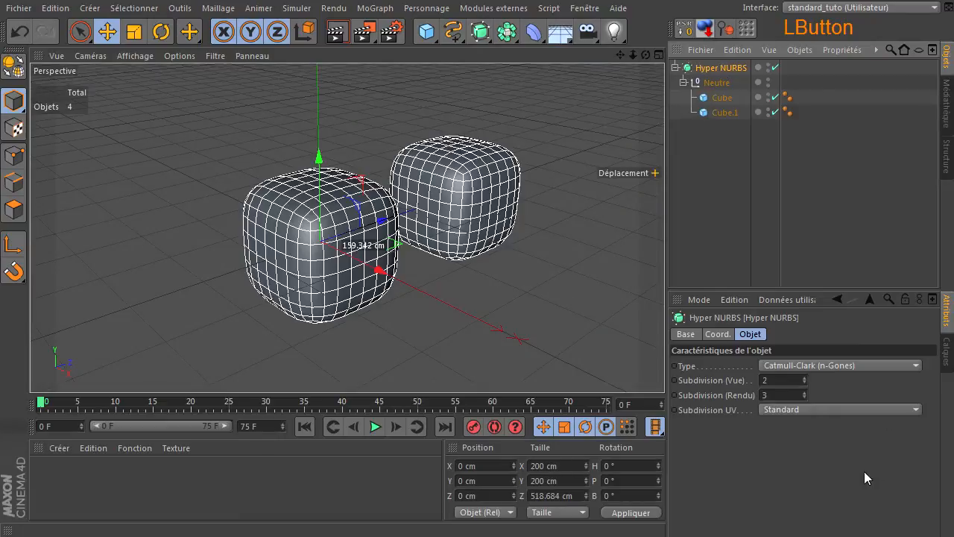
pyautogui.click(805, 377)
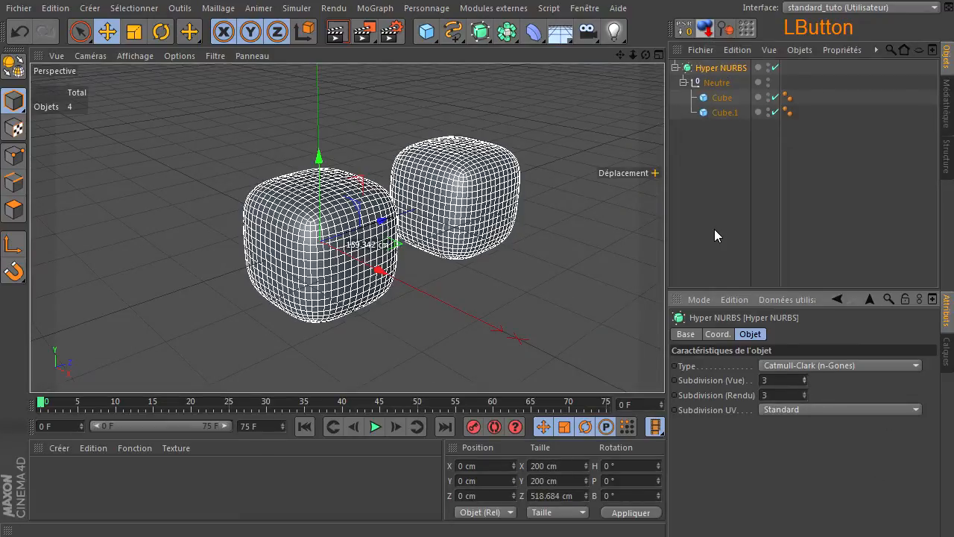
pyautogui.click(714, 229)
pyautogui.click(337, 31)
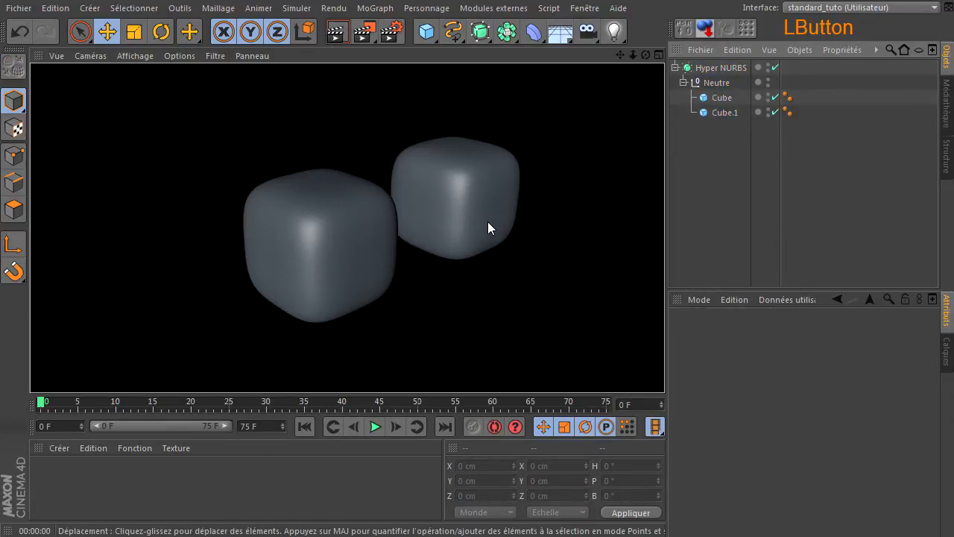
pyautogui.click(726, 210)
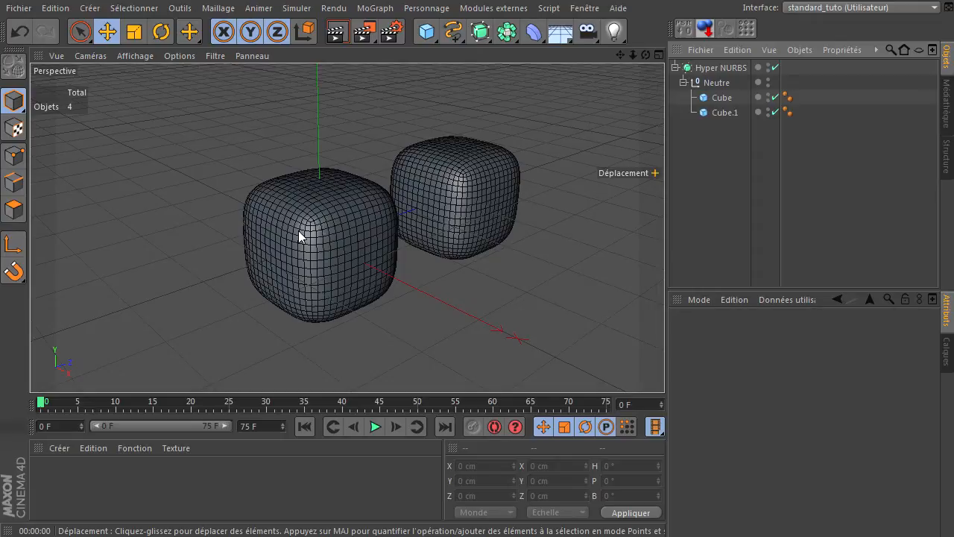
# Make both cubes editable and toggle the Hyper NURBS off and back on to compare the base meshes.
pyautogui.click(699, 151)
pyautogui.moveTo(734, 96); pyautogui.dragTo(707, 101)
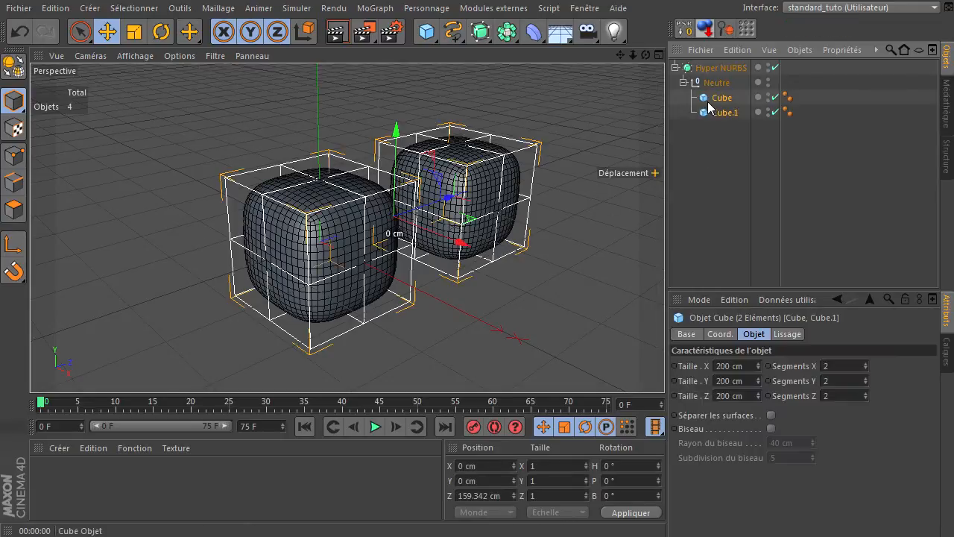
pyautogui.click(14, 66)
pyautogui.click(713, 191)
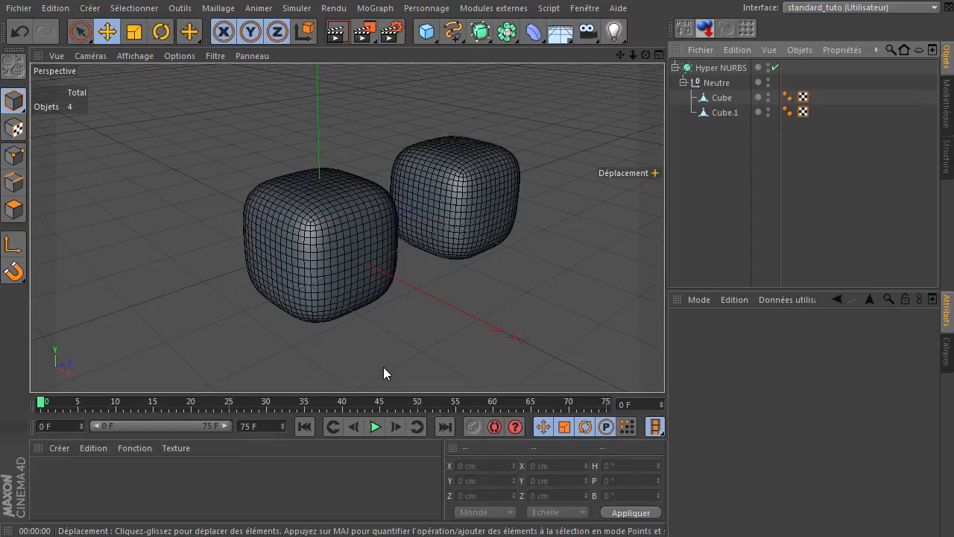
pyautogui.click(775, 68)
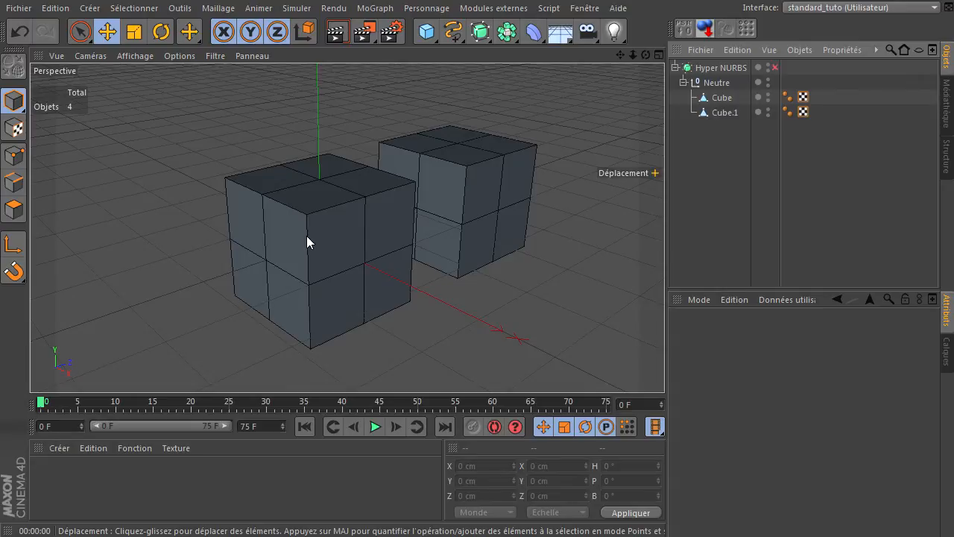
pyautogui.click(775, 67)
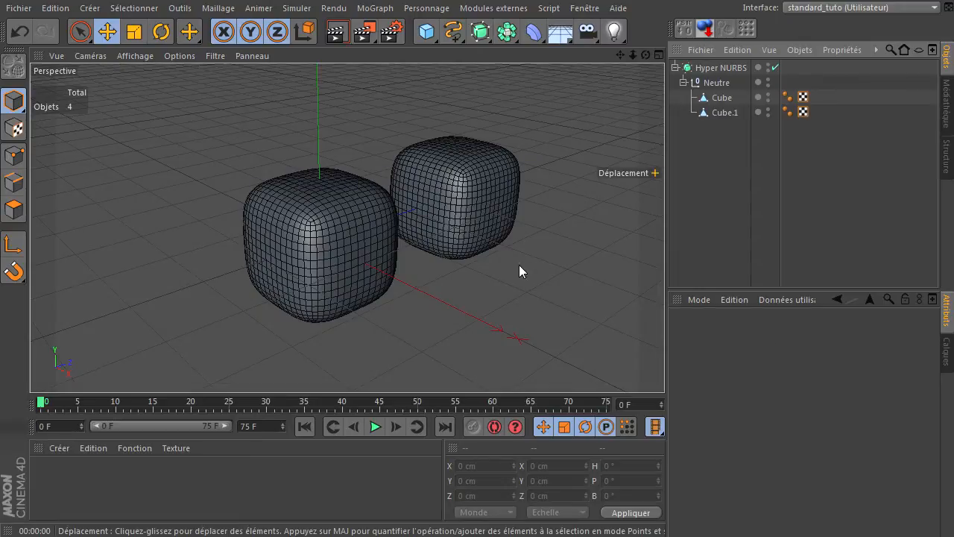
# In edge mode, select the top edge and both vertical edges of the first cube's face on the positive X side.
pyautogui.click(721, 98)
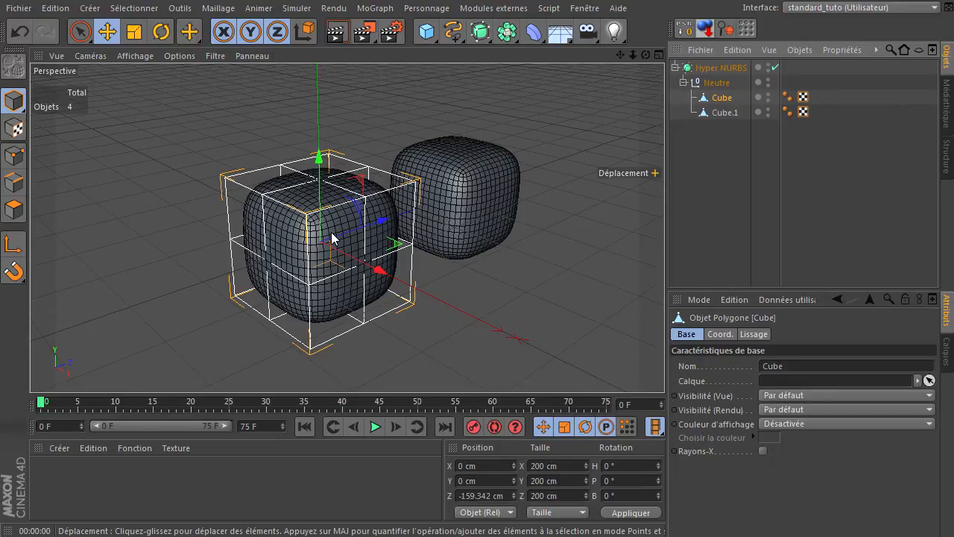
pyautogui.click(7, 185)
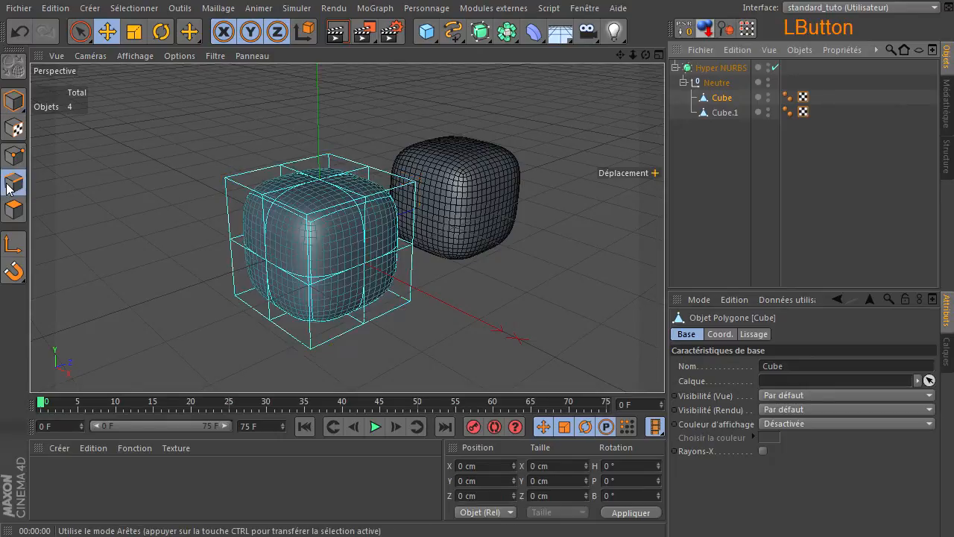
pyautogui.click(319, 217)
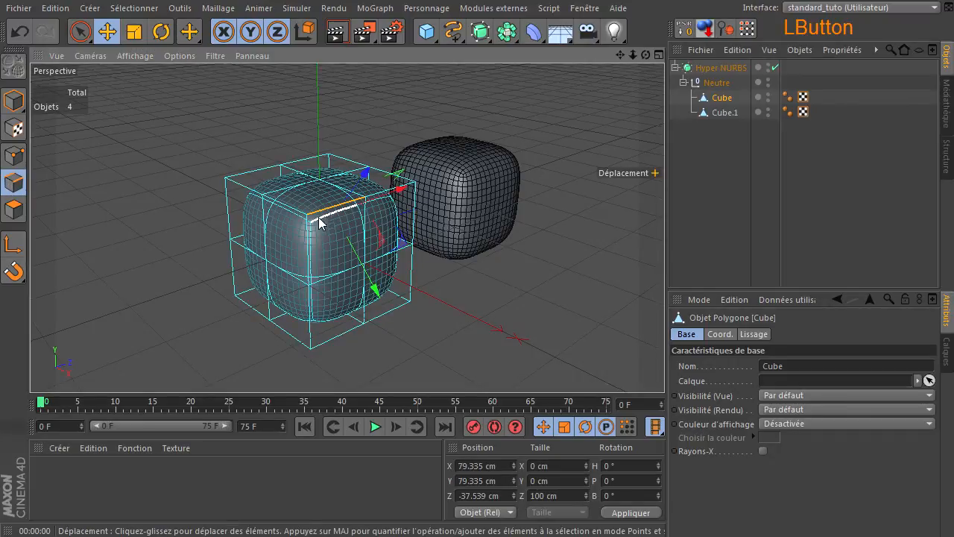
pyautogui.keyDown('shift'); pyautogui.click(382, 206); pyautogui.keyUp('shift')
pyautogui.moveTo(646, 55); pyautogui.dragTo(659, 364)
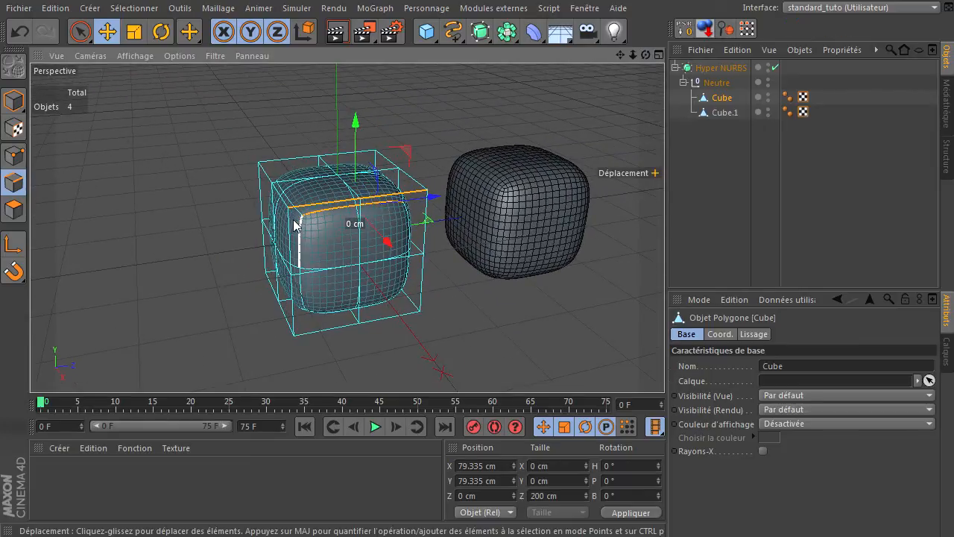
pyautogui.keyDown('shift'); pyautogui.click(301, 246); pyautogui.keyUp('shift')
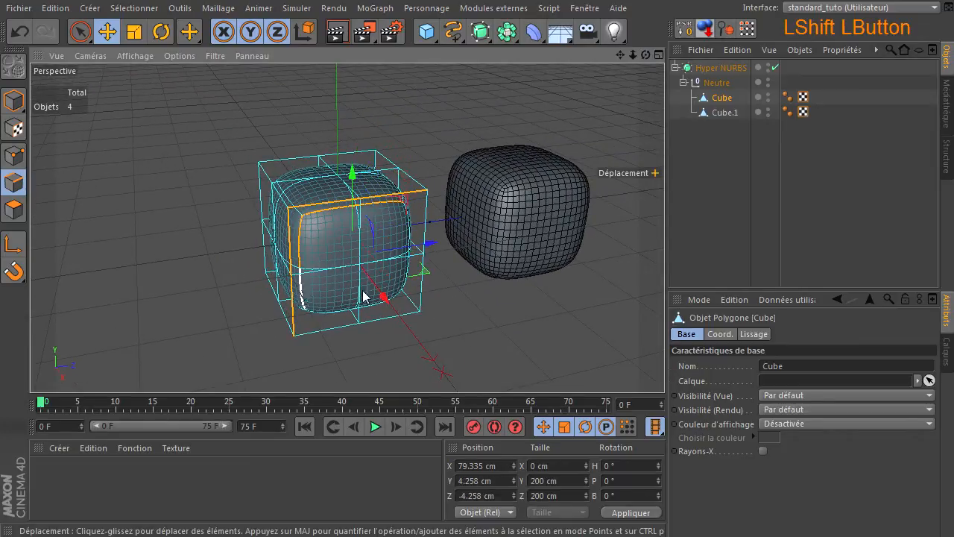
pyautogui.keyDown('shift'); pyautogui.click(404, 253); pyautogui.keyUp('shift')
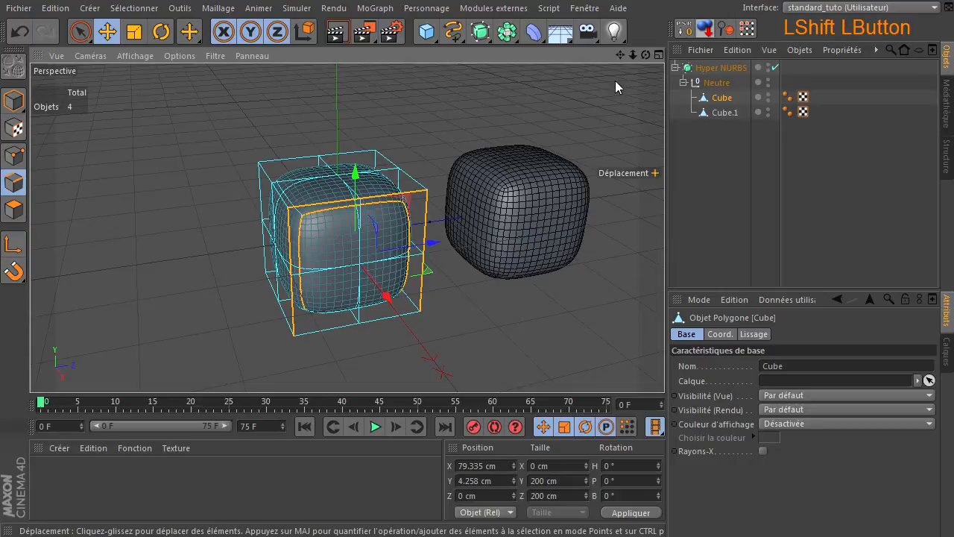
pyautogui.moveTo(646, 58); pyautogui.dragTo(664, 365)
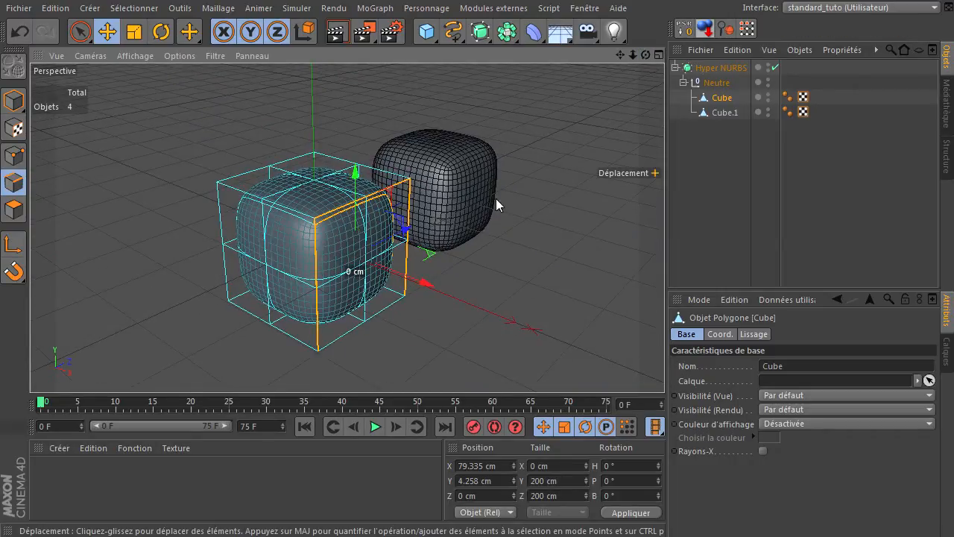
# Apply a partial Hyper NURBS weight to the selected edges of the first cube's positive X face and deselect them.
pyautogui.moveTo(646, 56); pyautogui.dragTo(664, 365)
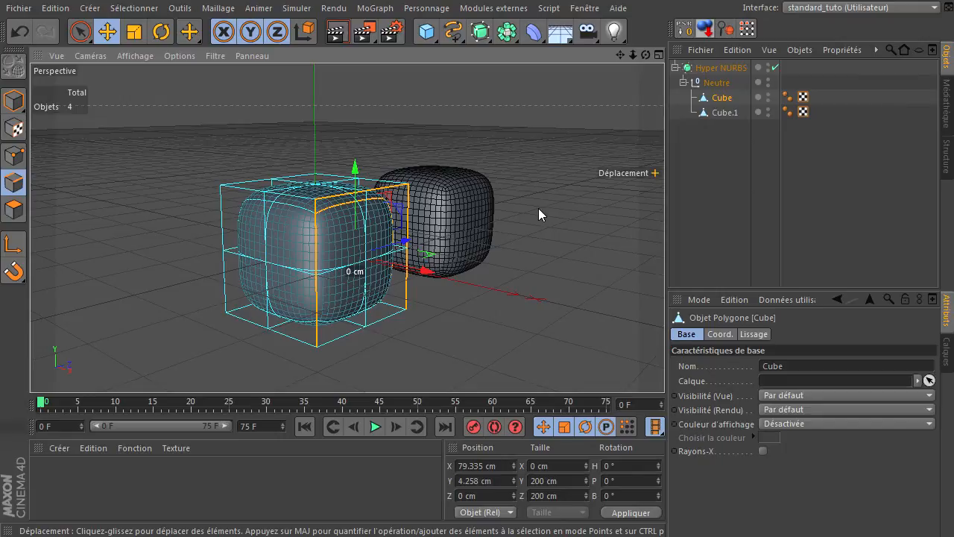
pyautogui.click(664, 365)
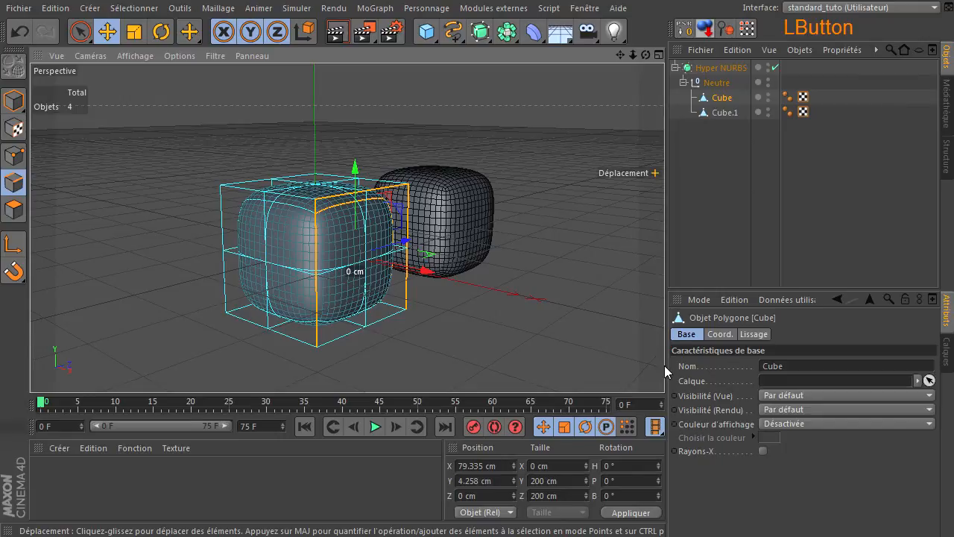
pyautogui.moveTo(664, 365)
pyautogui.mouseDown()
pyautogui.moveTo(652, 367)
pyautogui.moveTo(678, 365)
pyautogui.mouseUp()
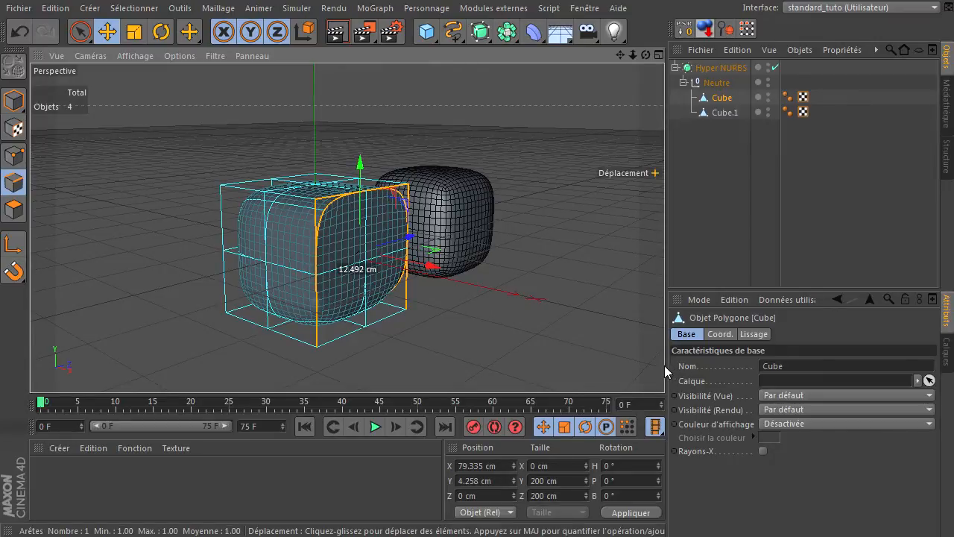
pyautogui.moveTo(663, 365)
pyautogui.mouseDown()
pyautogui.moveTo(638, 369)
pyautogui.moveTo(664, 365)
pyautogui.mouseUp()
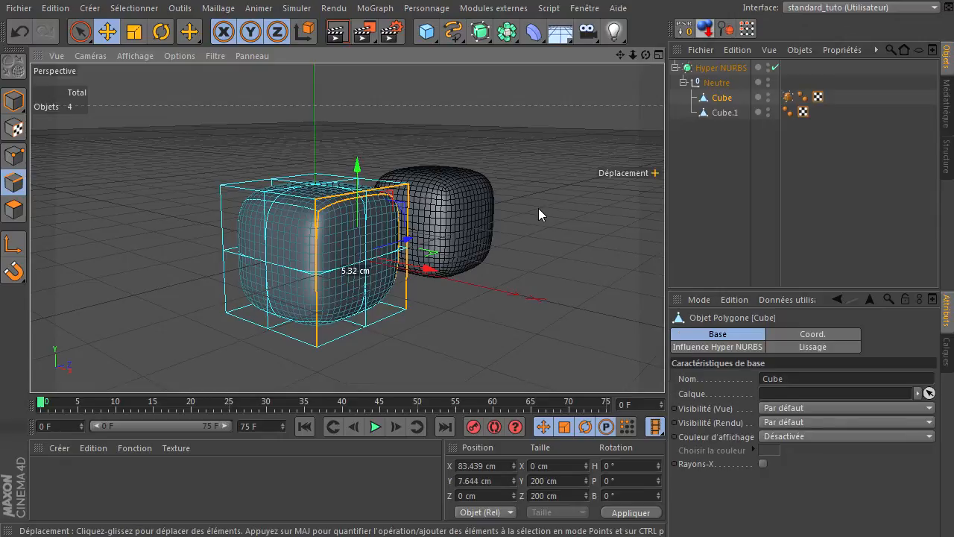
pyautogui.click(555, 260)
# Display the first cube's edge weights through its Influence Hyper NURBS tag, and render the perspective view to inspect the hardened edges.
pyautogui.moveTo(645, 55); pyautogui.dragTo(674, 82)
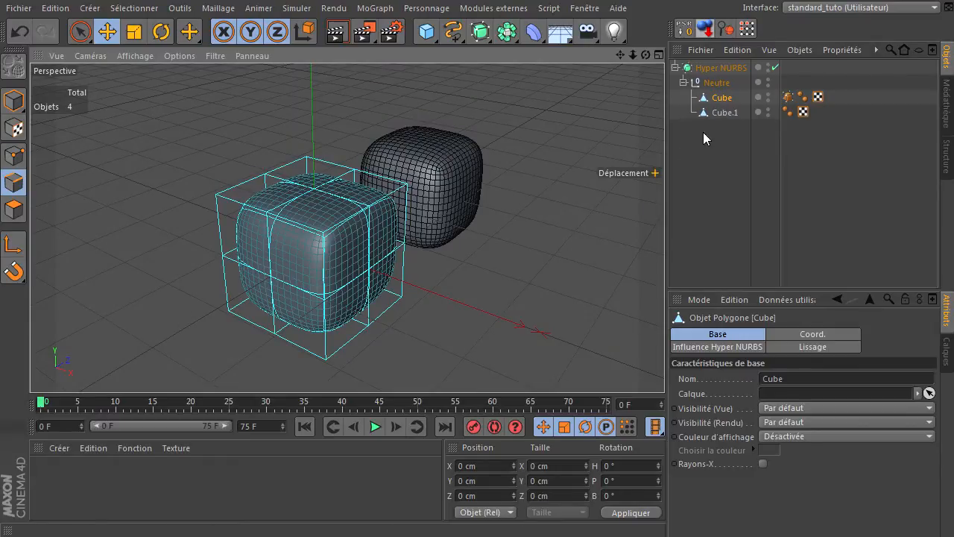
pyautogui.click(788, 97)
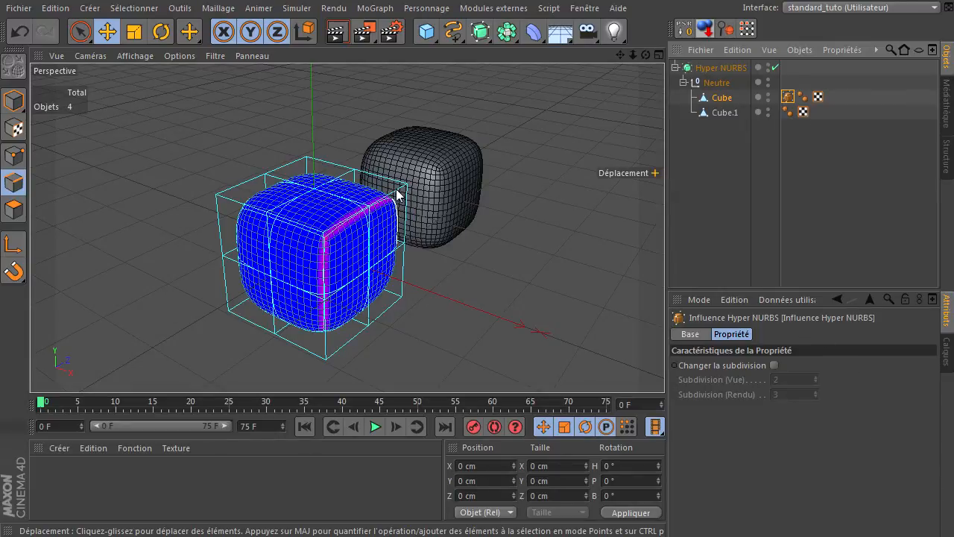
pyautogui.moveTo(645, 56); pyautogui.dragTo(340, 261)
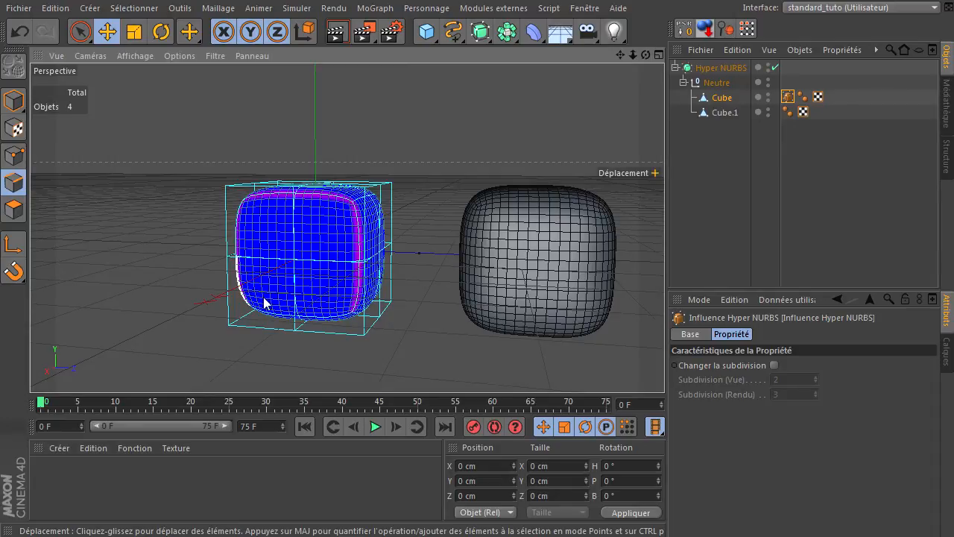
pyautogui.moveTo(664, 366)
pyautogui.mouseDown()
pyautogui.moveTo(649, 371)
pyautogui.moveTo(664, 365)
pyautogui.mouseUp()
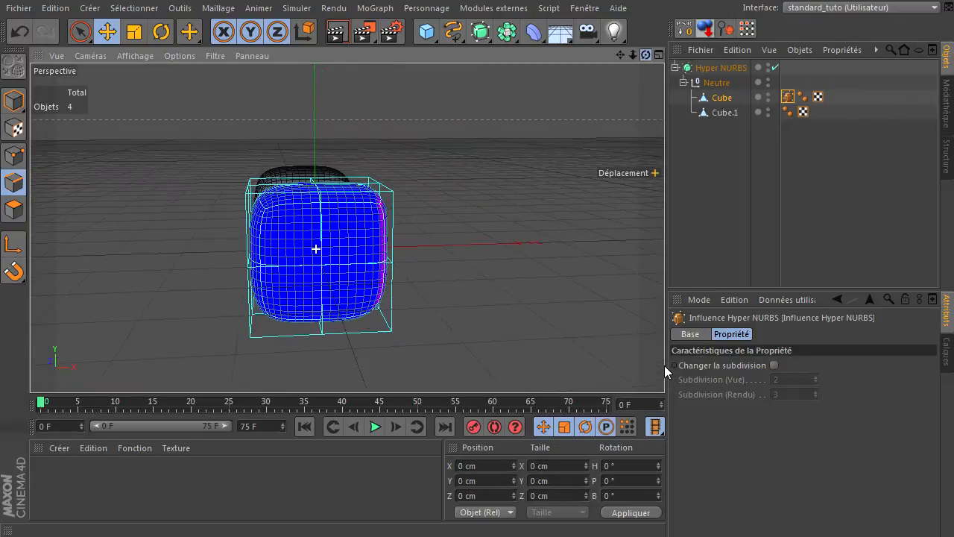
pyautogui.click(338, 24)
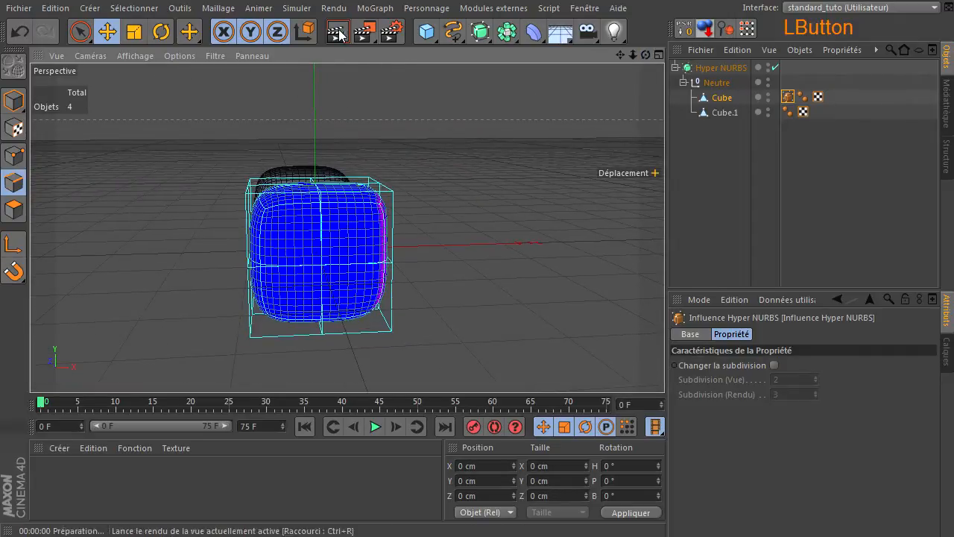
pyautogui.scroll(5, 249, 274)
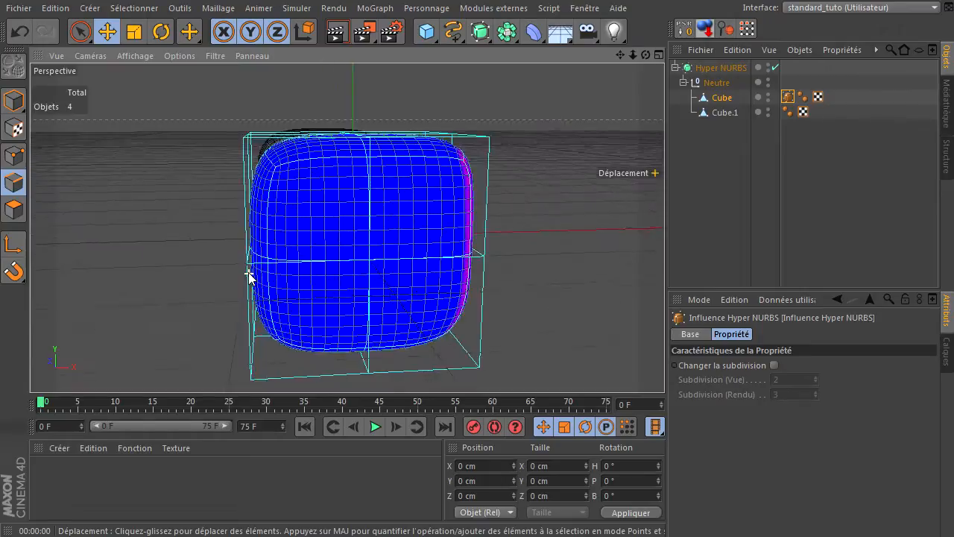
pyautogui.scroll(-1, 249, 274)
pyautogui.moveTo(645, 55); pyautogui.dragTo(292, 127)
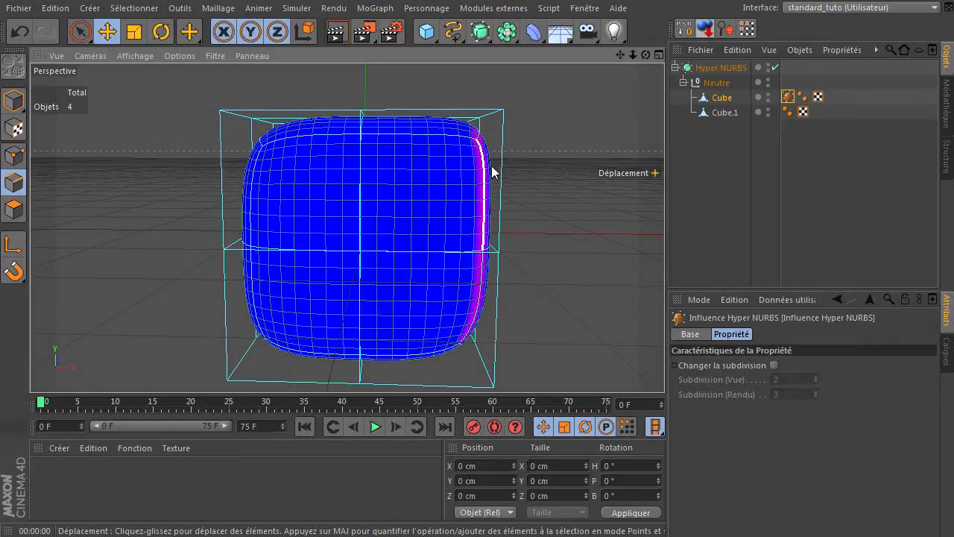
# Reselect the top edge and both vertical edges of the first cube's face on the positive X side.
pyautogui.moveTo(645, 55); pyautogui.dragTo(664, 365)
pyautogui.click(724, 100)
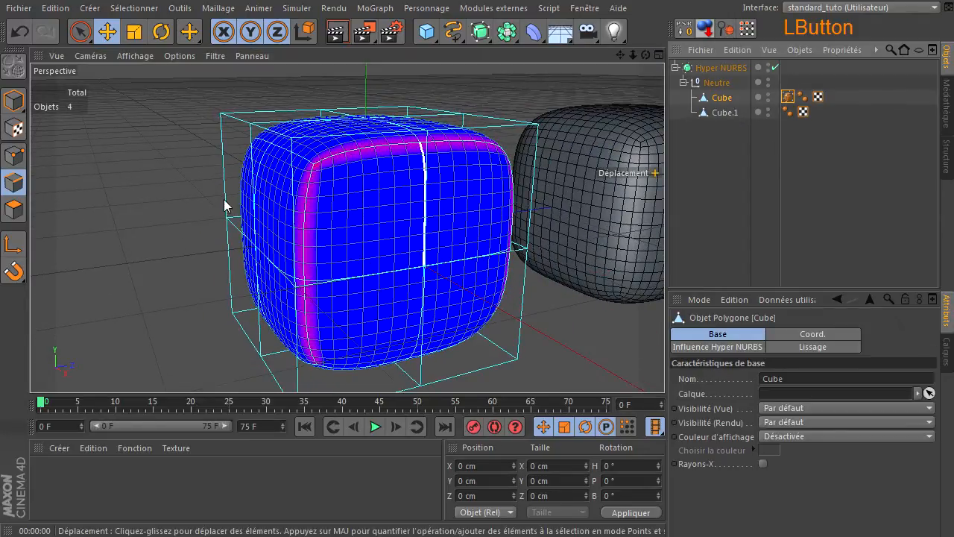
pyautogui.click(307, 223)
pyautogui.keyDown('shift'); pyautogui.click(308, 328); pyautogui.keyUp('shift')
pyautogui.keyDown('shift'); pyautogui.click(374, 151); pyautogui.keyUp('shift')
pyautogui.keyDown('shift'); pyautogui.click(455, 148); pyautogui.keyUp('shift')
pyautogui.moveTo(645, 55); pyautogui.dragTo(531, 209)
pyautogui.keyDown('shift'); pyautogui.click(531, 208); pyautogui.keyUp('shift')
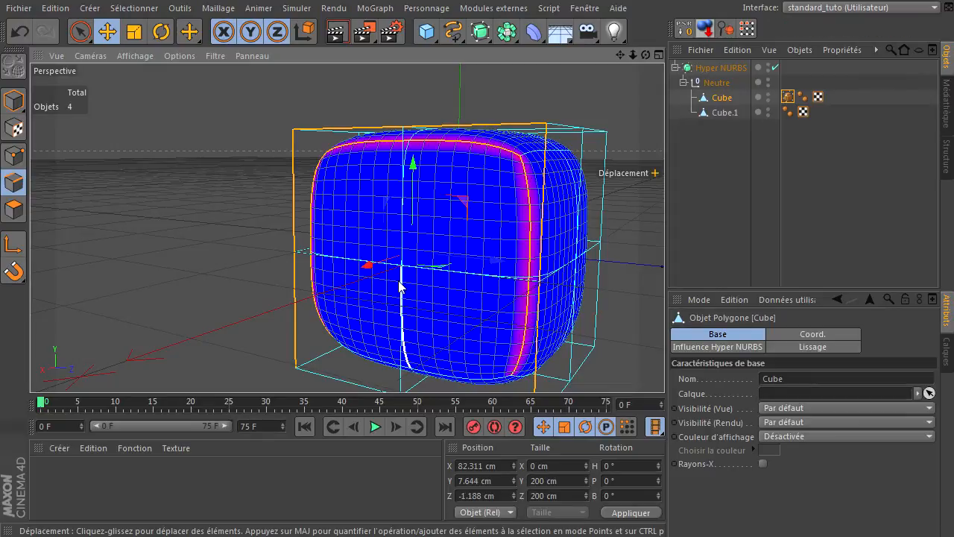
# Increase and fine-tune the Hyper NURBS weight of the selected edges, rendering the perspective view after each adjustment.
pyautogui.moveTo(221, 224)
pyautogui.mouseDown()
pyautogui.moveTo(664, 365)
pyautogui.moveTo(221, 224)
pyautogui.mouseUp()
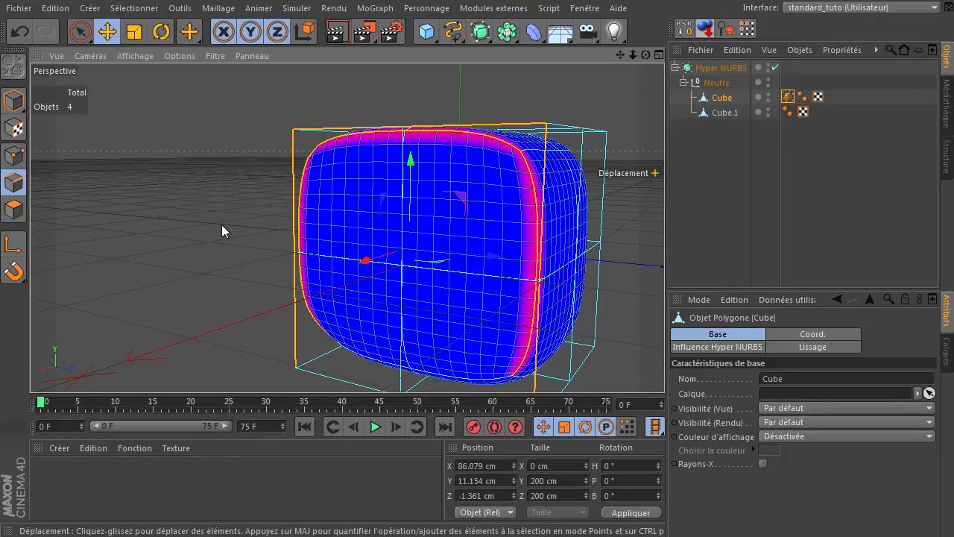
pyautogui.keyDown('alt'); pyautogui.moveTo(659, 366); pyautogui.dragTo(664, 365); pyautogui.keyUp('alt')
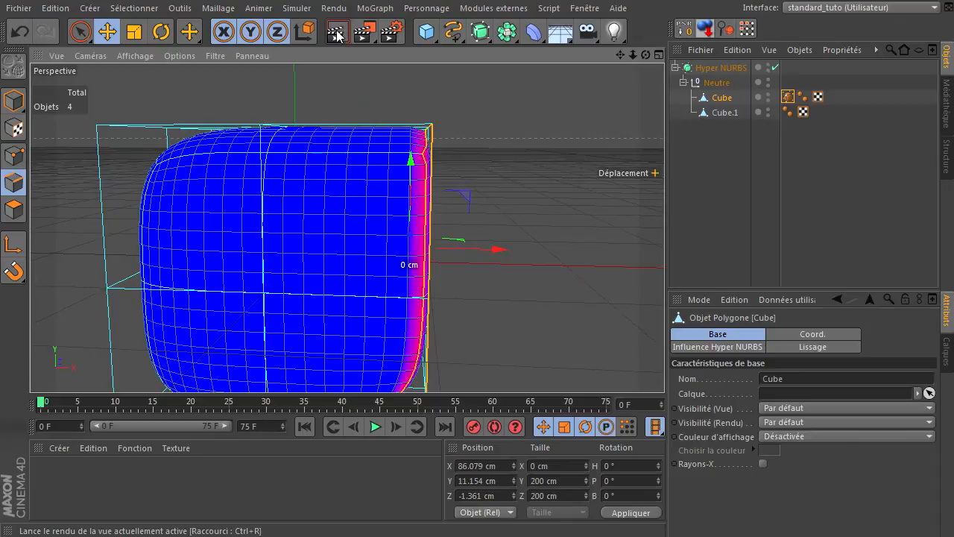
pyautogui.click(337, 31)
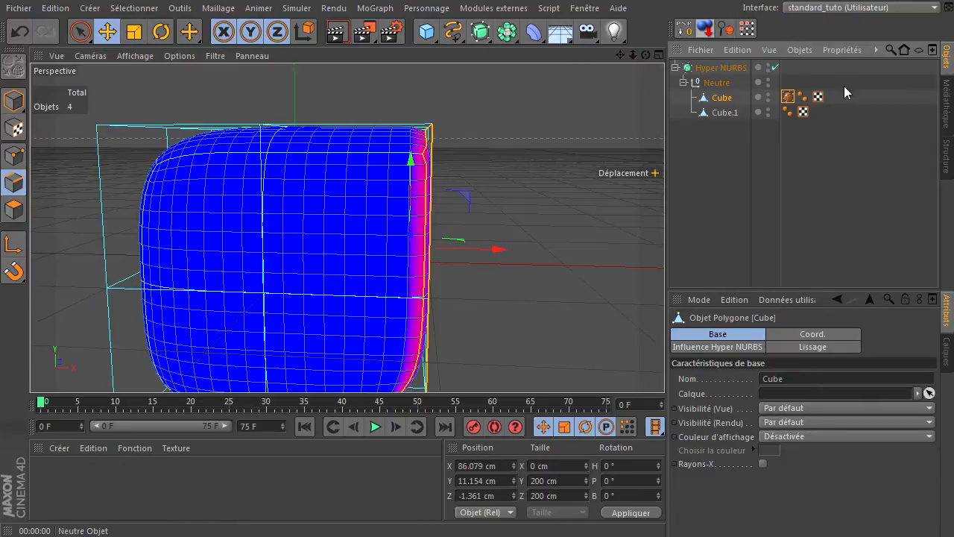
pyautogui.click(567, 113)
pyautogui.moveTo(664, 365); pyautogui.dragTo(664, 366)
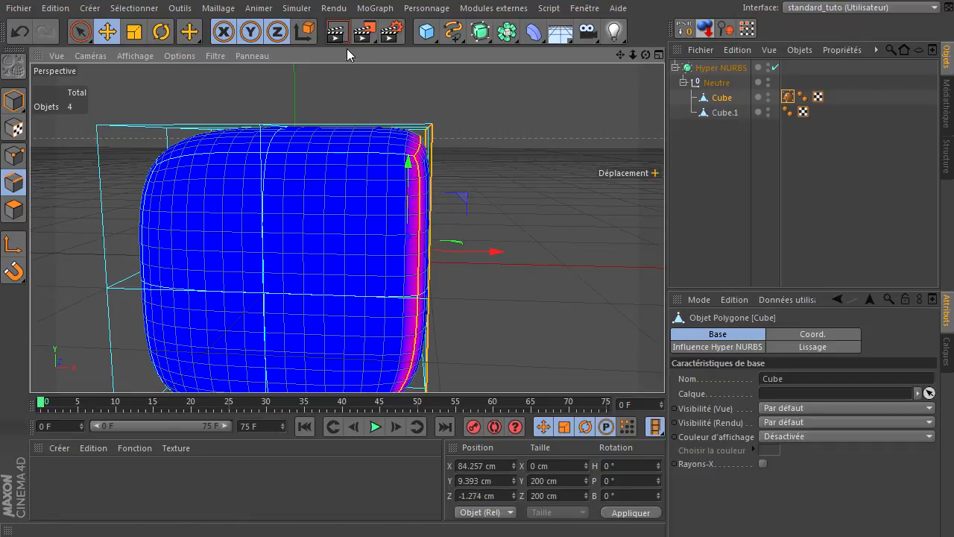
pyautogui.click(337, 32)
# Select the top edge and the upper halves of both vertical edges of the first cube's face on the negative X side.
pyautogui.moveTo(642, 56); pyautogui.dragTo(664, 365)
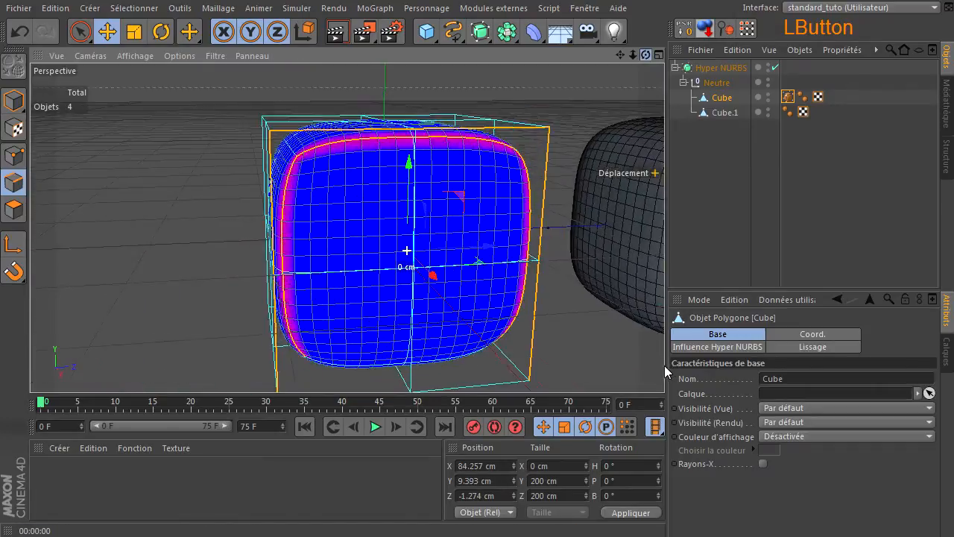
pyautogui.click(722, 99)
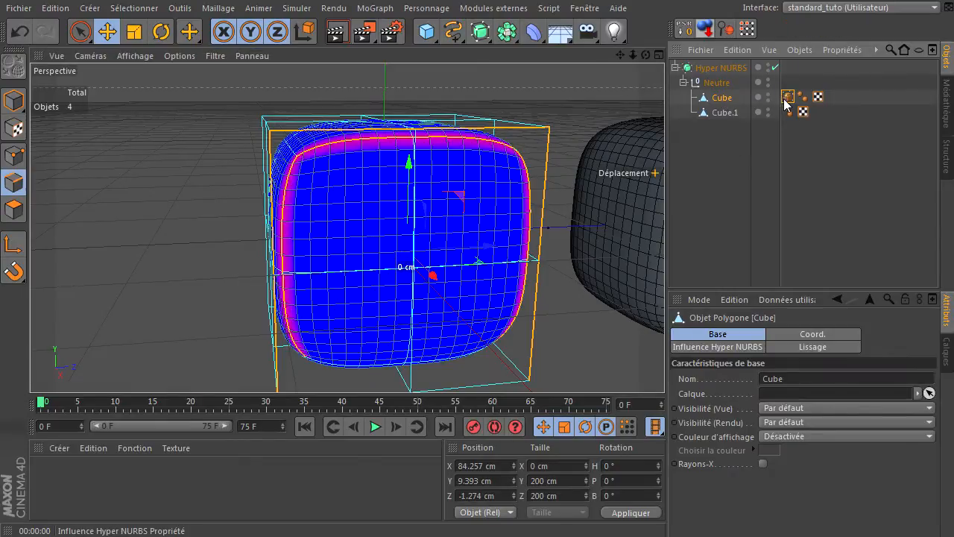
pyautogui.scroll(-2, 547, 151)
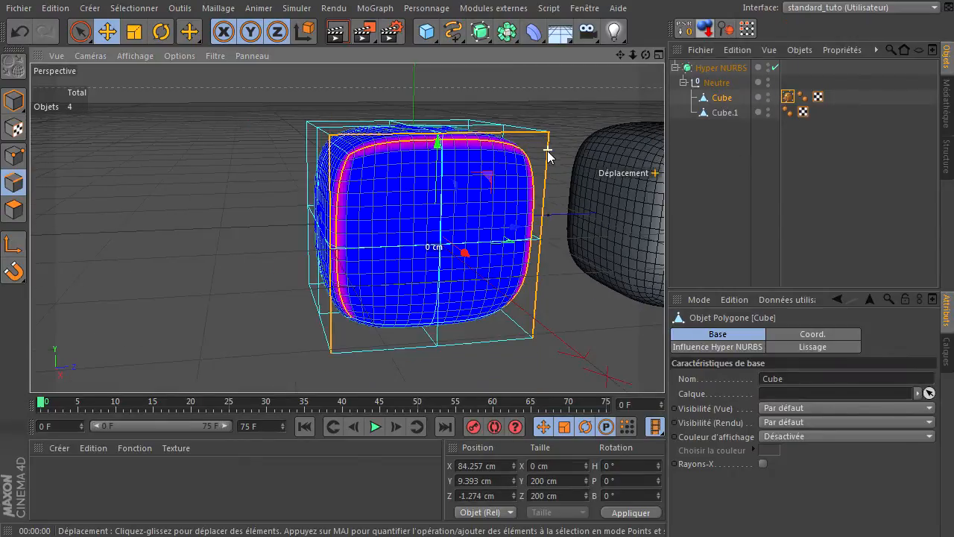
pyautogui.moveTo(620, 54); pyautogui.dragTo(484, 183)
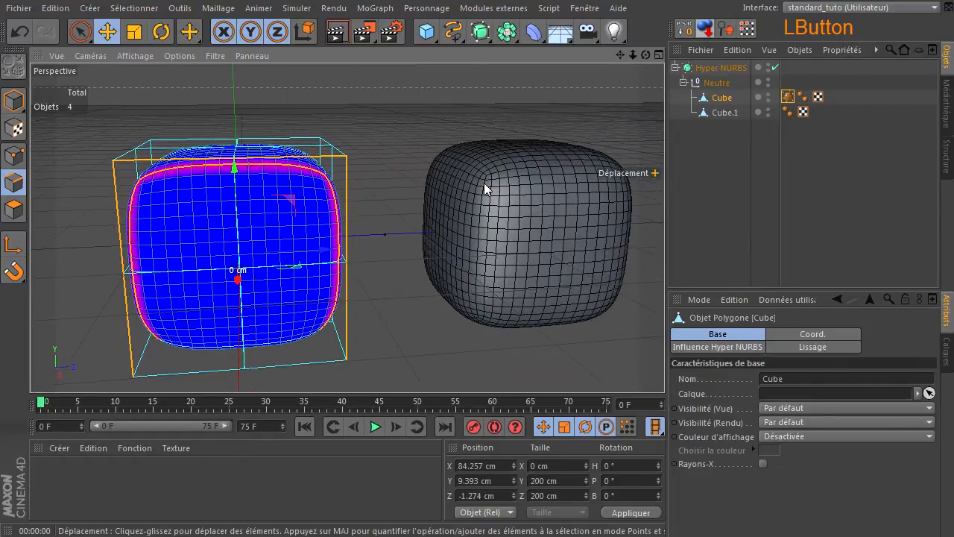
pyautogui.moveTo(646, 55); pyautogui.dragTo(660, 358)
pyautogui.moveTo(645, 54); pyautogui.dragTo(664, 365)
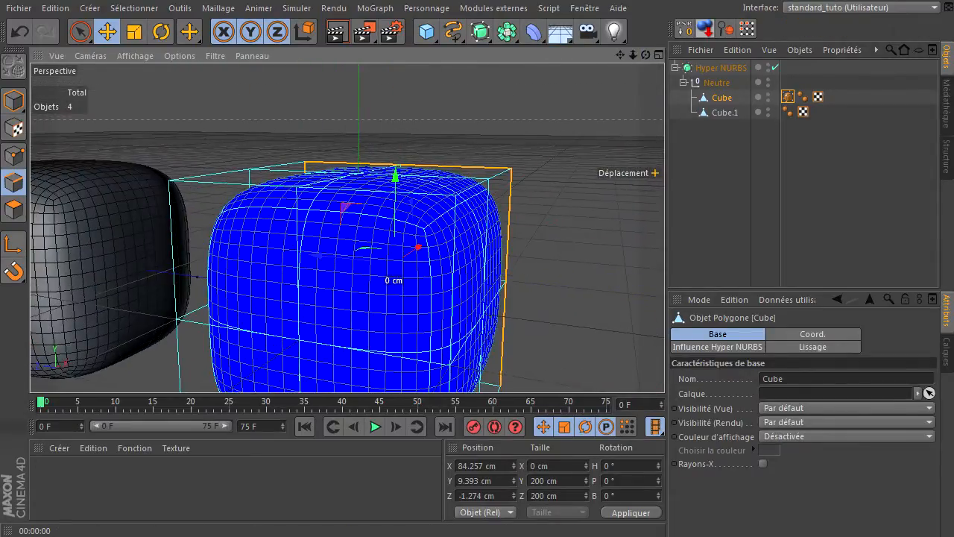
pyautogui.click(254, 222)
pyautogui.keyDown('shift'); pyautogui.click(383, 224); pyautogui.keyUp('shift')
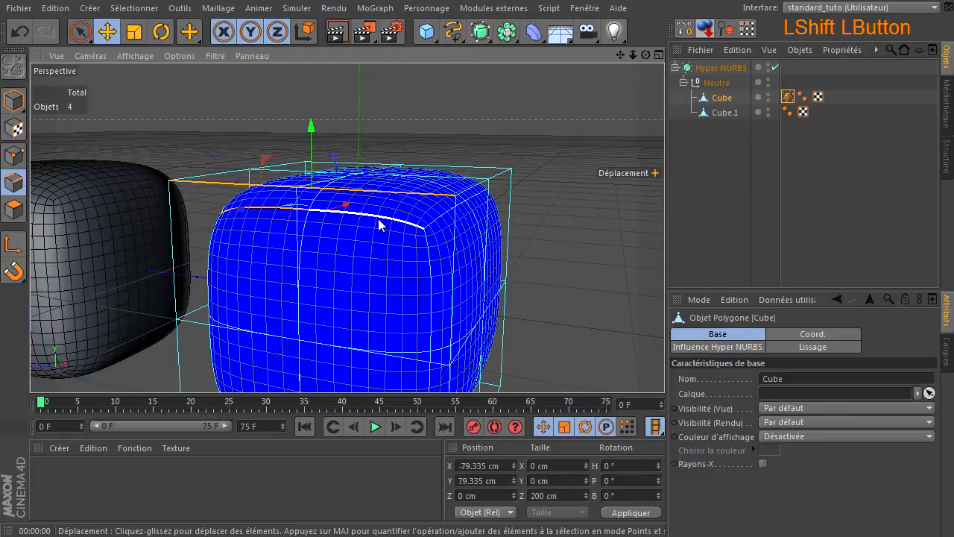
pyautogui.keyDown('shift'); pyautogui.click(429, 276); pyautogui.keyUp('shift')
pyautogui.keyDown('shift'); pyautogui.click(221, 273); pyautogui.keyUp('shift')
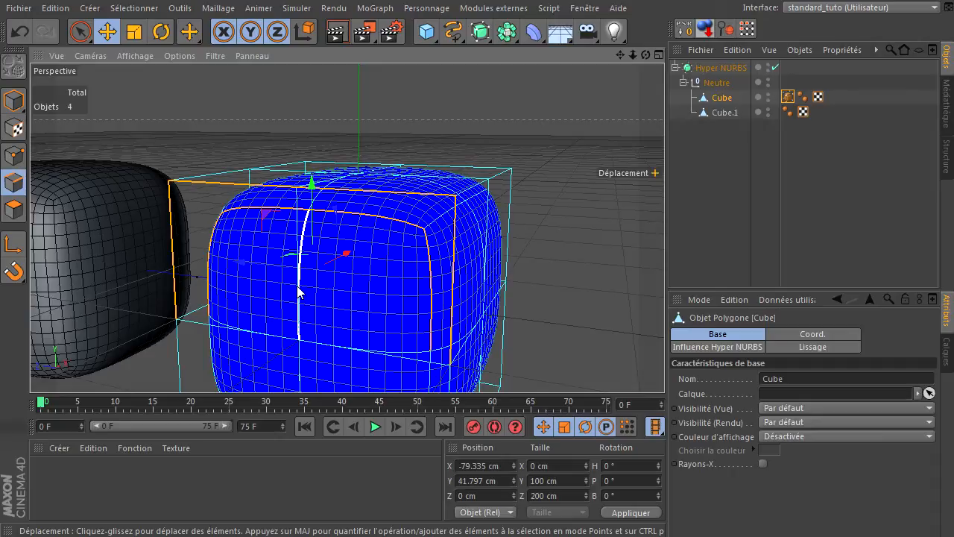
# Apply a Hyper NURBS weight to the selected negative X edges and display the weights through the cube's Influence Hyper NURBS tag.
pyautogui.moveTo(664, 366); pyautogui.dragTo(664, 365)
pyautogui.click(681, 177)
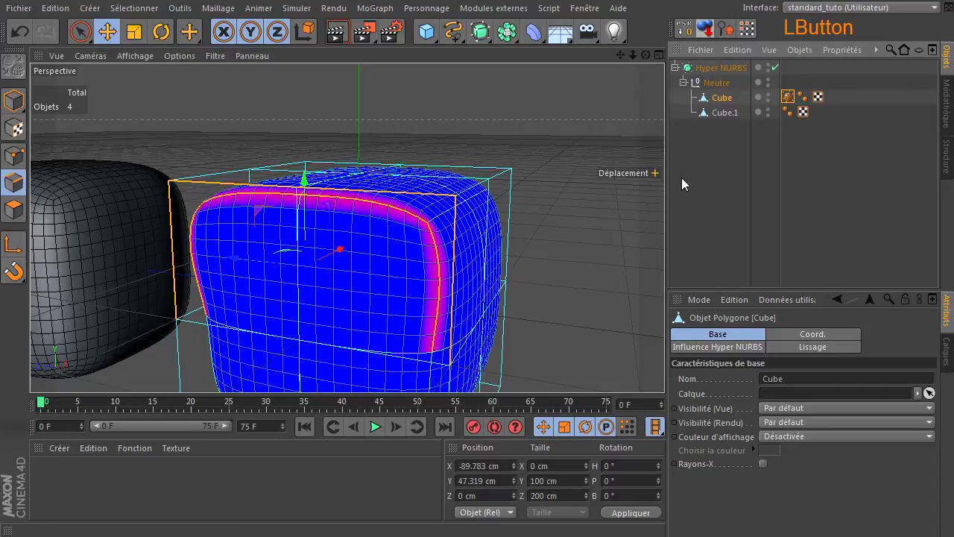
pyautogui.moveTo(645, 54); pyautogui.dragTo(664, 365)
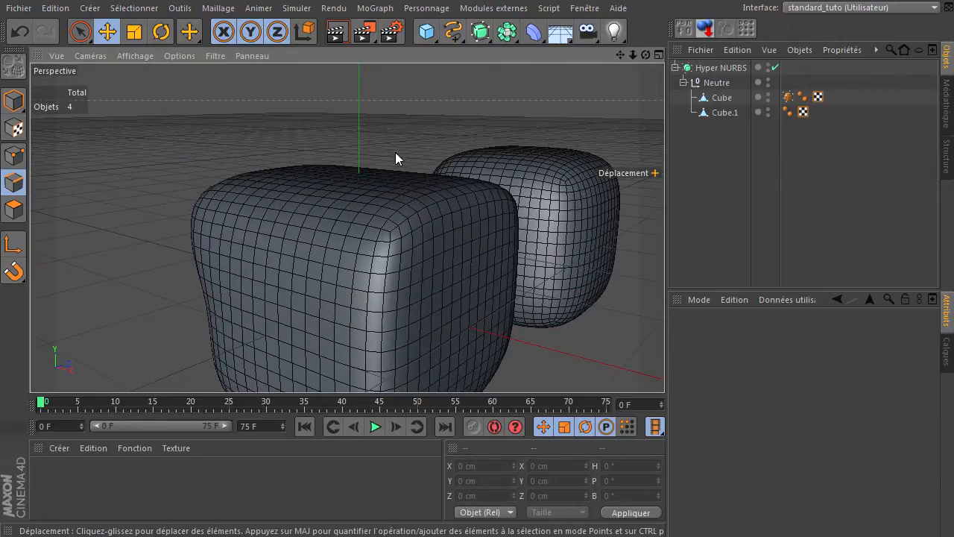
pyautogui.scroll(-3, 312, 213)
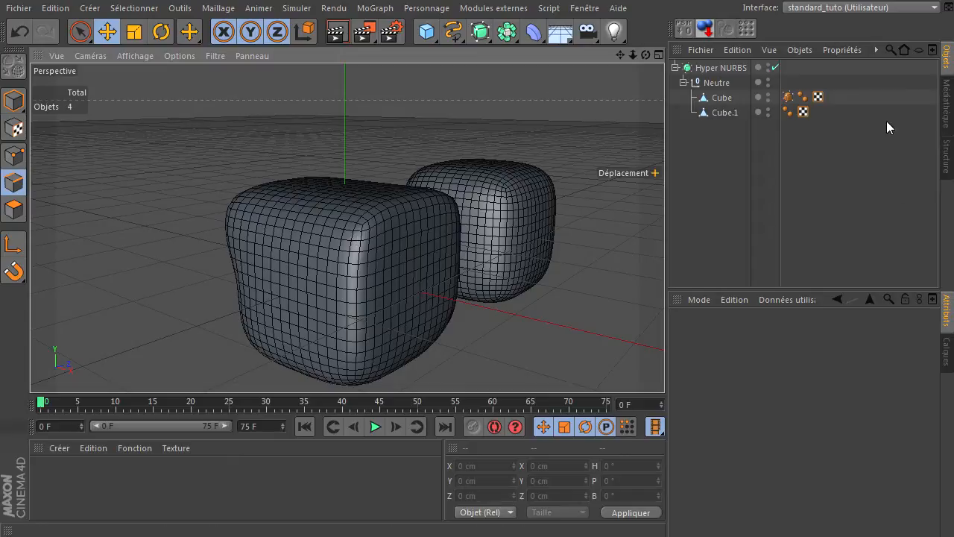
pyautogui.click(788, 99)
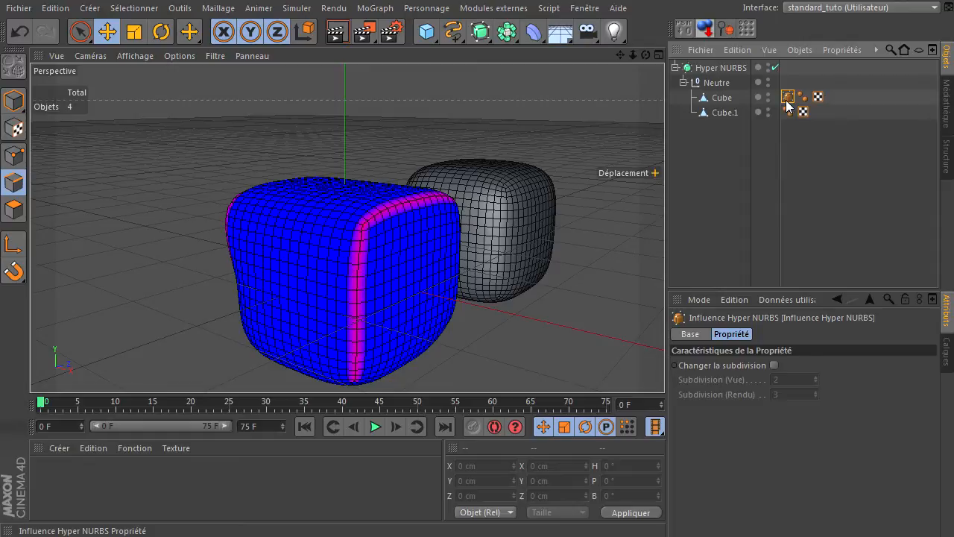
# Add an Influence Hyper NURBS tag to Cube.1 and enable its option to change the subdivision.
pyautogui.click(733, 67)
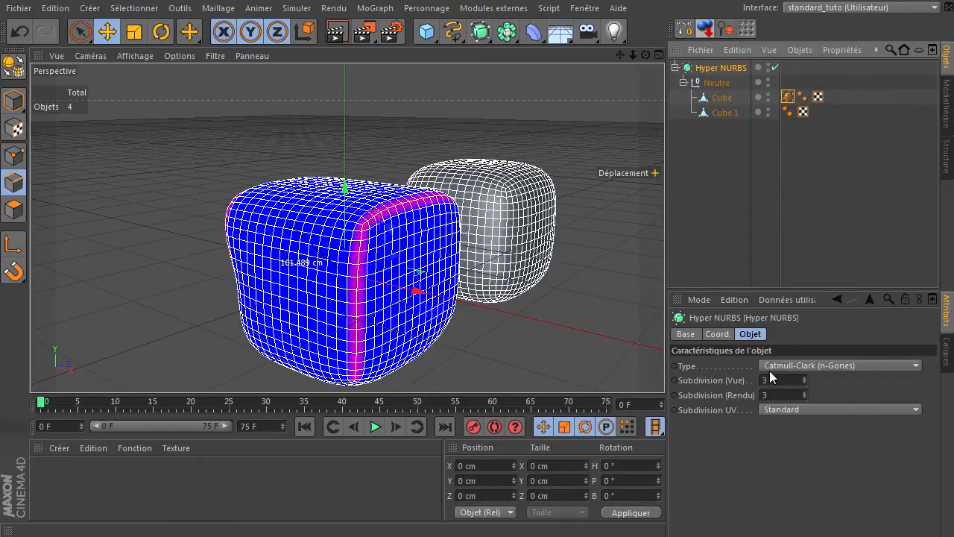
pyautogui.click(725, 113)
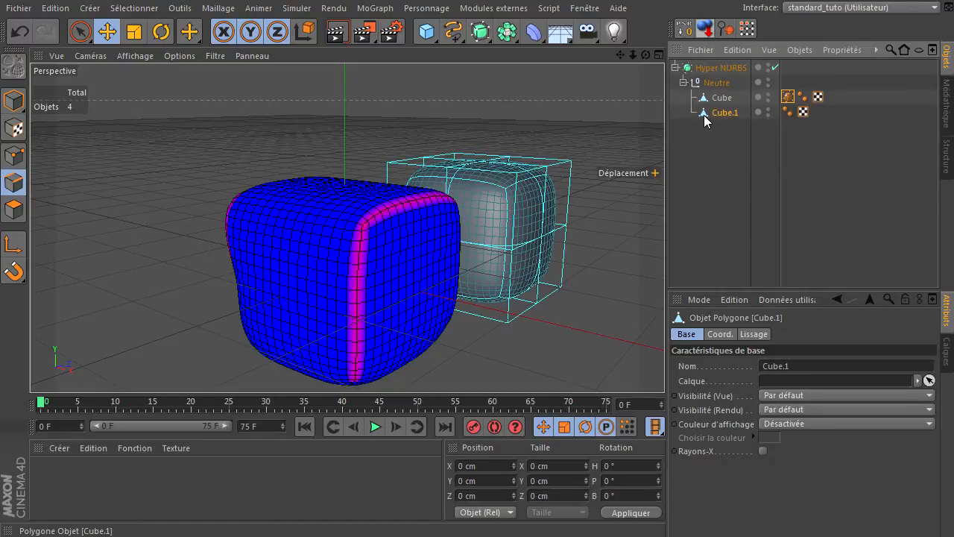
pyautogui.click(664, 128)
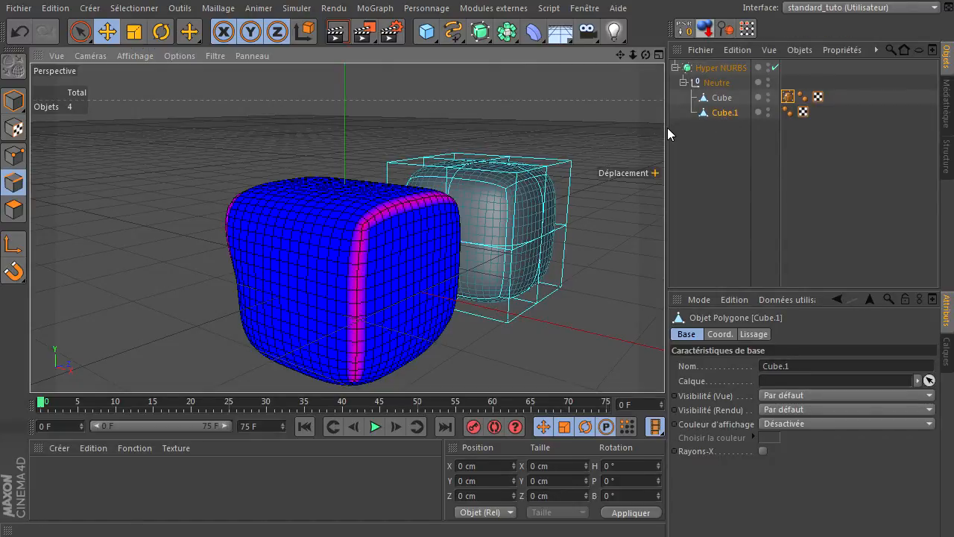
pyautogui.moveTo(667, 127); pyautogui.dragTo(560, 131)
pyautogui.rightClick(613, 114)
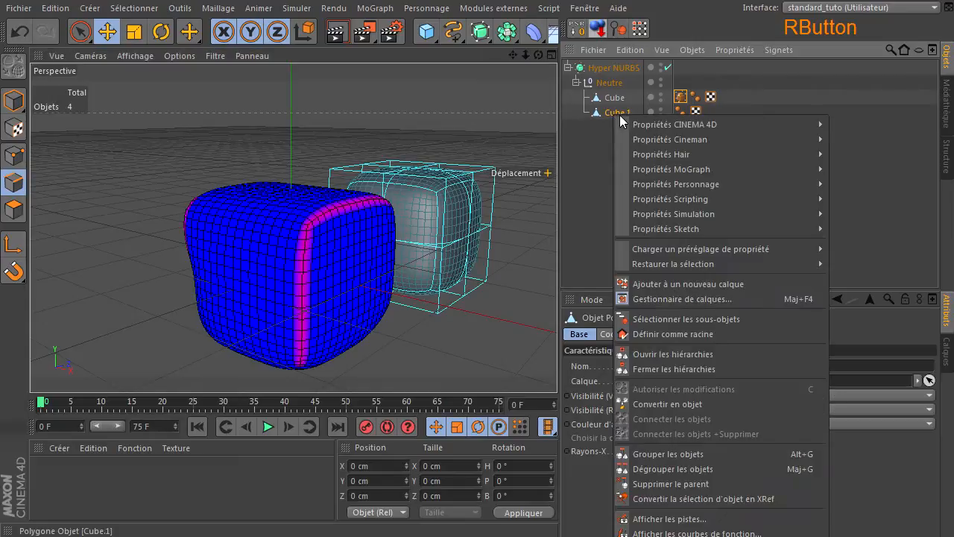
pyautogui.moveTo(652, 122)
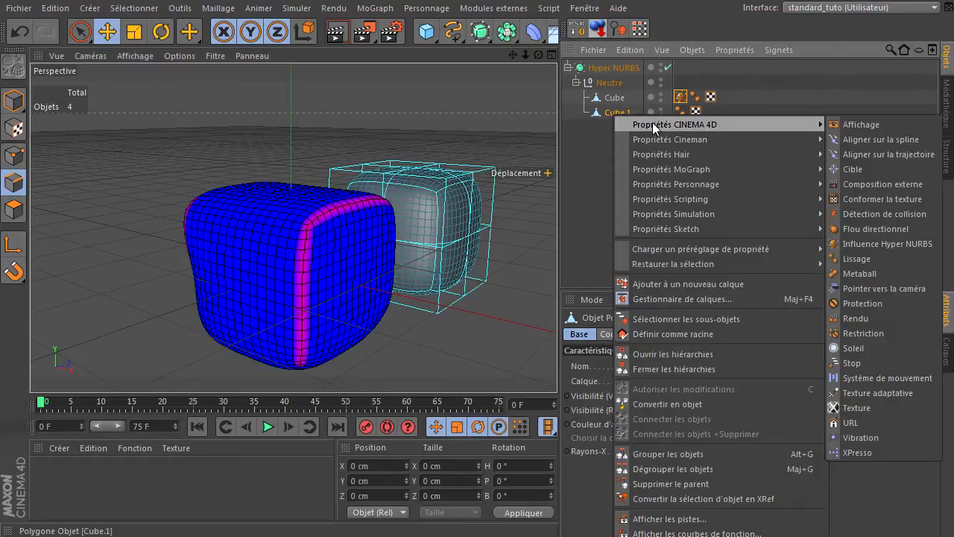
pyautogui.click(874, 244)
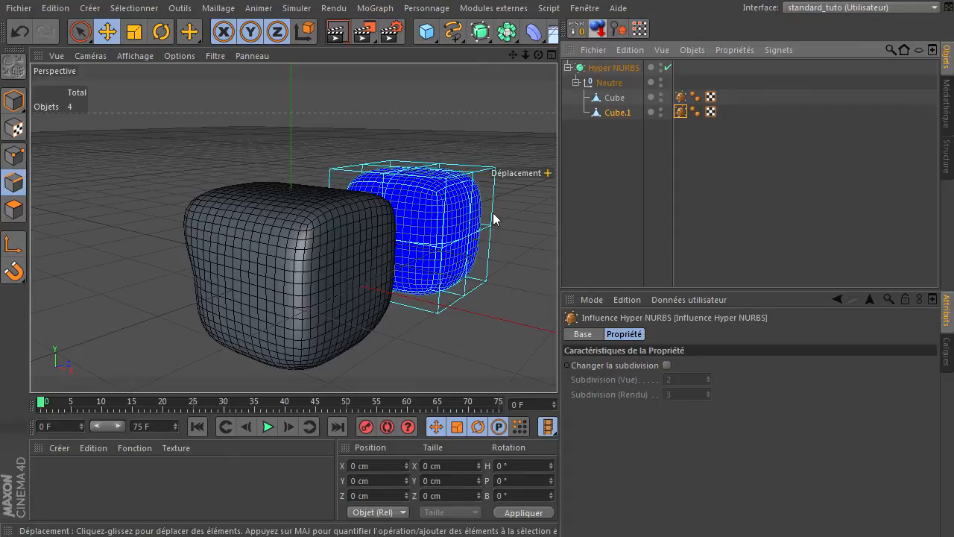
pyautogui.click(665, 365)
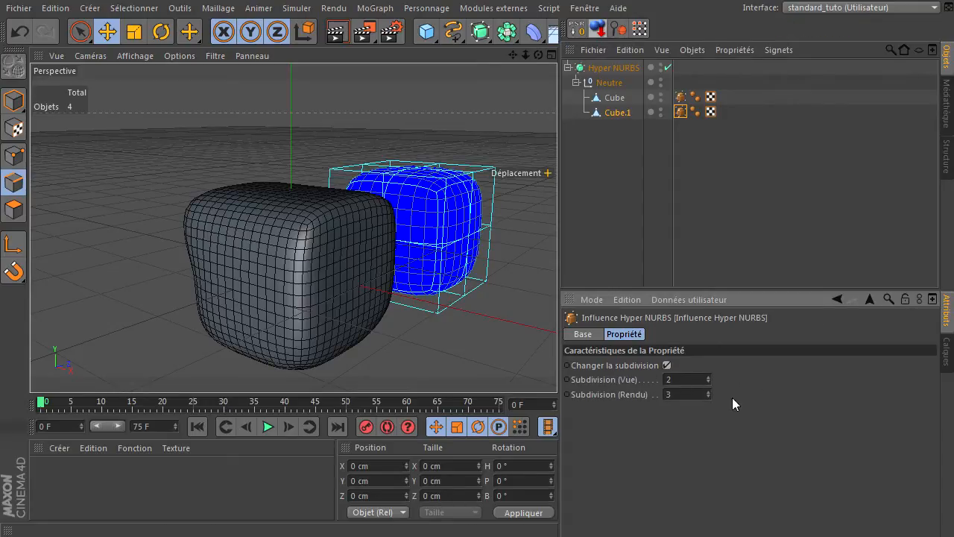
# Set both the view and render subdivision of Cube.1's Influence Hyper NURBS tag to 1.
pyautogui.moveTo(709, 380); pyautogui.dragTo(709, 396)
pyautogui.click(709, 396)
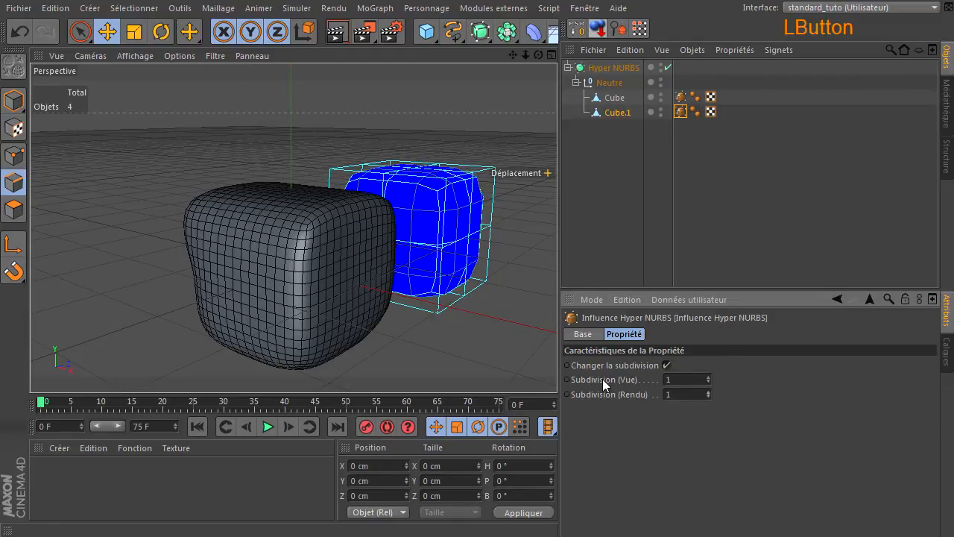
pyautogui.click(607, 164)
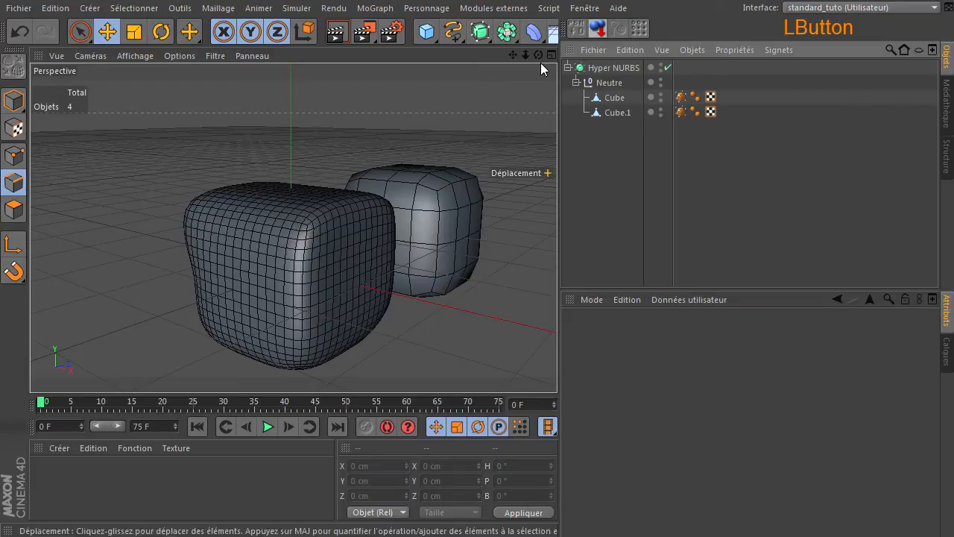
# Compare the Hyper NURBS object's view and render subdivision settings with those of Cube.1's Influence Hyper NURBS tag.
pyautogui.click(629, 67)
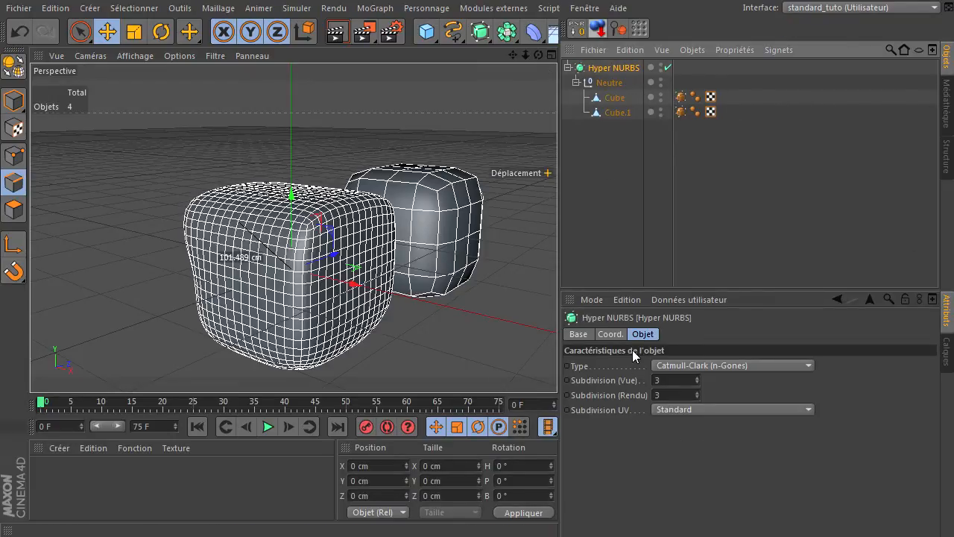
pyautogui.click(685, 111)
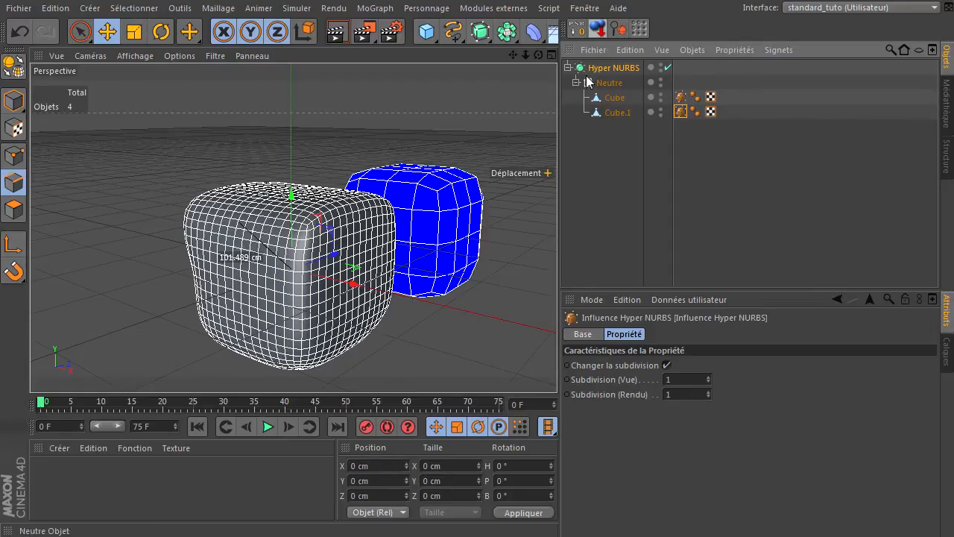
pyautogui.click(625, 64)
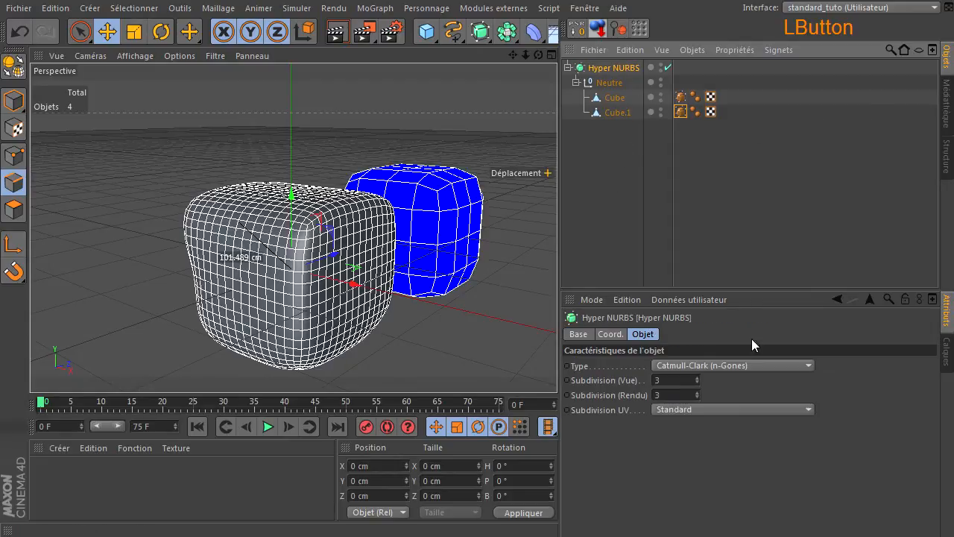
pyautogui.click(675, 395)
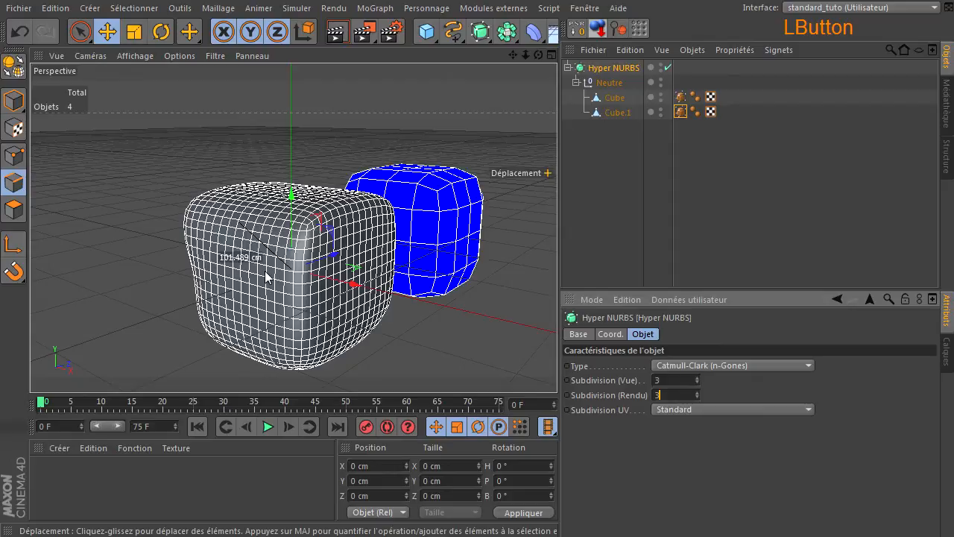
pyautogui.click(681, 112)
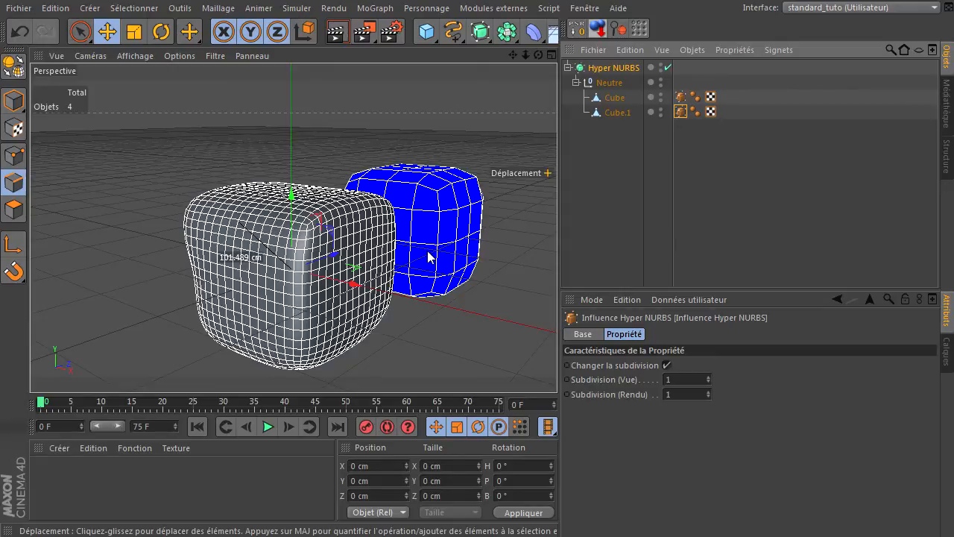
pyautogui.click(619, 239)
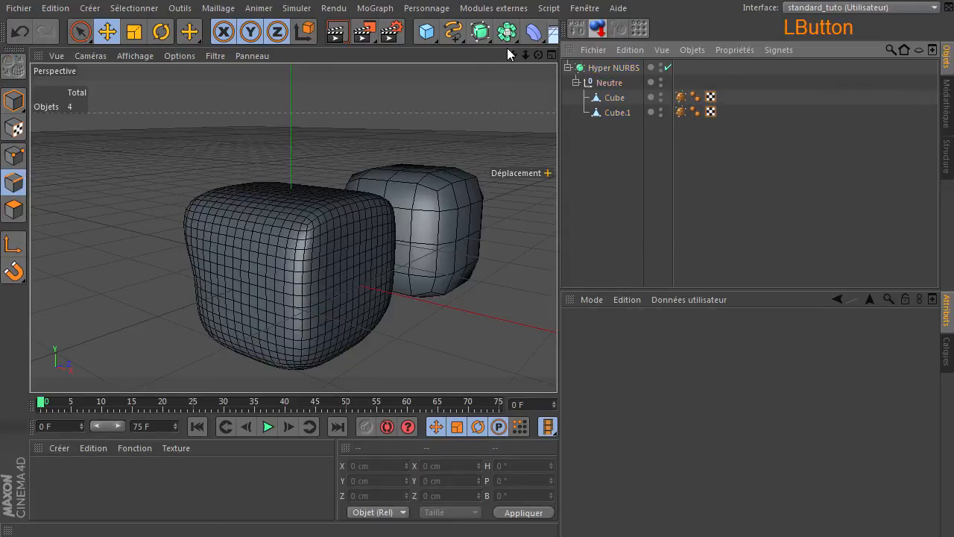
# Widen the perspective viewport by narrowing the neighbouring object and attribute managers.
pyautogui.moveTo(566, 372); pyautogui.dragTo(558, 364)
pyautogui.moveTo(559, 123); pyautogui.dragTo(659, 116)
pyautogui.moveTo(635, 55); pyautogui.dragTo(621, 118)
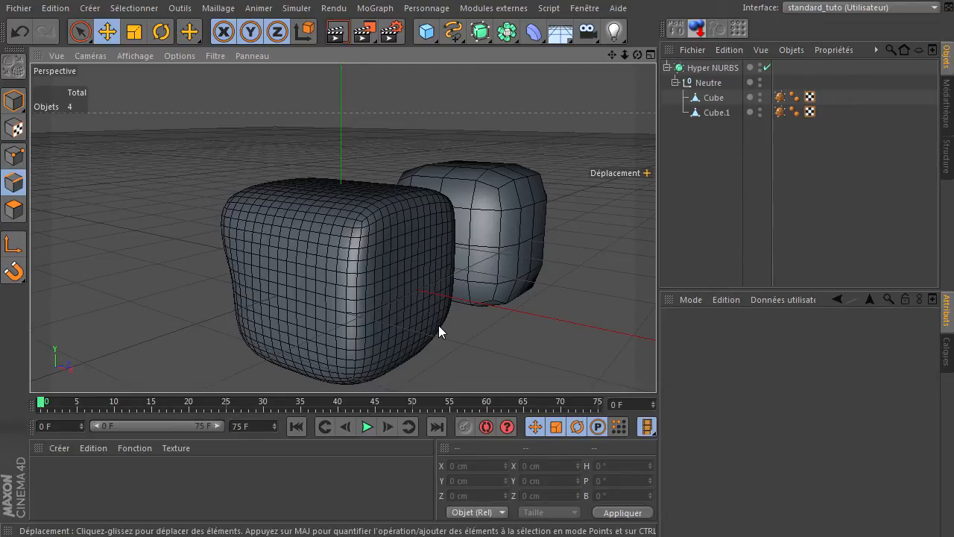
pyautogui.moveTo(637, 54); pyautogui.dragTo(670, 379)
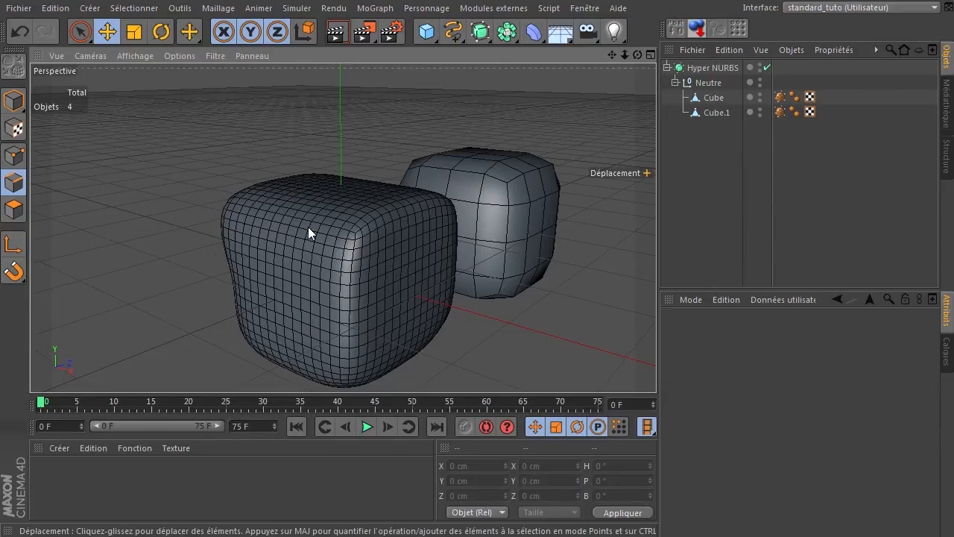
# Apply a Hyper NURBS weight to both halves of the first cube's top edge on the negative Z side.
pyautogui.click(717, 99)
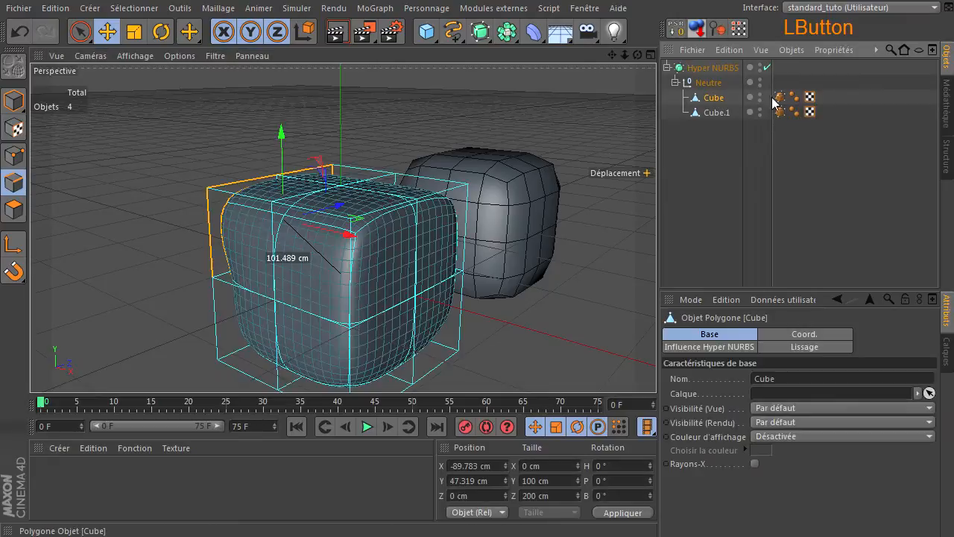
pyautogui.click(780, 98)
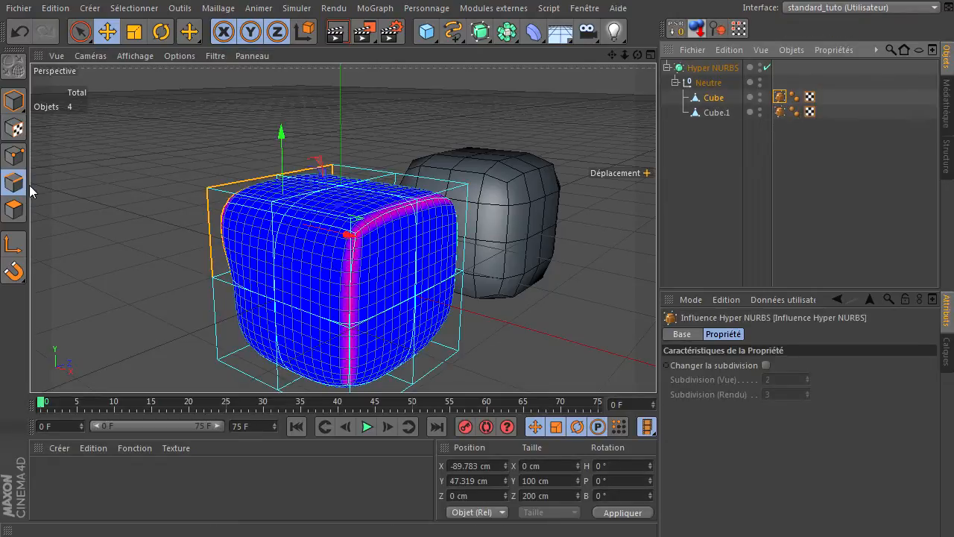
pyautogui.click(10, 186)
pyautogui.click(239, 201)
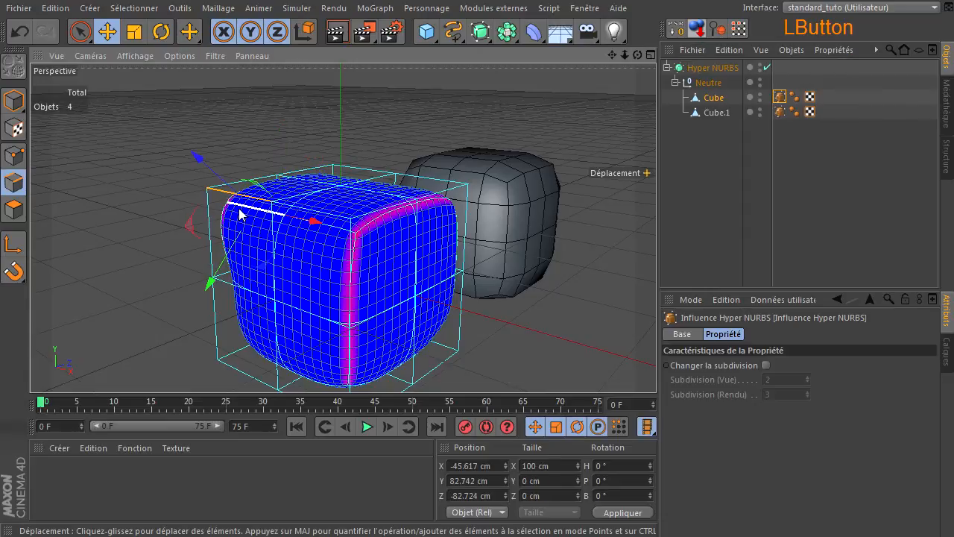
pyautogui.keyDown('shift'); pyautogui.click(332, 232); pyautogui.keyUp('shift')
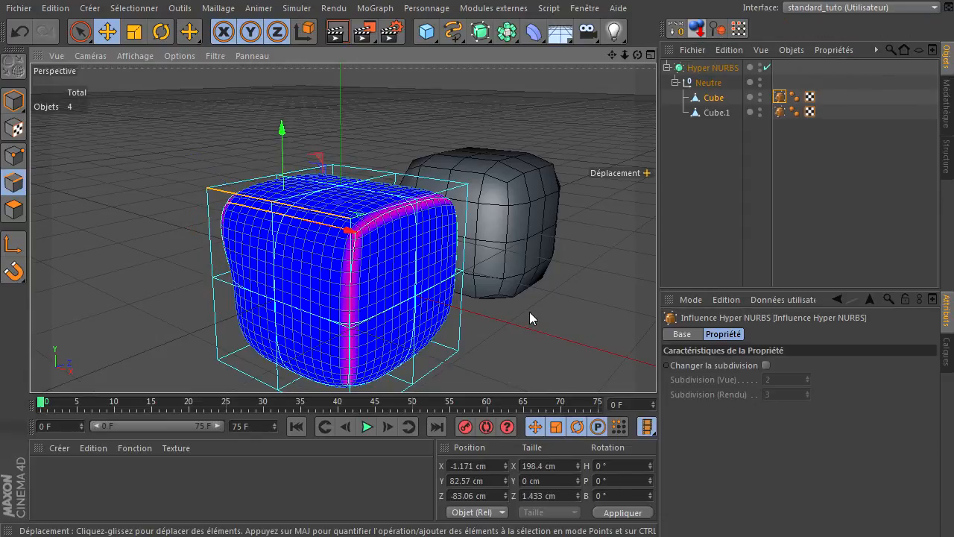
pyautogui.click(657, 366)
pyautogui.moveTo(660, 365); pyautogui.dragTo(656, 365)
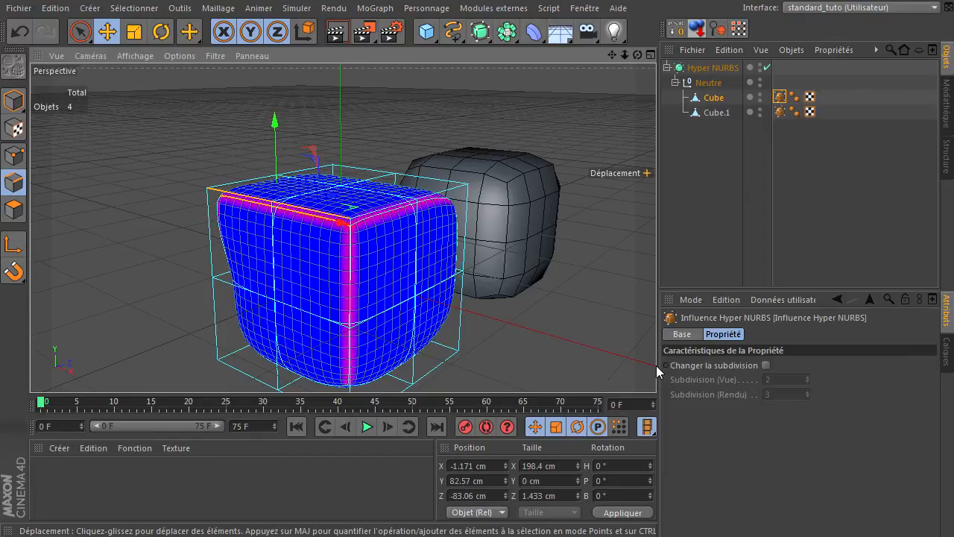
pyautogui.click(559, 303)
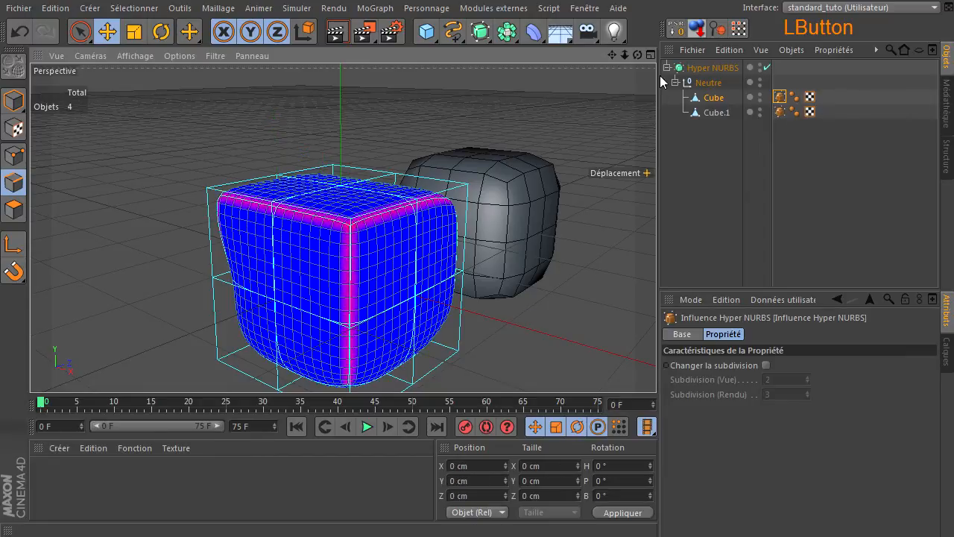
# Render the perspective view facing the first cube's negative Z side to examine its weighted edges.
pyautogui.moveTo(637, 55); pyautogui.dragTo(719, 485)
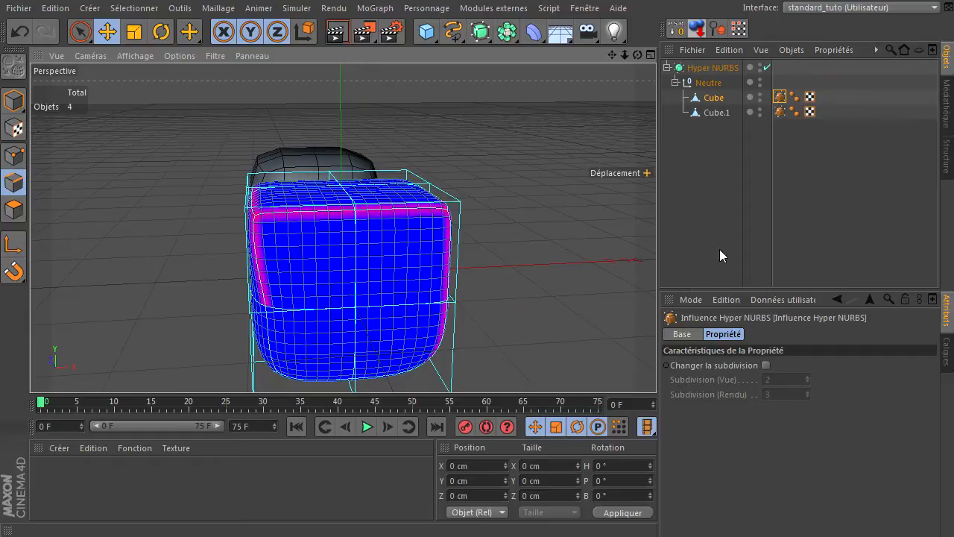
pyautogui.click(639, 251)
pyautogui.click(337, 35)
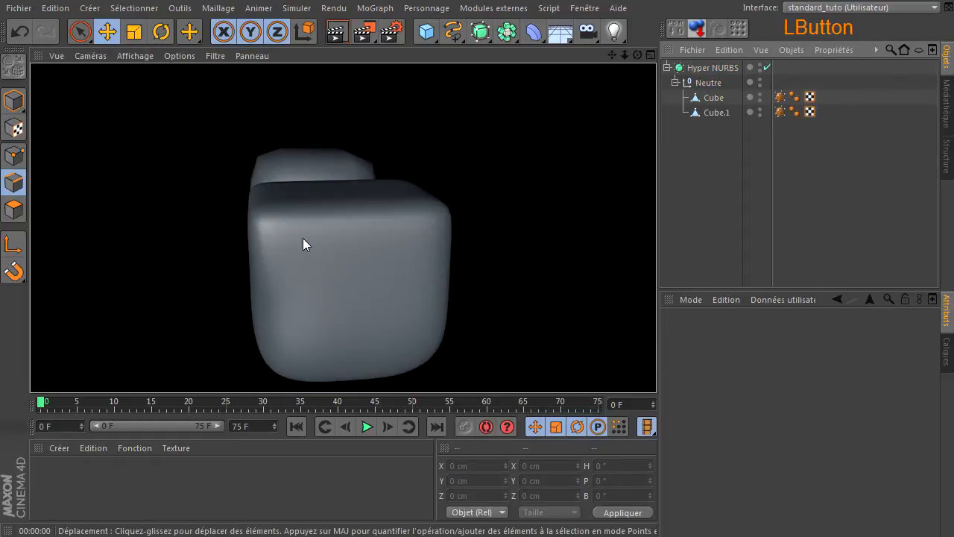
pyautogui.moveTo(635, 55); pyautogui.dragTo(656, 365)
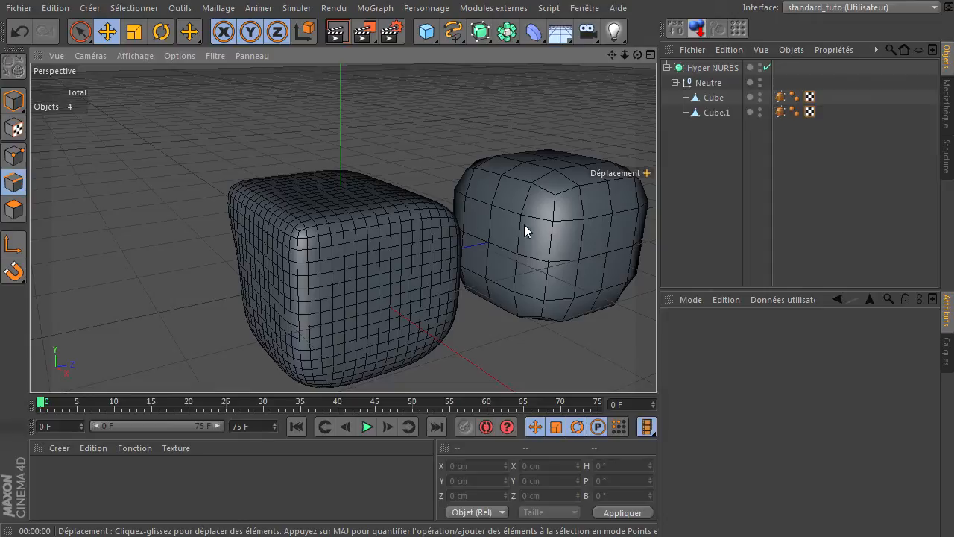
# Display the weights through Cube's Influence Hyper NURBS tag and select Cube for edge editing.
pyautogui.click(781, 100)
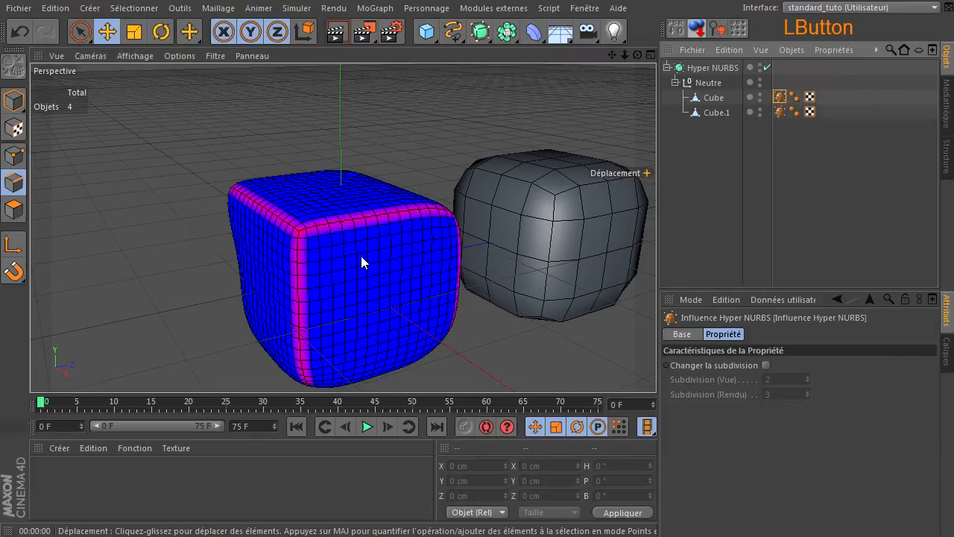
pyautogui.moveTo(636, 54); pyautogui.dragTo(424, 139)
pyautogui.click(14, 184)
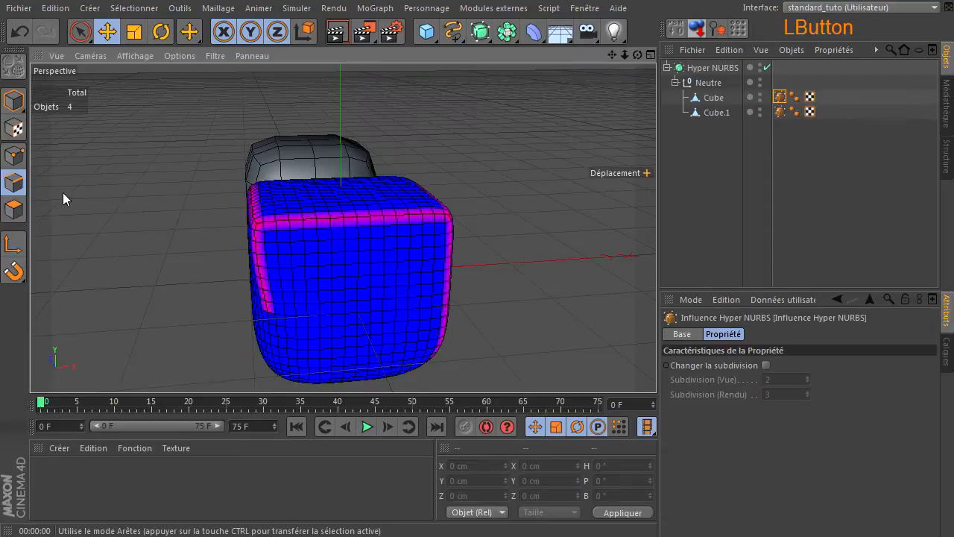
pyautogui.click(712, 98)
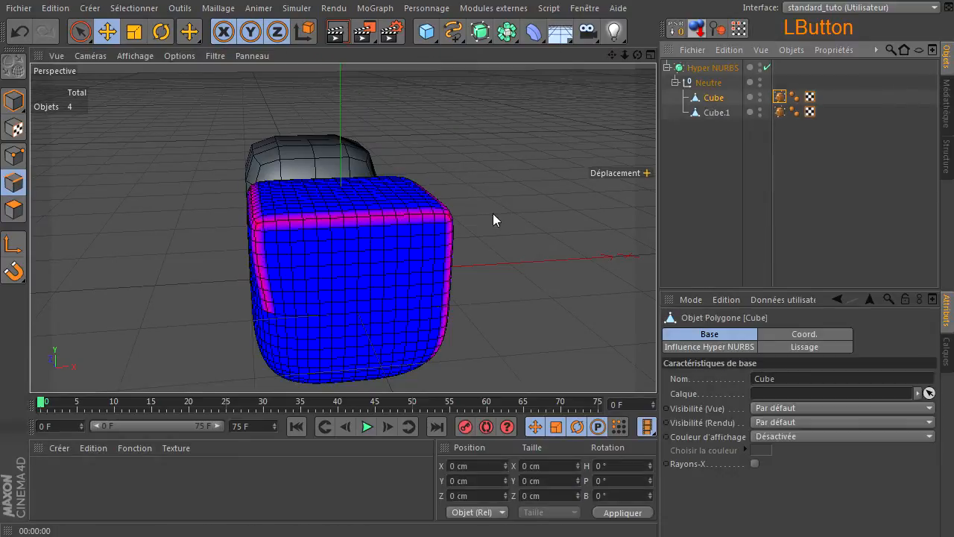
# Try to select the first cube's weighted edges one by one around its negative Z face.
pyautogui.click(262, 276)
pyautogui.keyDown('shift'); pyautogui.click(298, 221); pyautogui.keyUp('shift')
pyautogui.keyDown('shift'); pyautogui.click(298, 220); pyautogui.keyUp('shift')
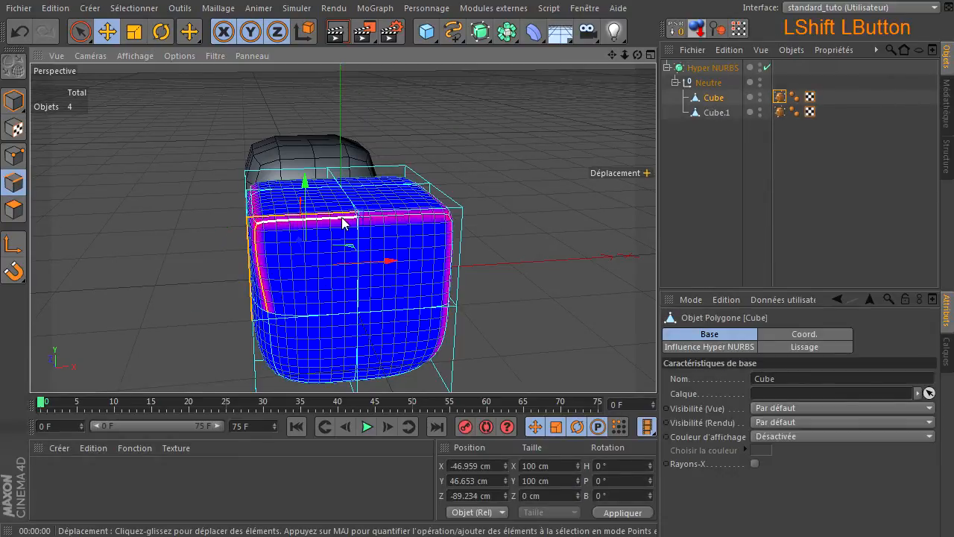
pyautogui.keyDown('shift'); pyautogui.click(253, 203); pyautogui.keyUp('shift')
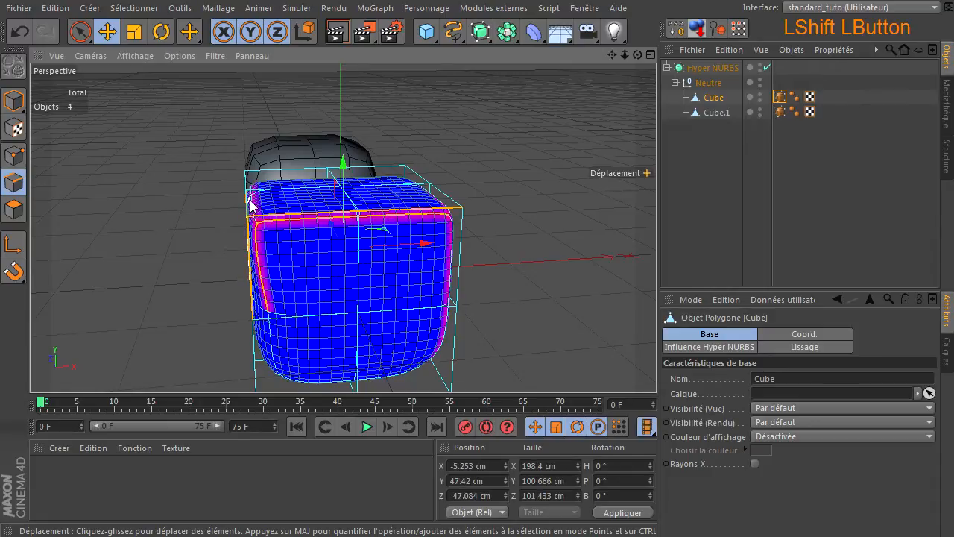
pyautogui.keyDown('shift'); pyautogui.click(256, 199); pyautogui.keyUp('shift')
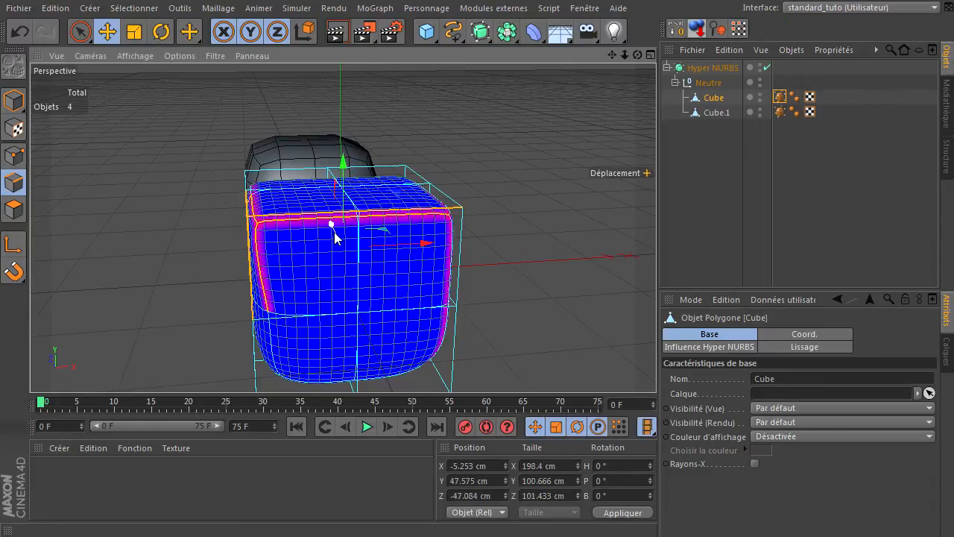
# Select all of the first cube's edges, reset their Hyper NURBS weight to 0 and clear the selection.
pyautogui.hotkey('ctrl', 'a')
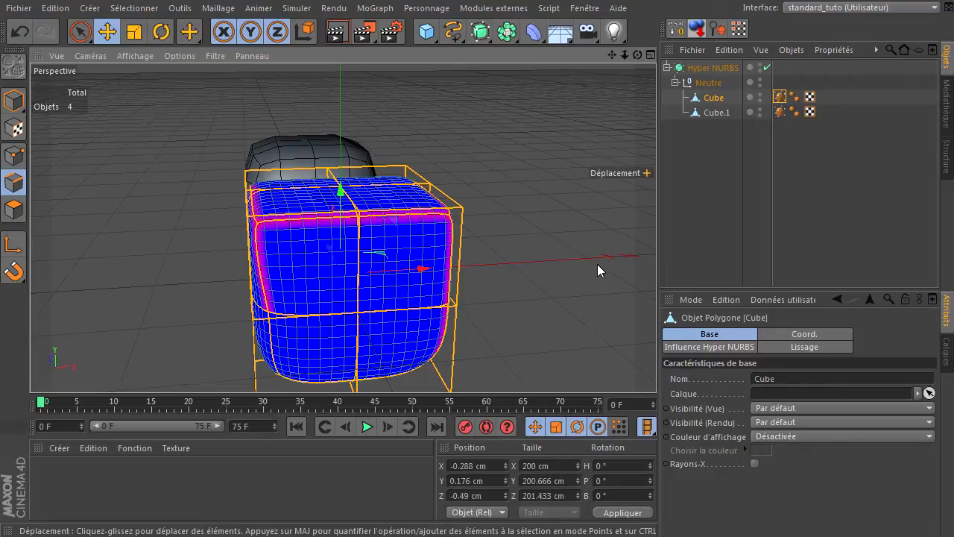
pyautogui.click(656, 365)
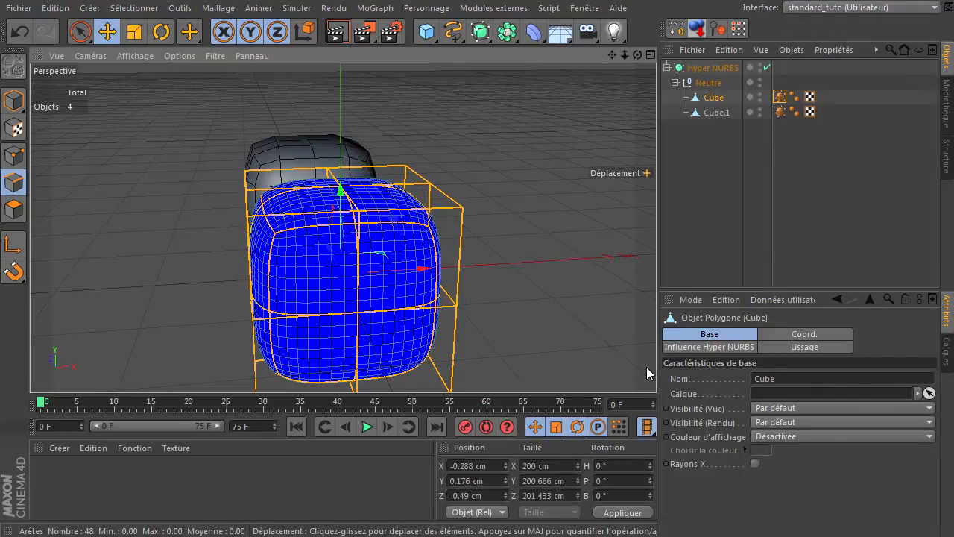
pyautogui.click(539, 249)
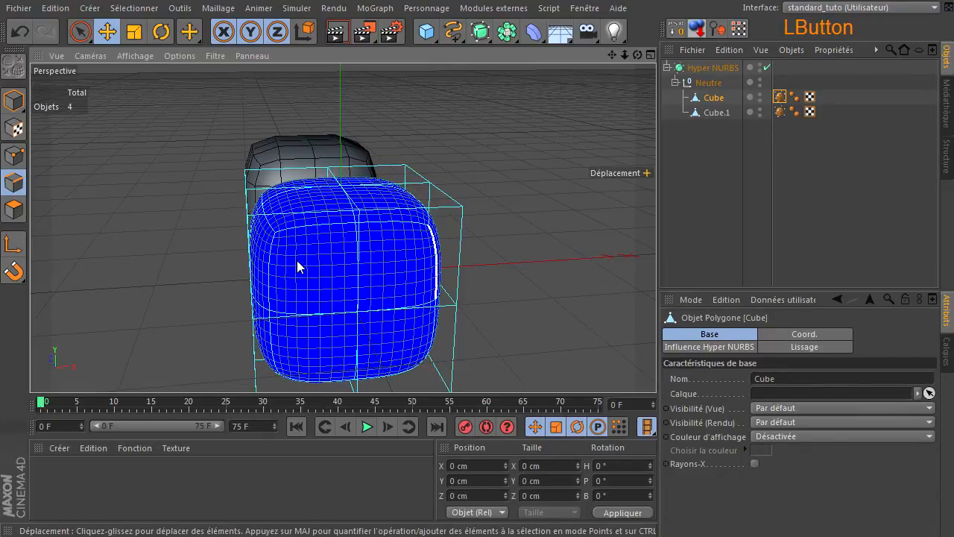
# Examine both smoothed cubes from different angles and display the weights through Cube's Influence Hyper NURBS tag.
pyautogui.click(81, 32)
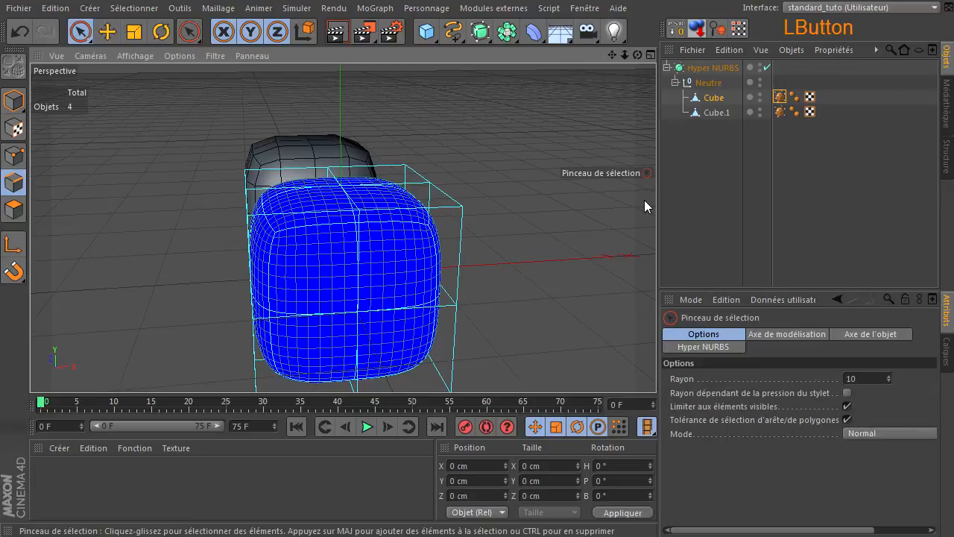
pyautogui.moveTo(636, 55); pyautogui.dragTo(655, 365)
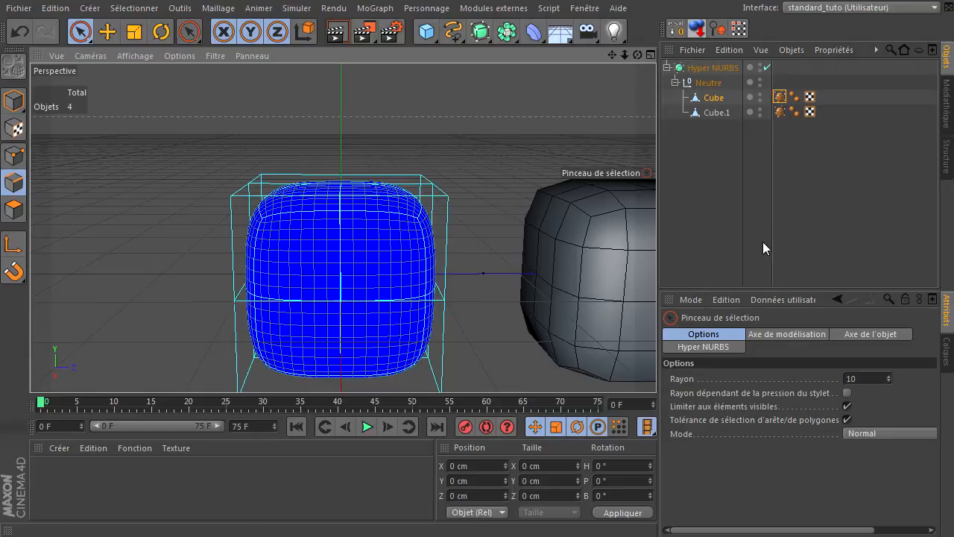
pyautogui.click(720, 218)
pyautogui.moveTo(637, 55); pyautogui.dragTo(659, 112)
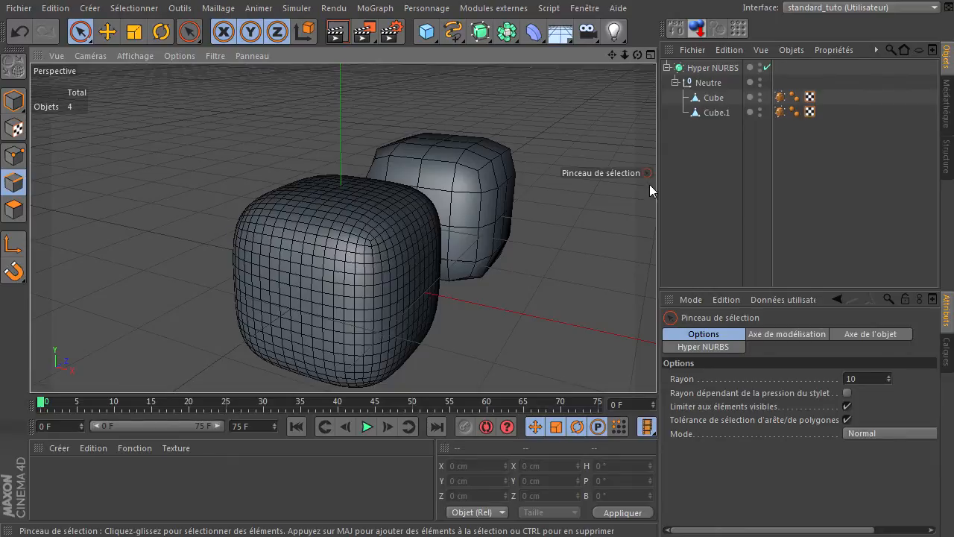
pyautogui.click(780, 97)
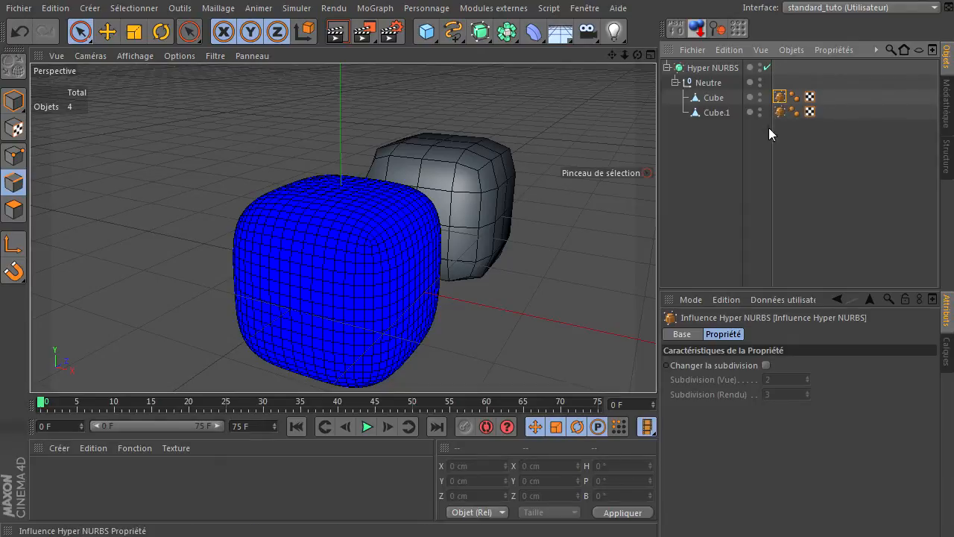
# Close all open projects and move the browser window off the Cinema 4D workspace.
pyautogui.click(18, 8)
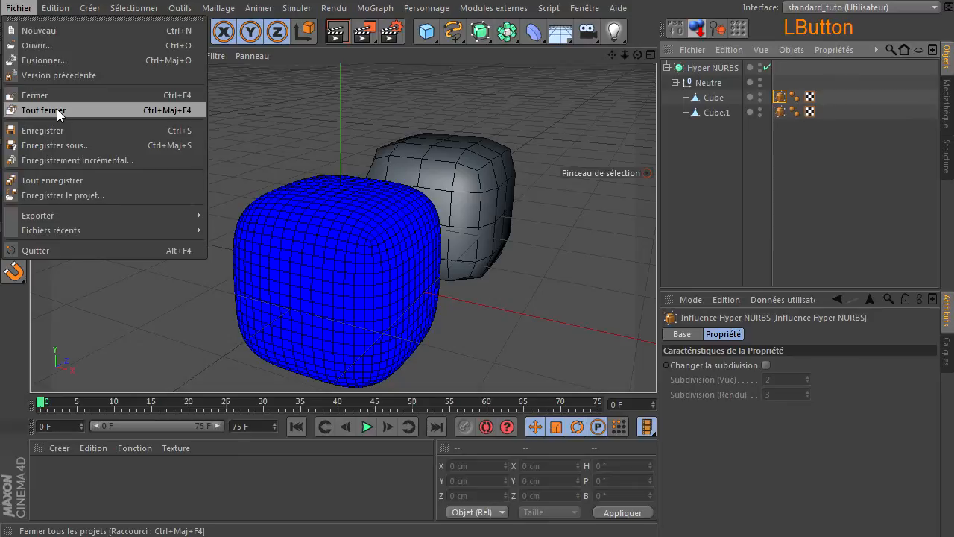
pyautogui.click(123, 109)
pyautogui.click(754, 422)
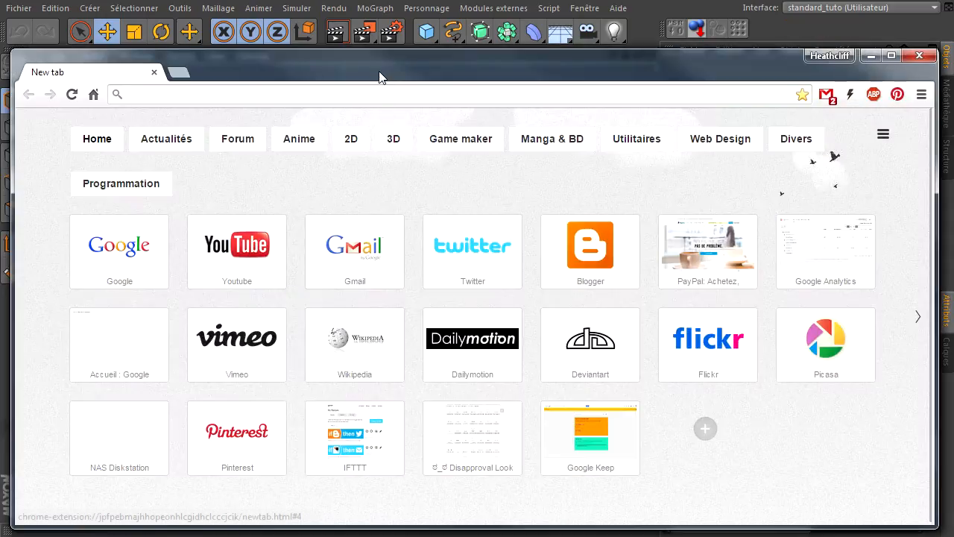
pyautogui.moveTo(379, 73); pyautogui.dragTo(953, 70)
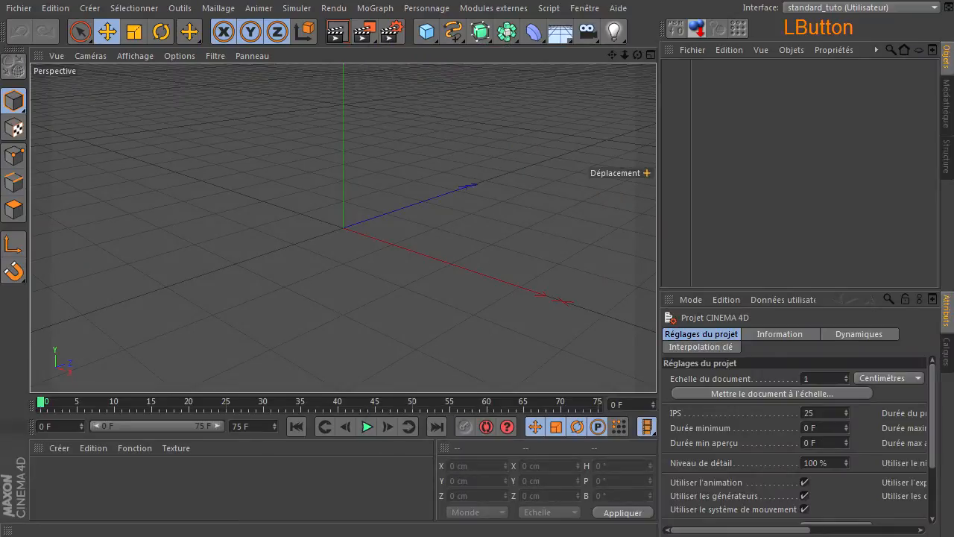
# Search for "drop to floor" in the browser and open Kuroyume's DevelopmentZone page of free Cinema 4D plugins.
pyautogui.press('p')
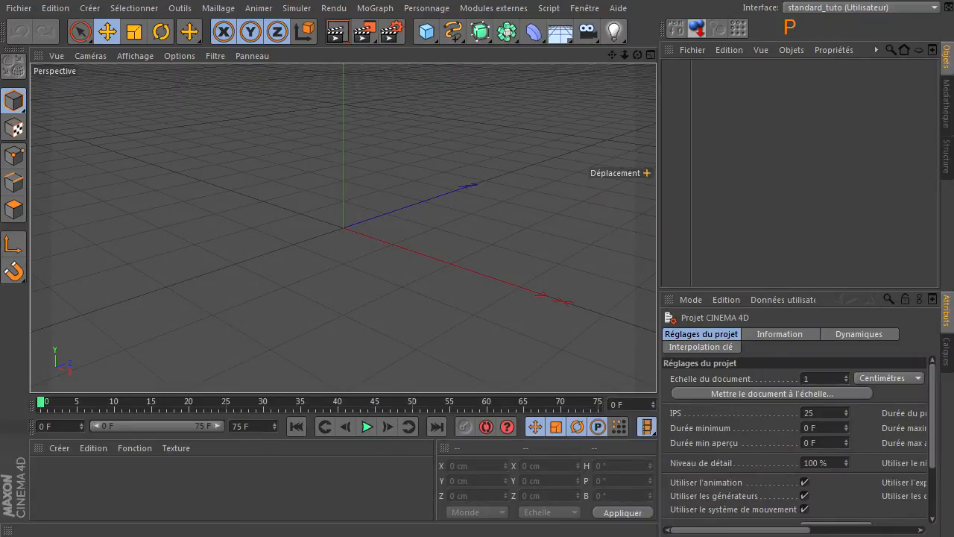
pyautogui.press('Down')
pyautogui.press('Return')
pyautogui.moveTo(953, 328); pyautogui.dragTo(412, 53)
pyautogui.click(179, 124)
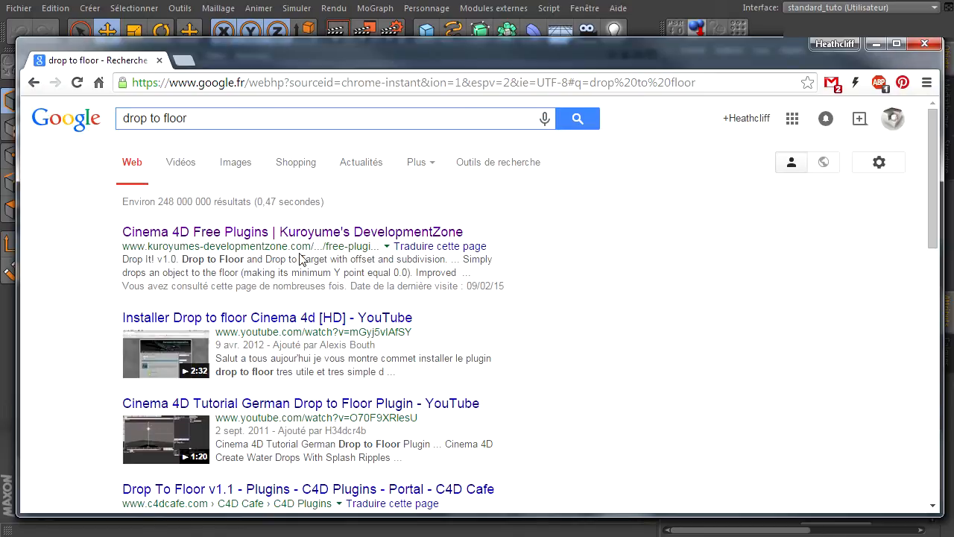
pyautogui.click(309, 232)
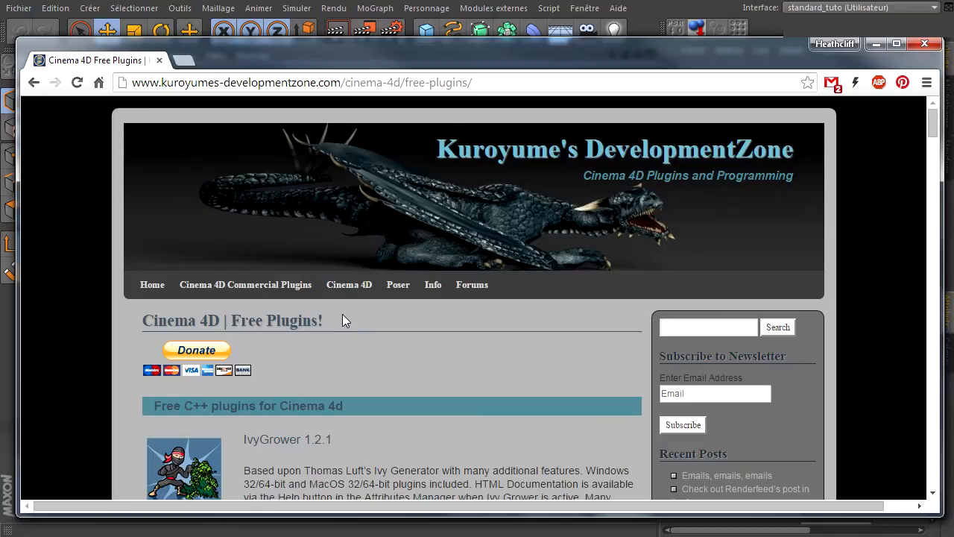
# Examine the IvyGrower 1.2.1 entry on the plugin page and view the external modules installed in Cinema 4D.
pyautogui.scroll(-1, 491, 366)
pyautogui.scroll(-1, 430, 303)
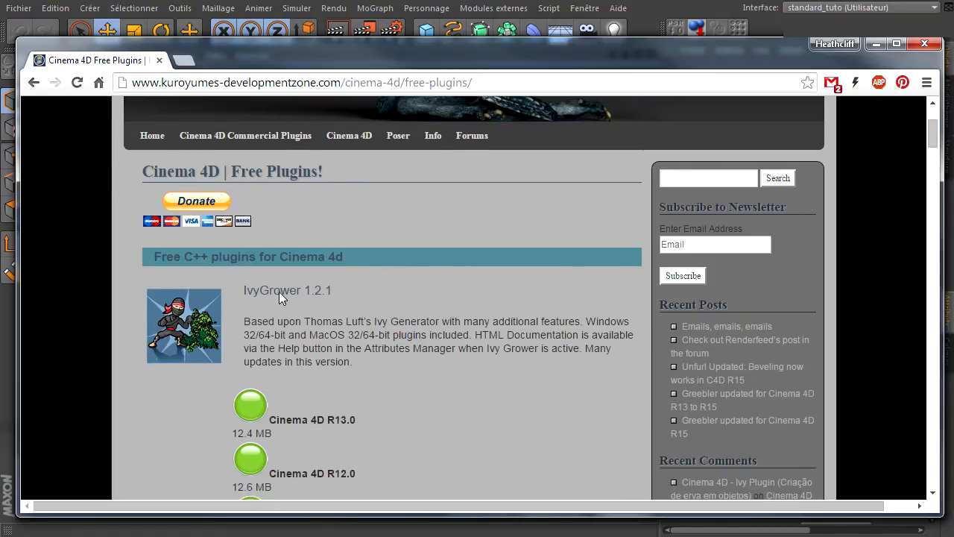
pyautogui.click(472, 323)
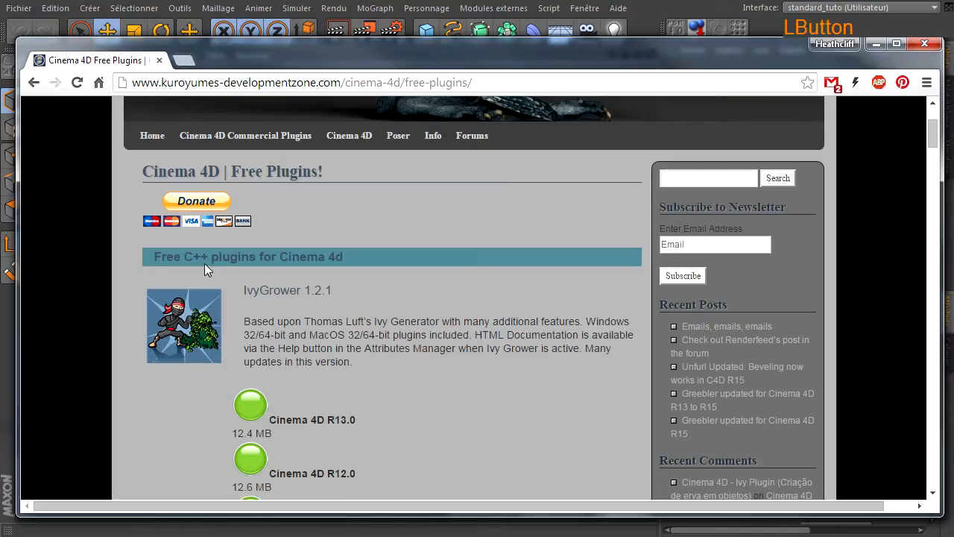
pyautogui.click(498, 8)
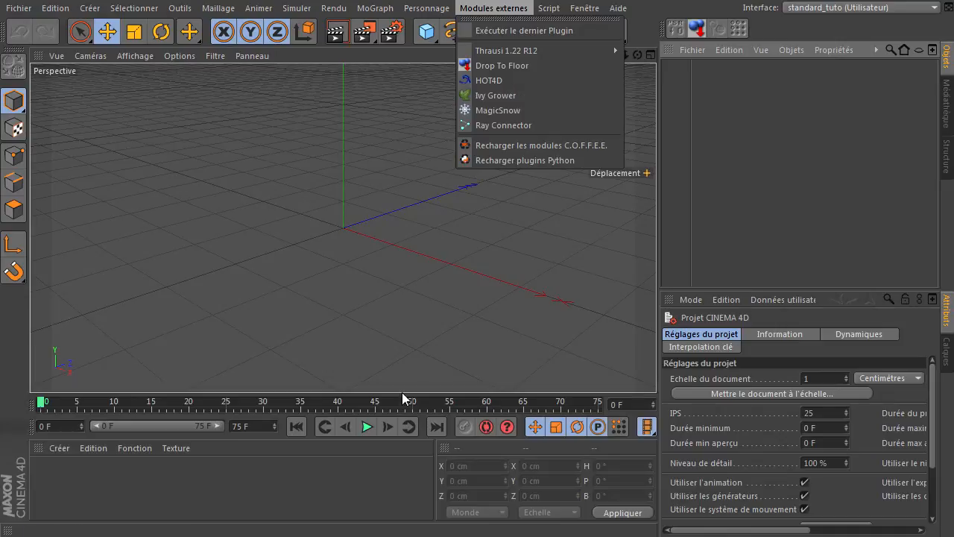
pyautogui.click(647, 173)
pyautogui.hotkey('alt', 'Tab')
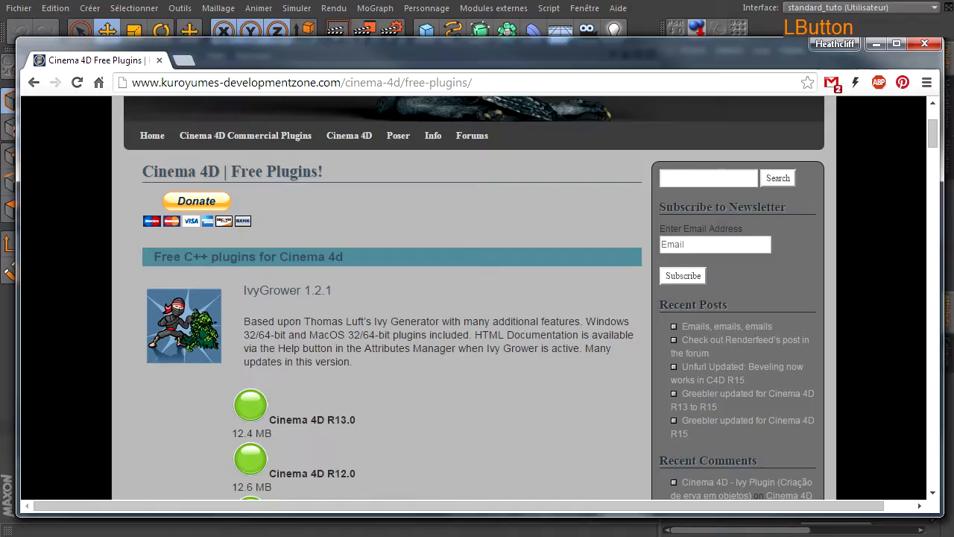
# Look through the free plugins page for the Drop It! v1.0 and Drop To Floor v1.1 entries and their downloads per Cinema 4D version.
pyautogui.scroll(-10, 429, 338)
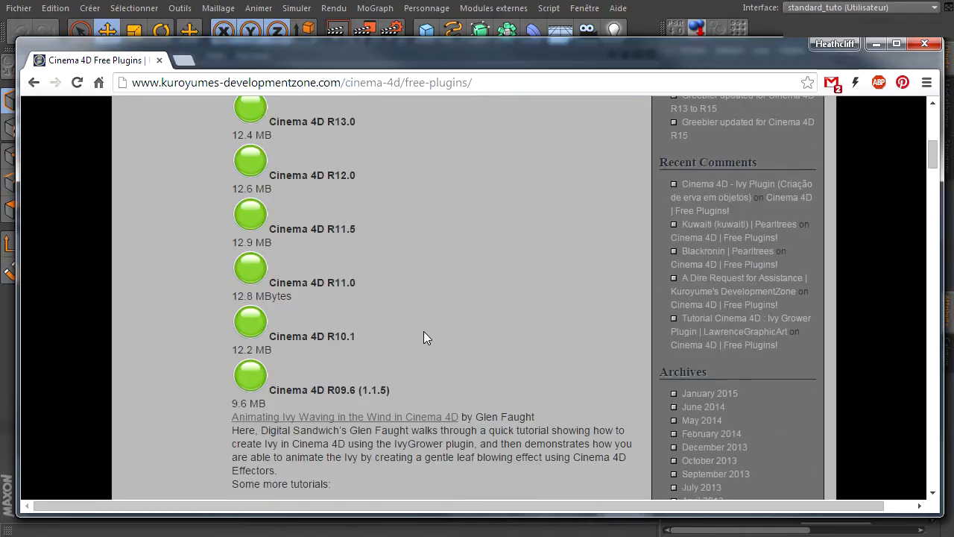
pyautogui.scroll(-15, 423, 331)
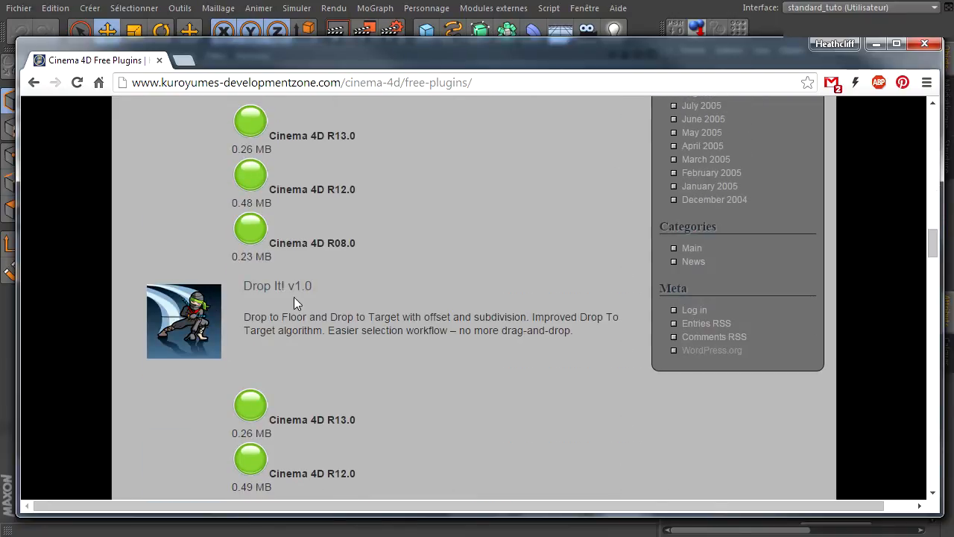
pyautogui.click(376, 324)
pyautogui.moveTo(492, 57); pyautogui.dragTo(493, 75)
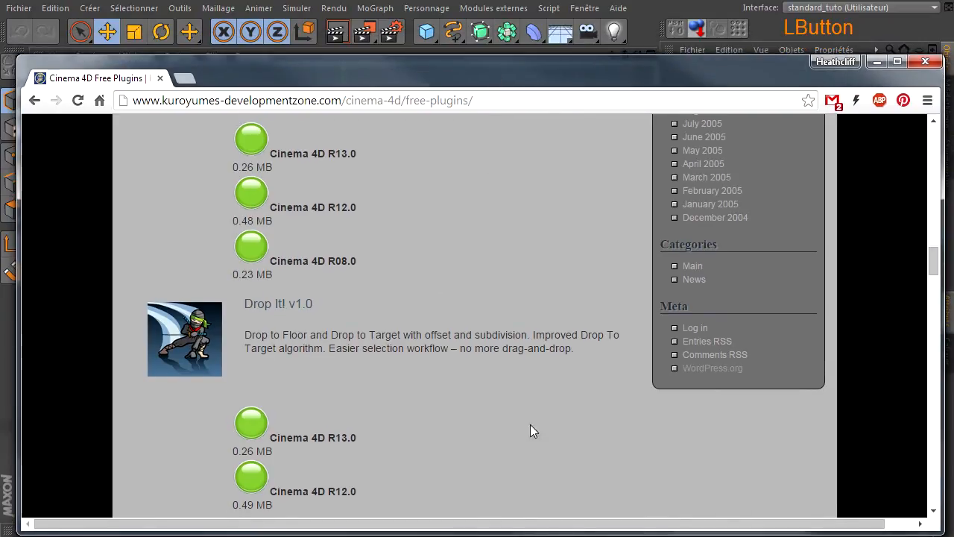
pyautogui.click(486, 335)
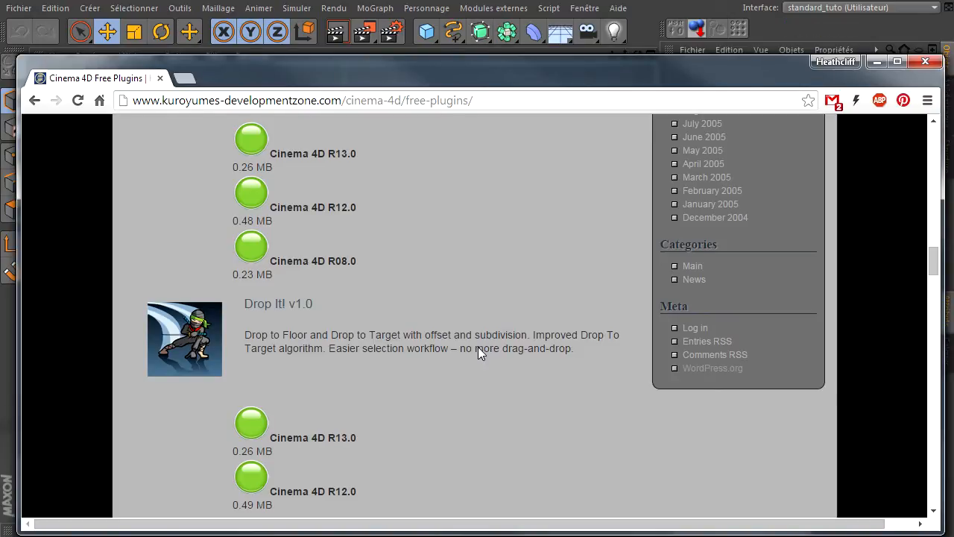
pyautogui.scroll(-4, 478, 352)
pyautogui.click(279, 343)
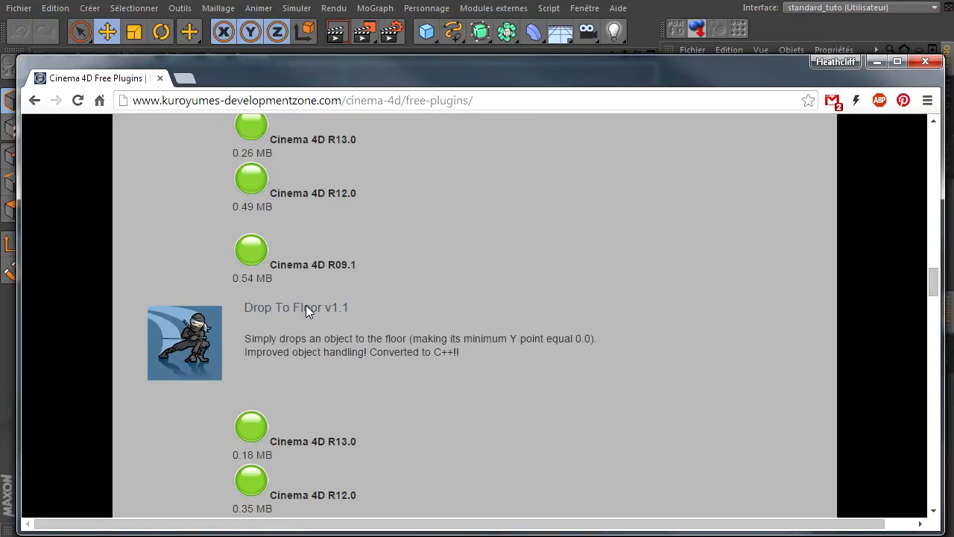
pyautogui.scroll(-1, 371, 317)
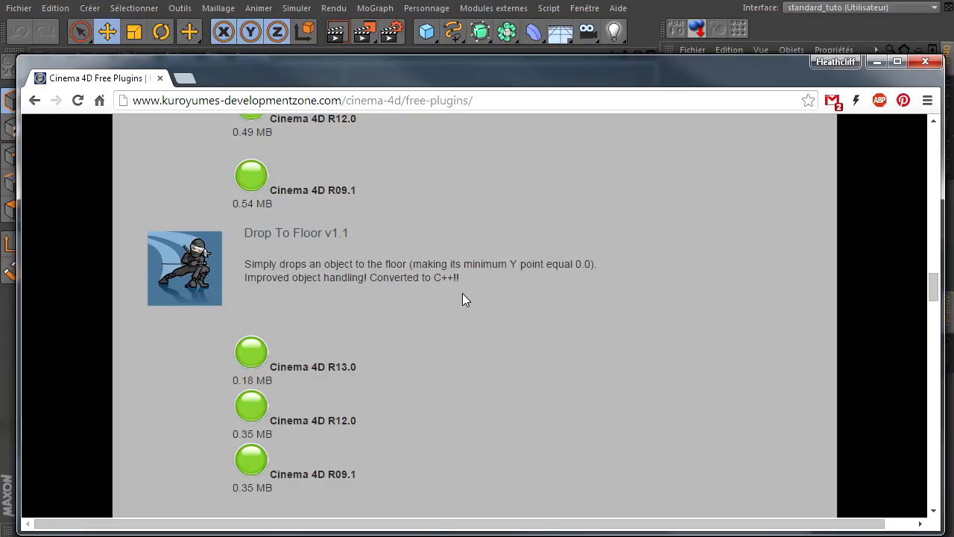
pyautogui.scroll(-1, 462, 293)
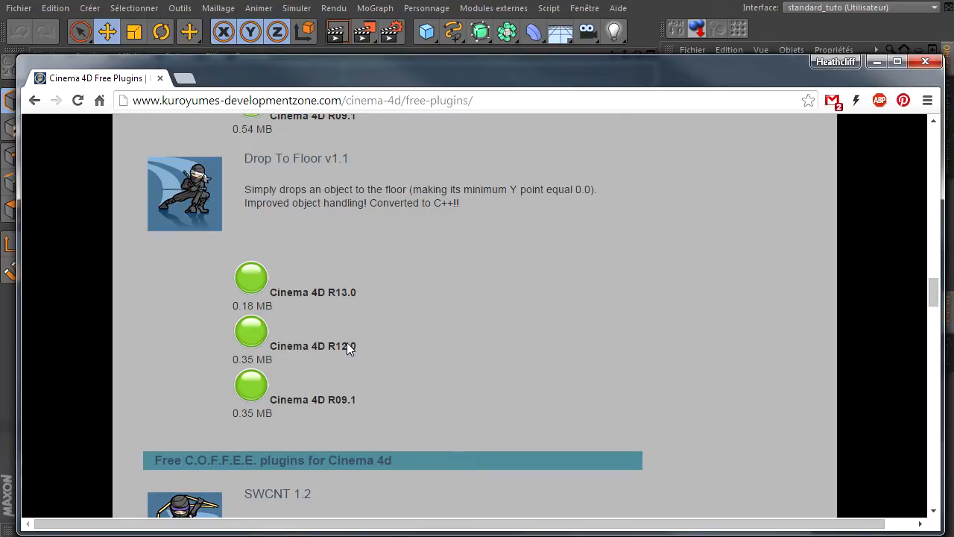
pyautogui.click(264, 275)
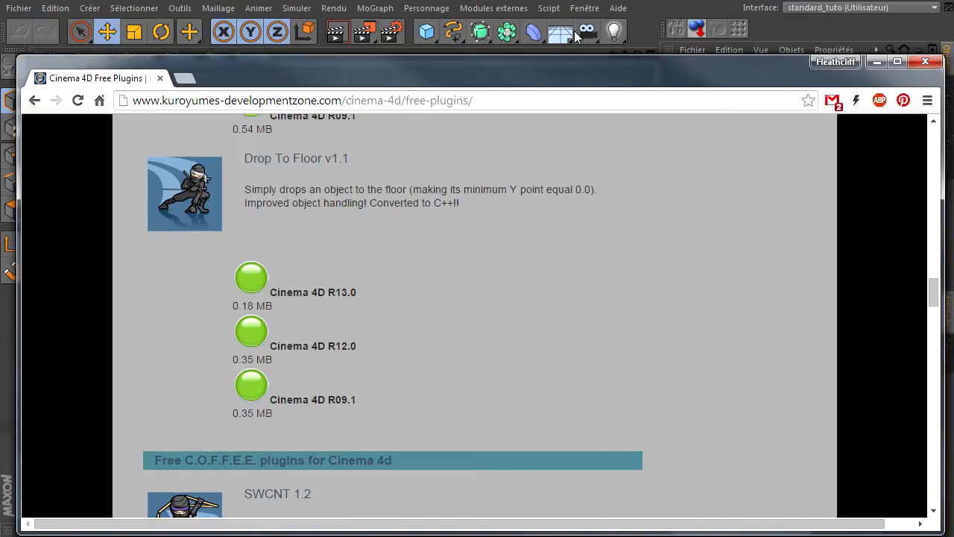
# Switch to Cinema 4D and check the installed external modules for Drop To Floor.
pyautogui.click(500, 9)
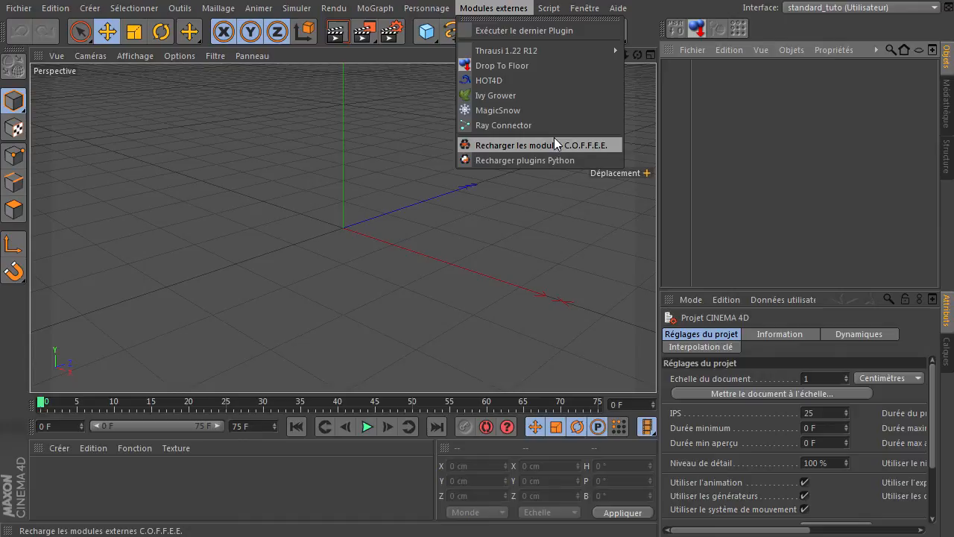
pyautogui.moveTo(550, 8)
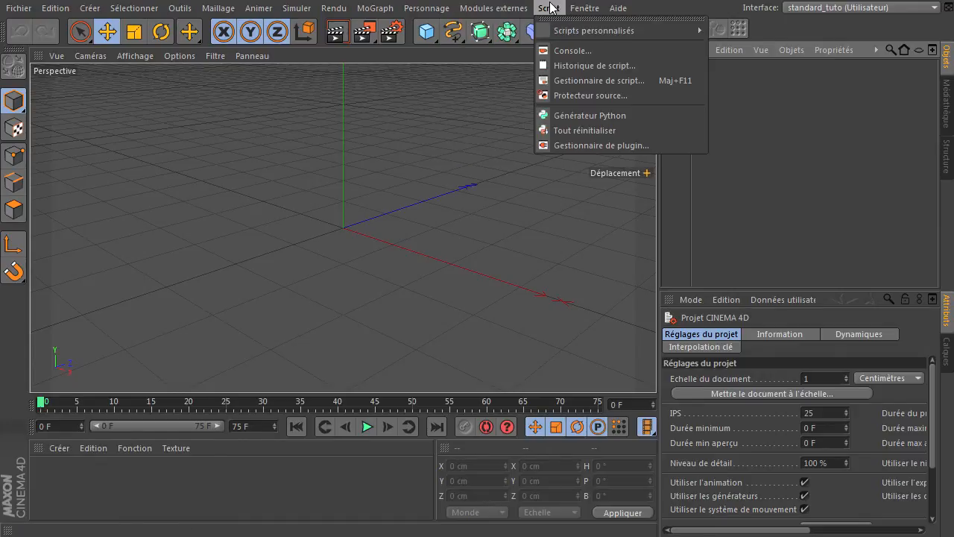
pyautogui.moveTo(501, 10)
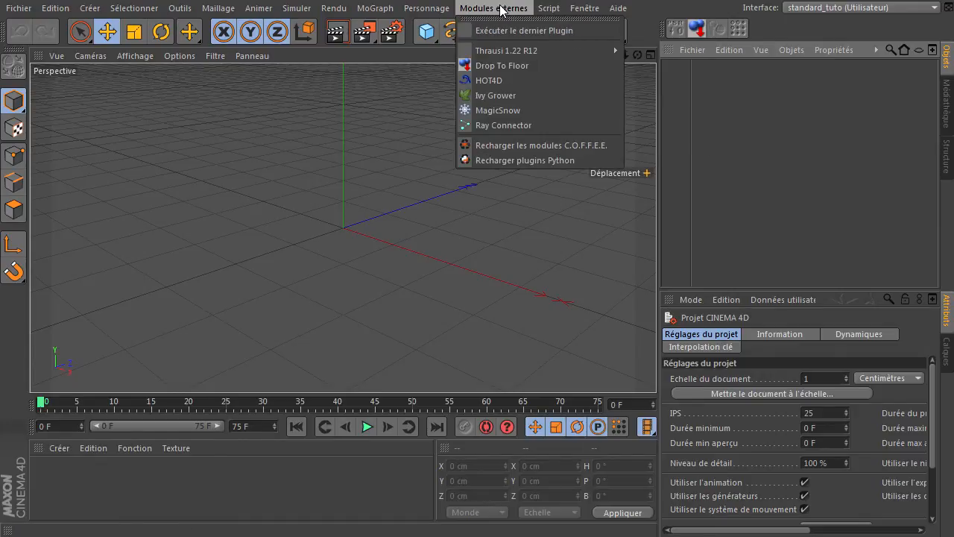
pyautogui.click(760, 172)
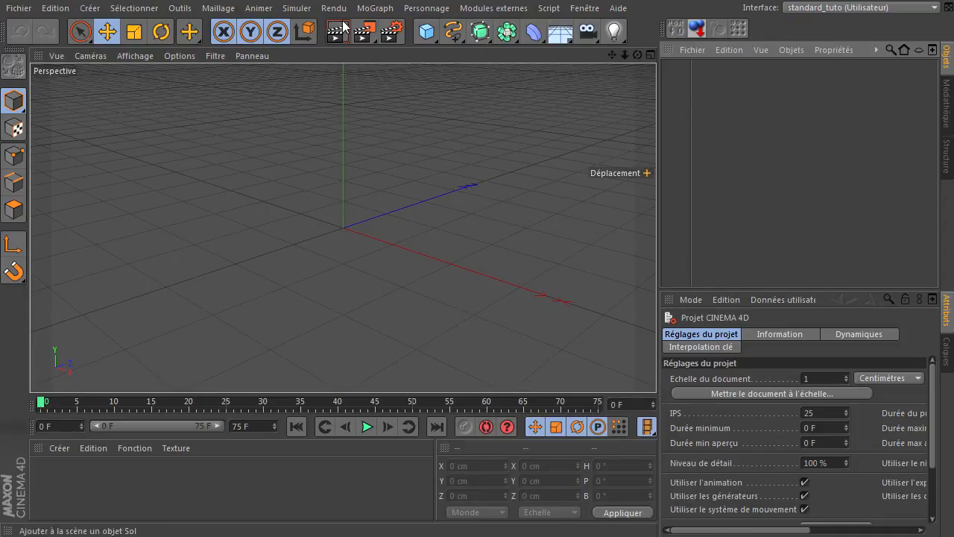
pyautogui.click(494, 8)
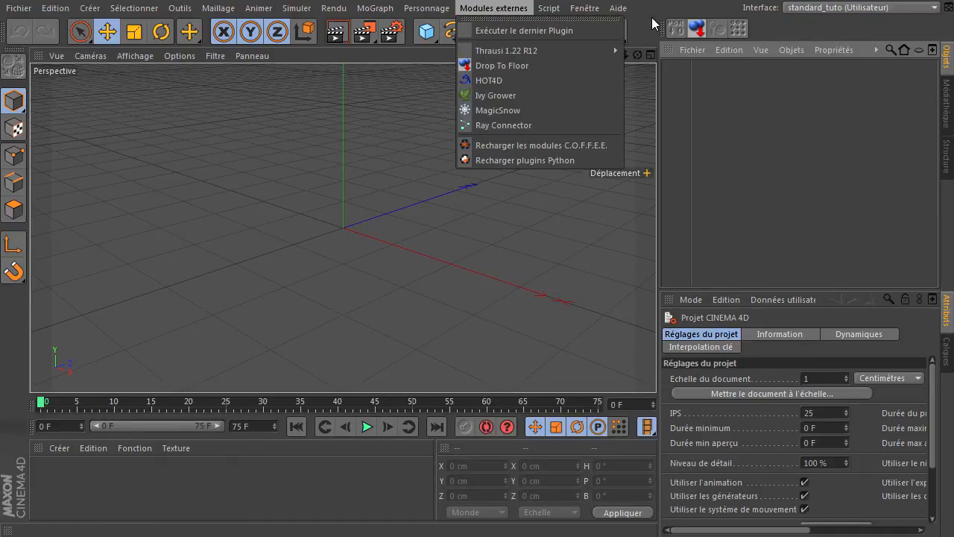
pyautogui.click(790, 149)
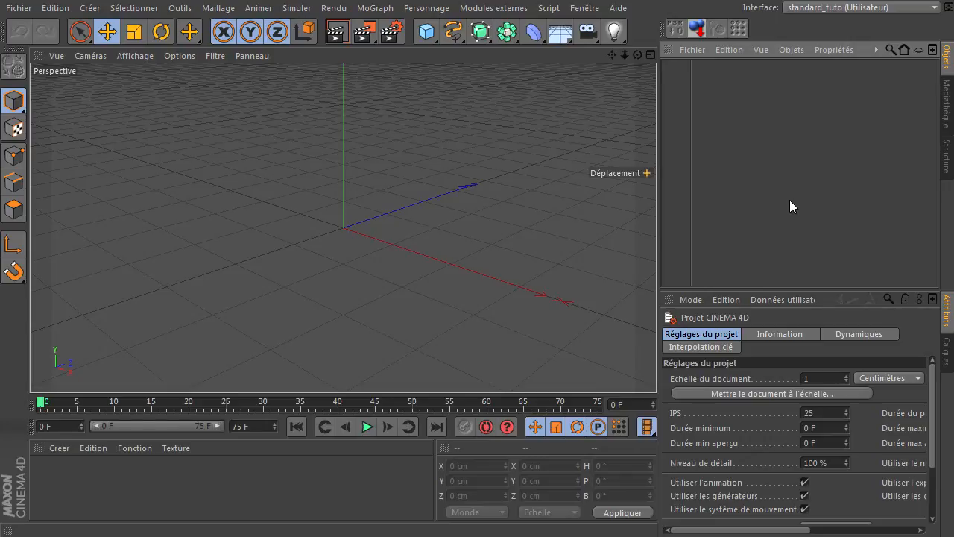
# Open the Personnaliser les commandes window and place it below the main toolbar so the toolbar stays accessible.
pyautogui.click(597, 7)
pyautogui.moveTo(595, 28)
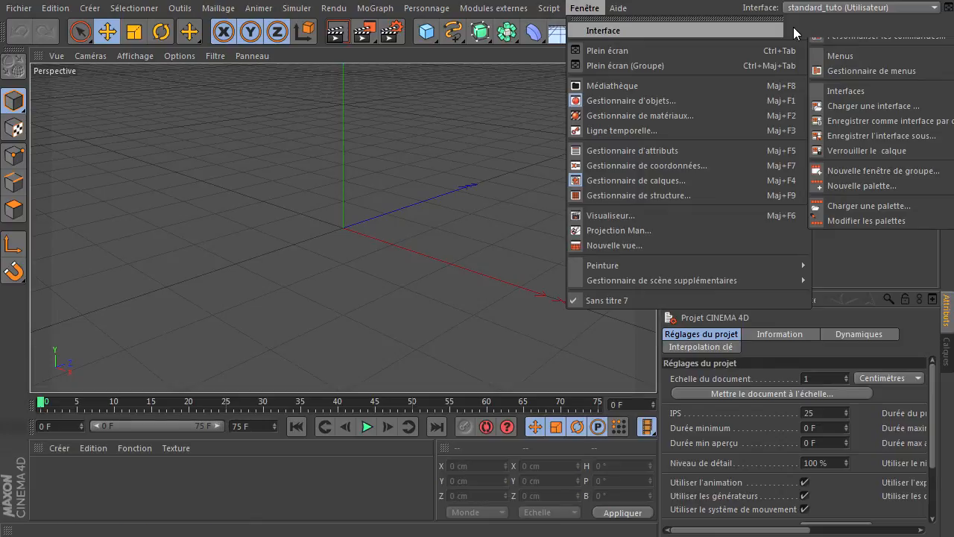
pyautogui.moveTo(735, 32)
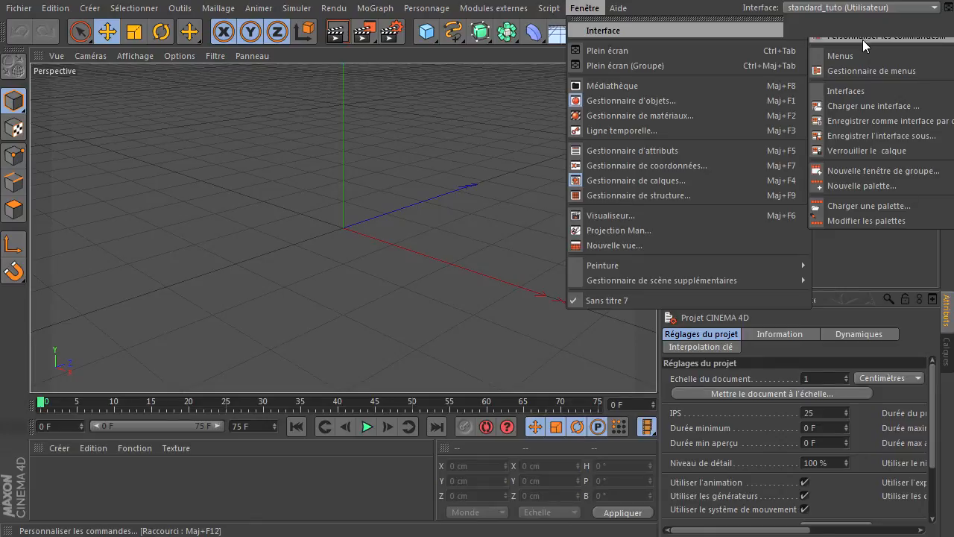
pyautogui.click(875, 260)
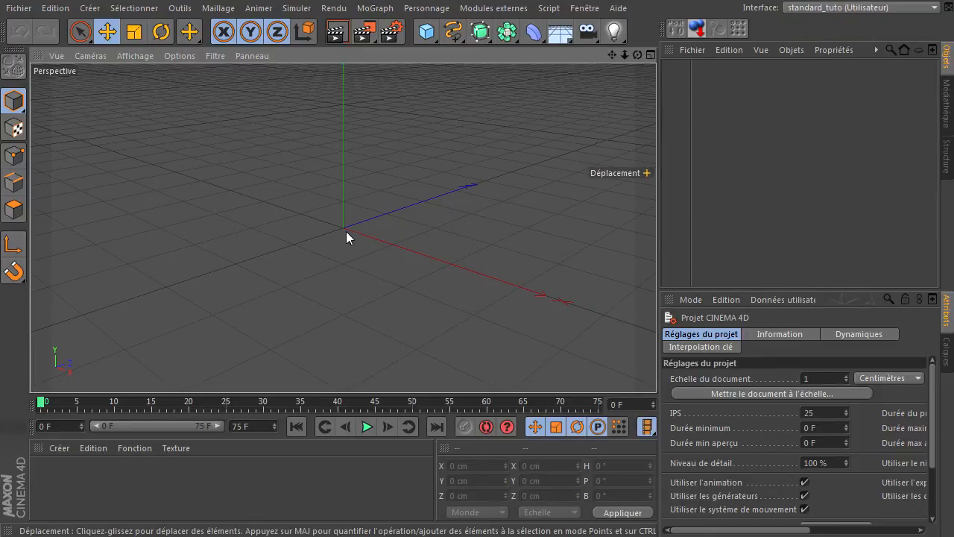
pyautogui.press('shift')
pyautogui.hotkey('shift', 'F12')
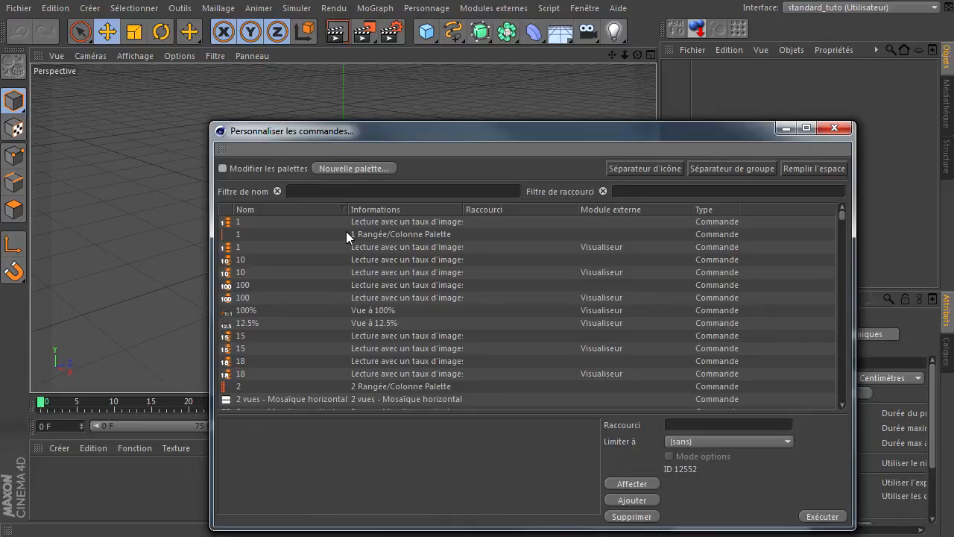
pyautogui.moveTo(394, 138); pyautogui.dragTo(207, 109)
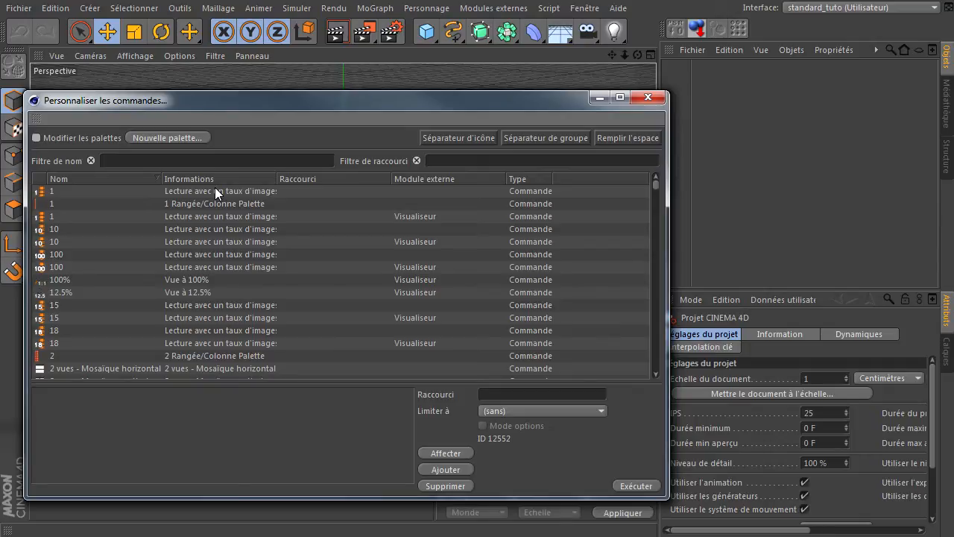
pyautogui.moveTo(257, 99); pyautogui.dragTo(322, 95)
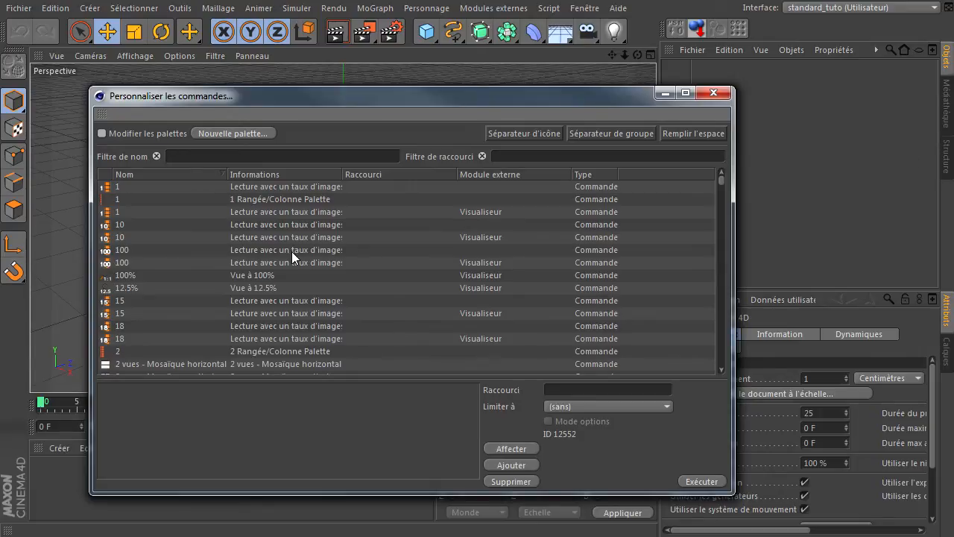
pyautogui.moveTo(360, 100); pyautogui.dragTo(336, 124)
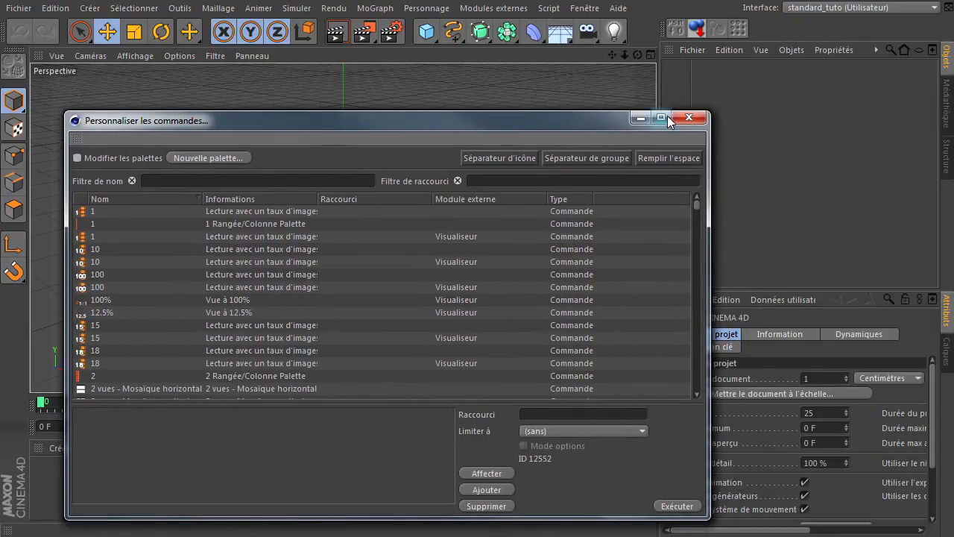
# Filter the commands by "drop", add Drop To Floor after the light icon in the main toolbar with palette editing enabled, and close the window.
pyautogui.click(271, 179)
pyautogui.write('drop')
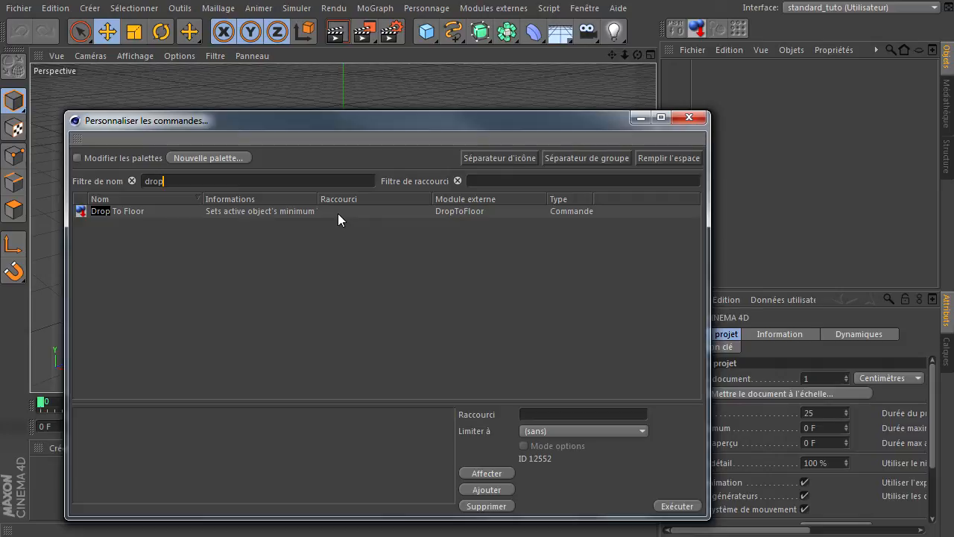
pyautogui.click(99, 212)
pyautogui.moveTo(508, 87)
pyautogui.mouseDown()
pyautogui.moveTo(605, 33)
pyautogui.moveTo(642, 30)
pyautogui.moveTo(628, 37)
pyautogui.mouseUp()
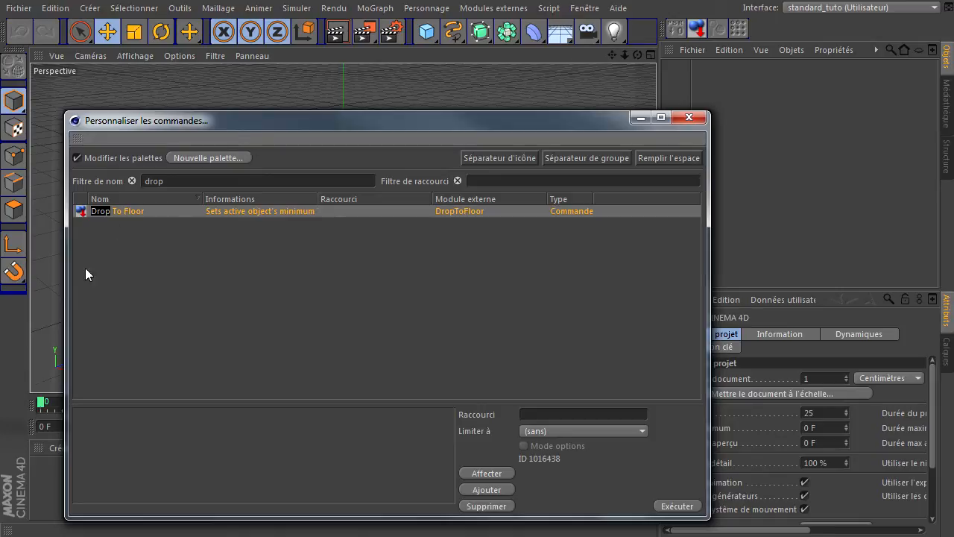
pyautogui.moveTo(624, 33); pyautogui.dragTo(625, 32)
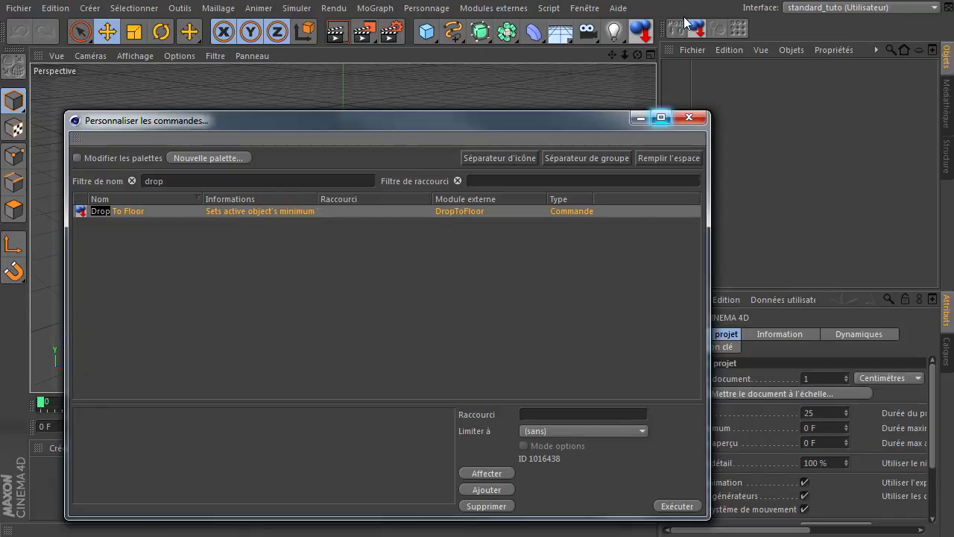
pyautogui.click(697, 122)
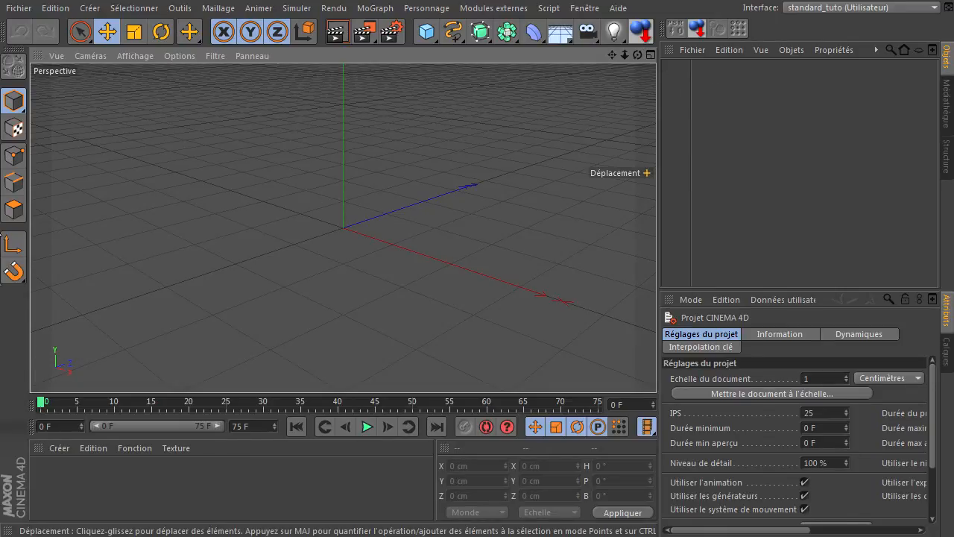
pyautogui.rightClick(16, 312)
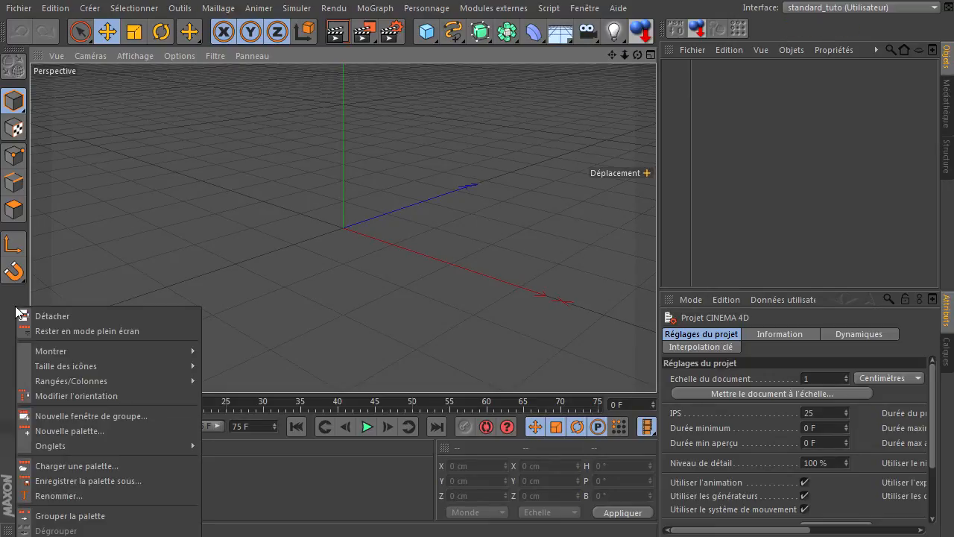
pyautogui.click(617, 106)
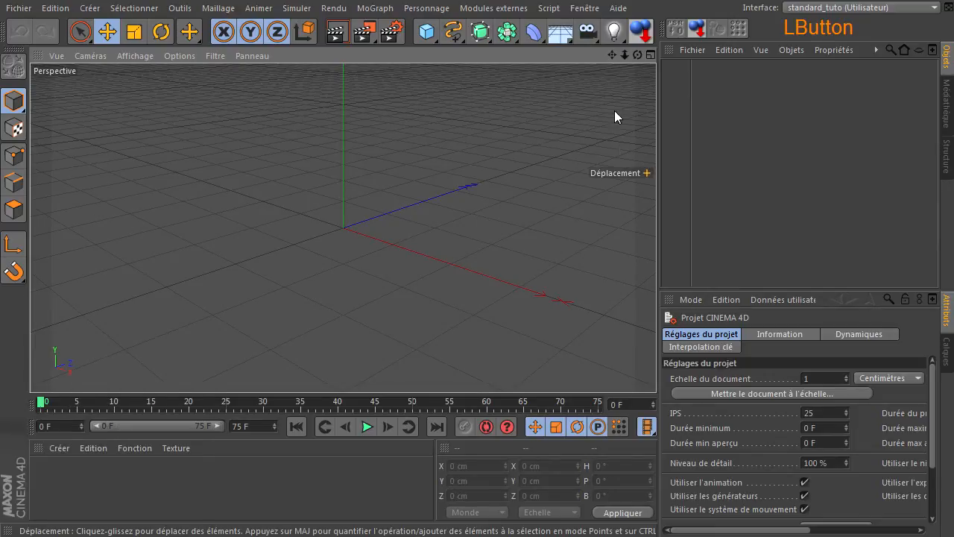
pyautogui.click(669, 62)
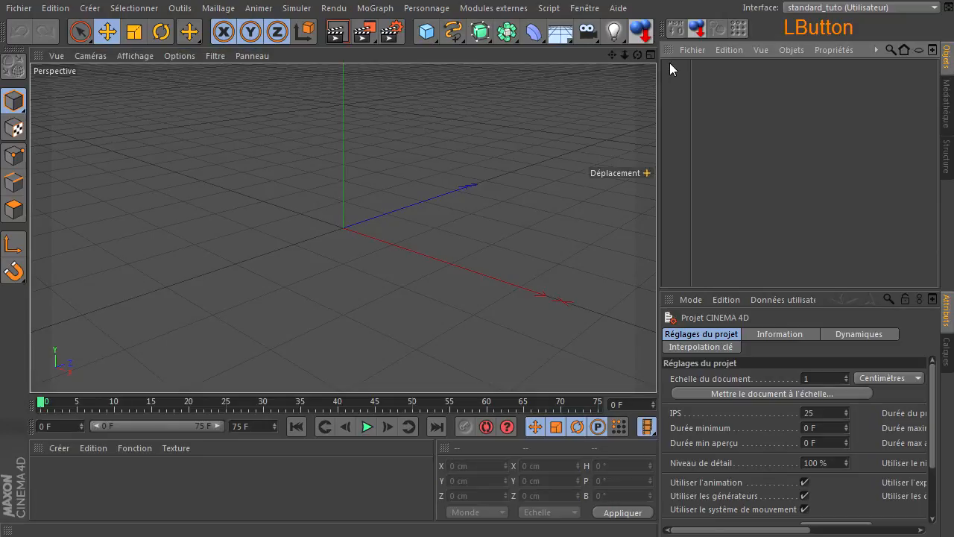
# Widen the viewport by moving its border with the object manager, and remove Drop To Floor from the main toolbar with palette editing enabled.
pyautogui.moveTo(659, 86); pyautogui.dragTo(682, 84)
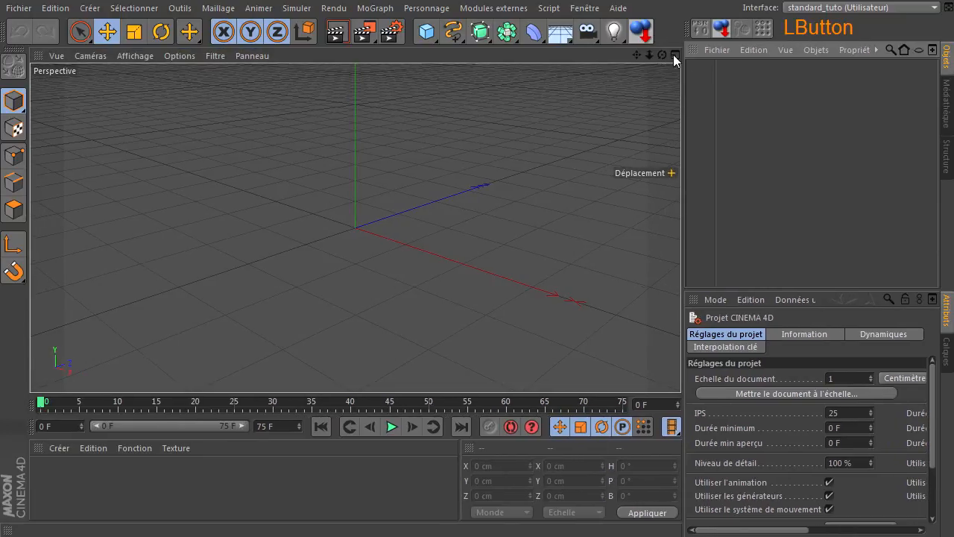
pyautogui.rightClick(661, 24)
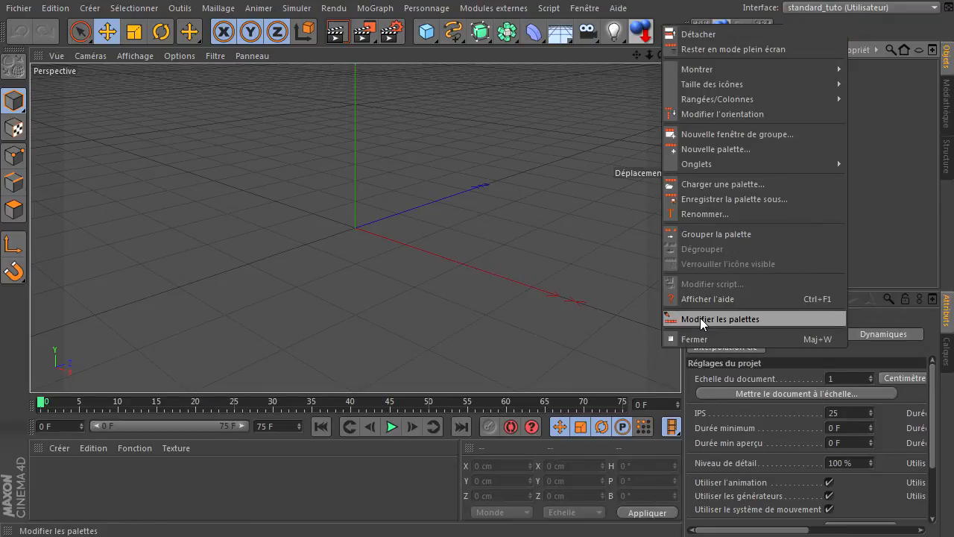
pyautogui.click(740, 318)
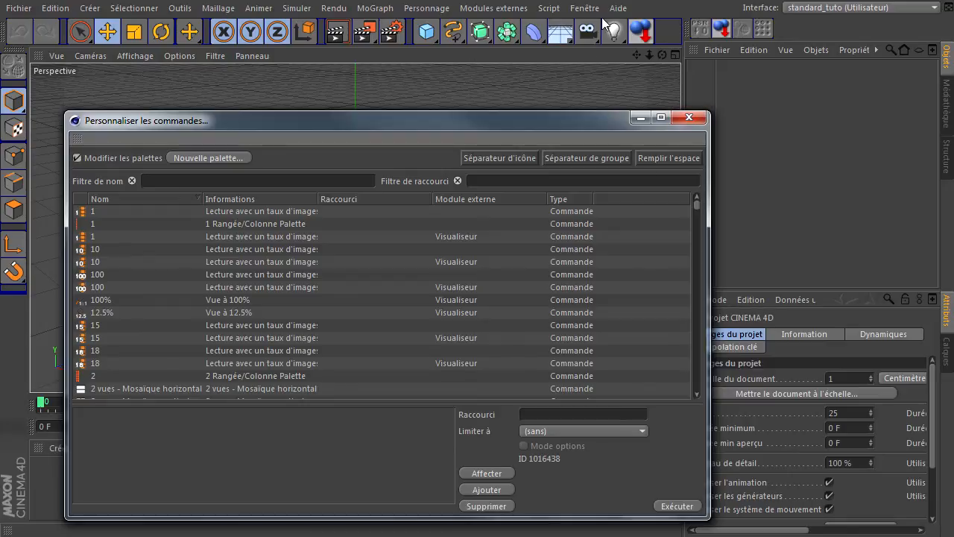
pyautogui.doubleClick(644, 31)
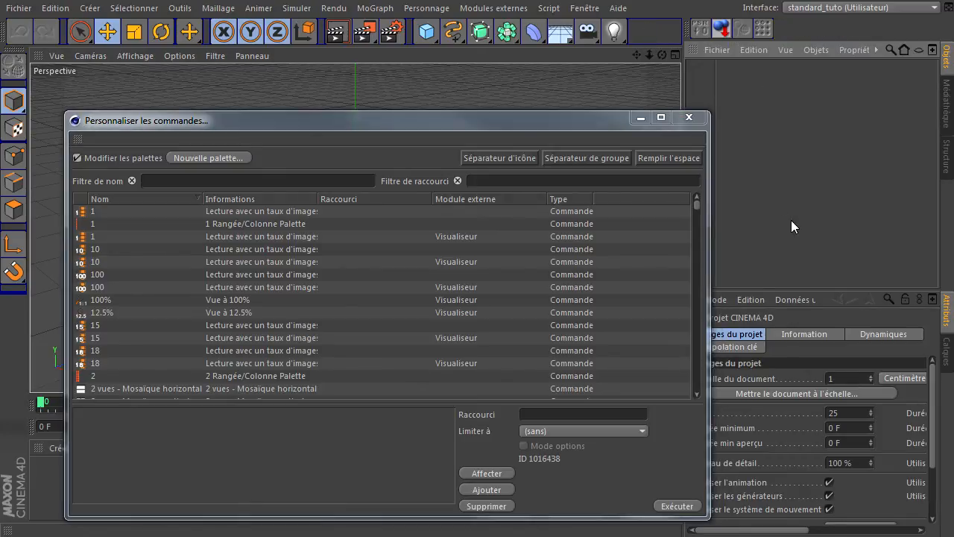
# Filter the commands by "drop", try placing Drop To Floor after the light icon, and remove it again before closing the window.
pyautogui.click(158, 182)
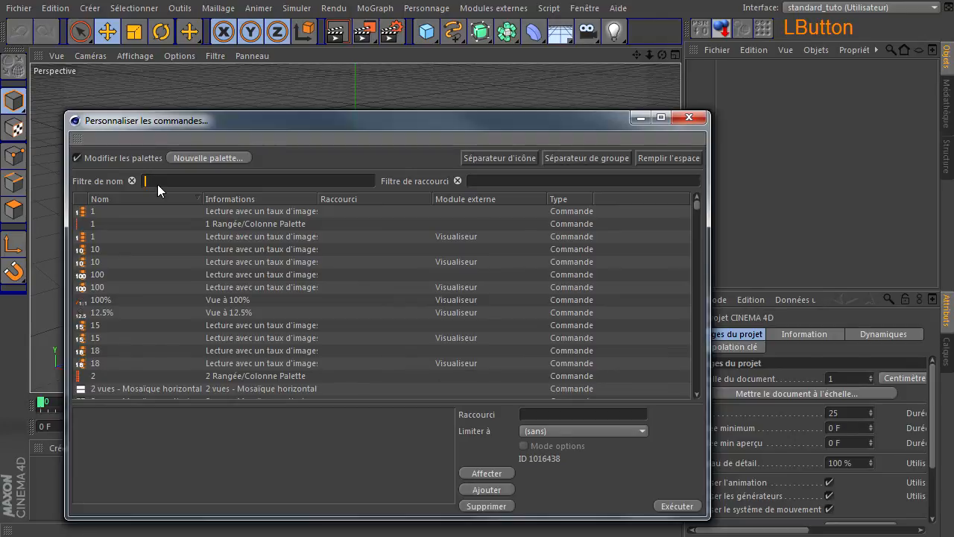
pyautogui.write('drop')
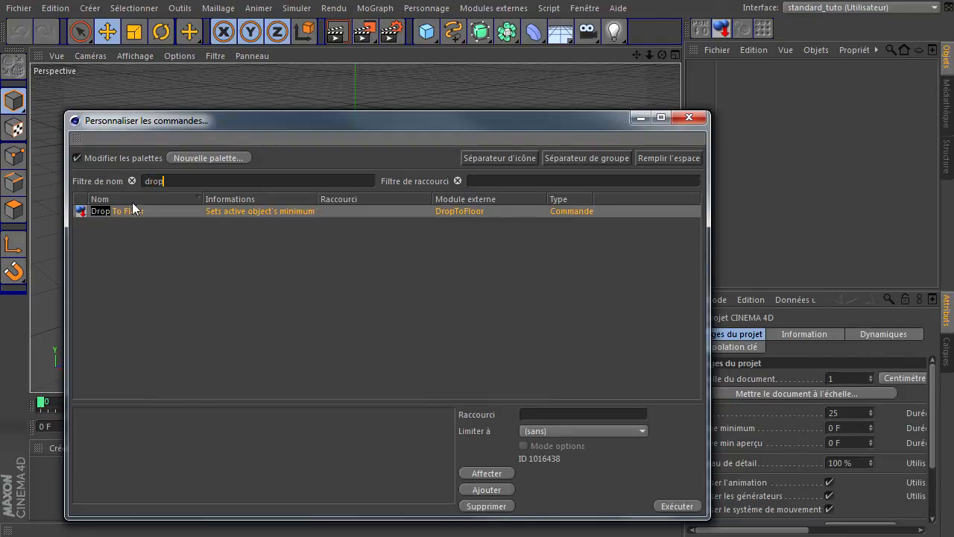
pyautogui.moveTo(105, 214); pyautogui.dragTo(632, 33)
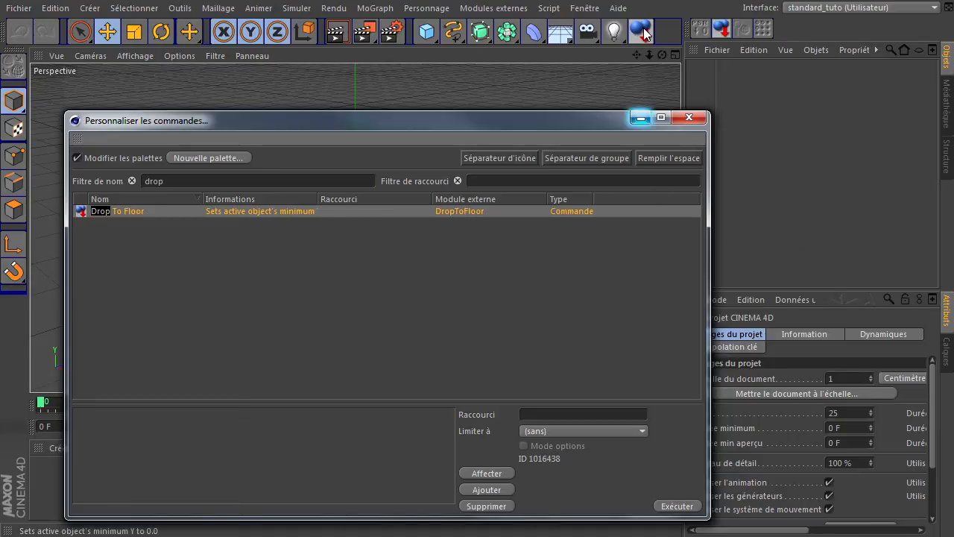
pyautogui.doubleClick(643, 29)
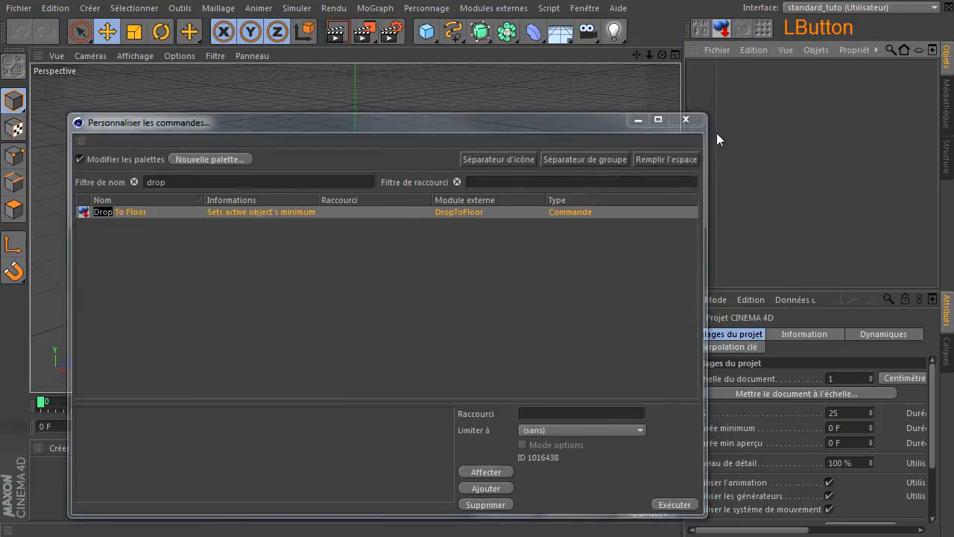
pyautogui.click(689, 117)
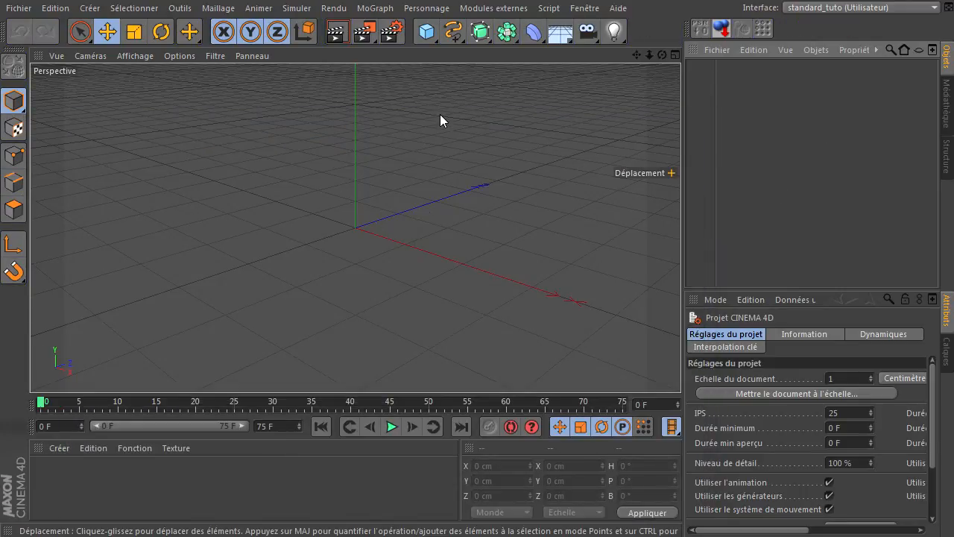
# Reopen the Personnaliser les commandes window from the main toolbar, turn off Modifier les palettes, and close the window.
pyautogui.rightClick(645, 39)
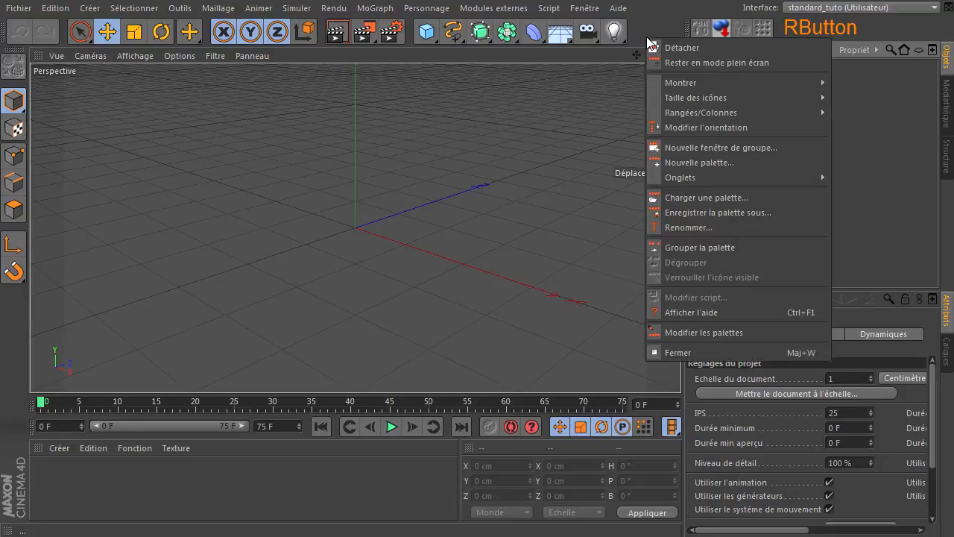
pyautogui.click(685, 331)
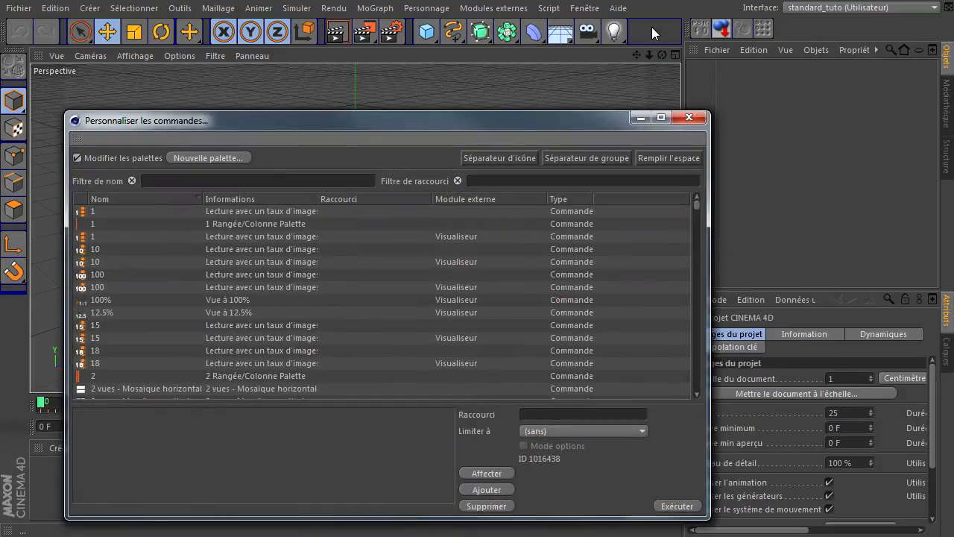
pyautogui.rightClick(651, 26)
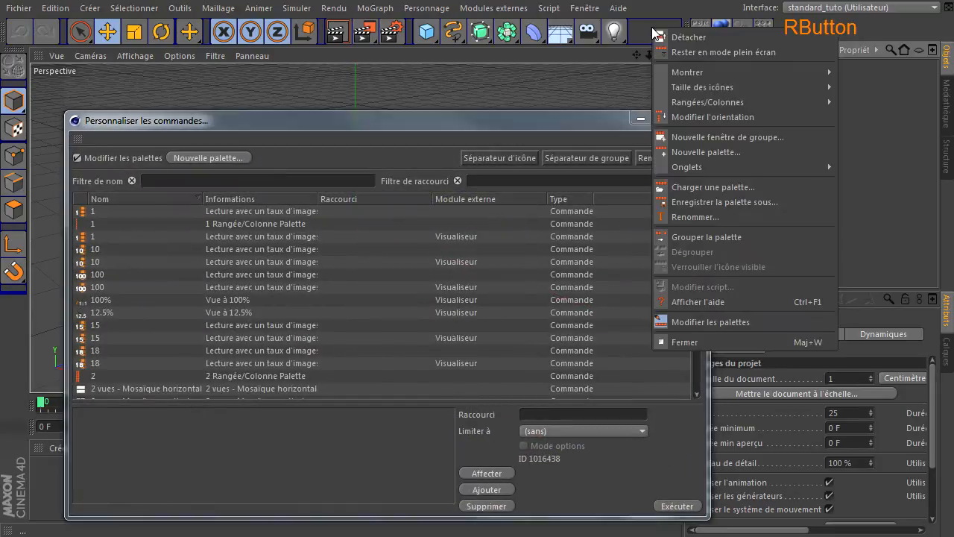
pyautogui.click(695, 325)
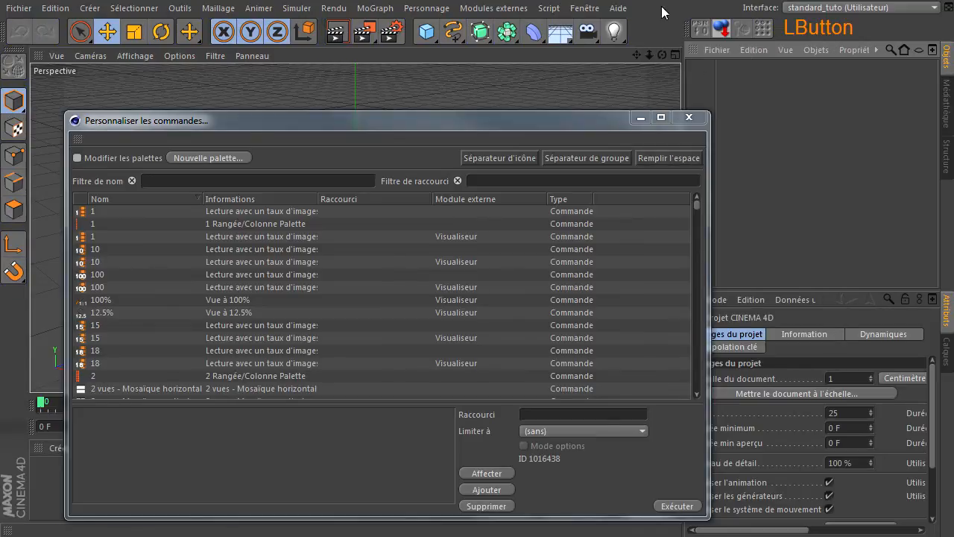
pyautogui.click(688, 118)
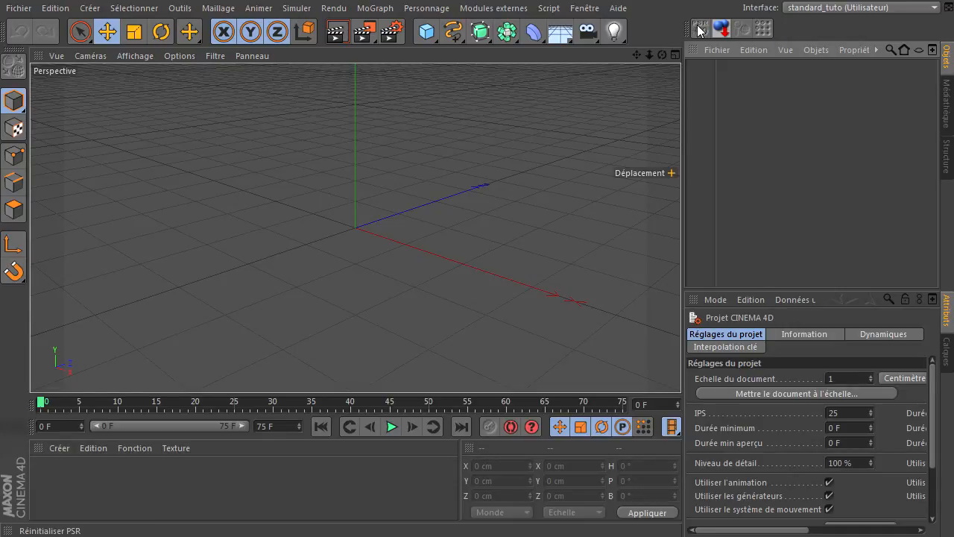
pyautogui.rightClick(652, 35)
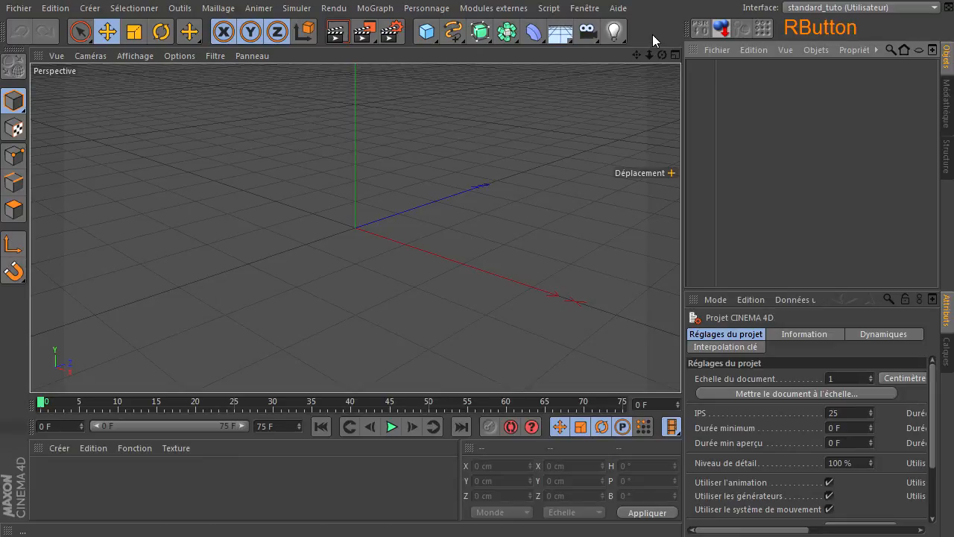
pyautogui.click(689, 328)
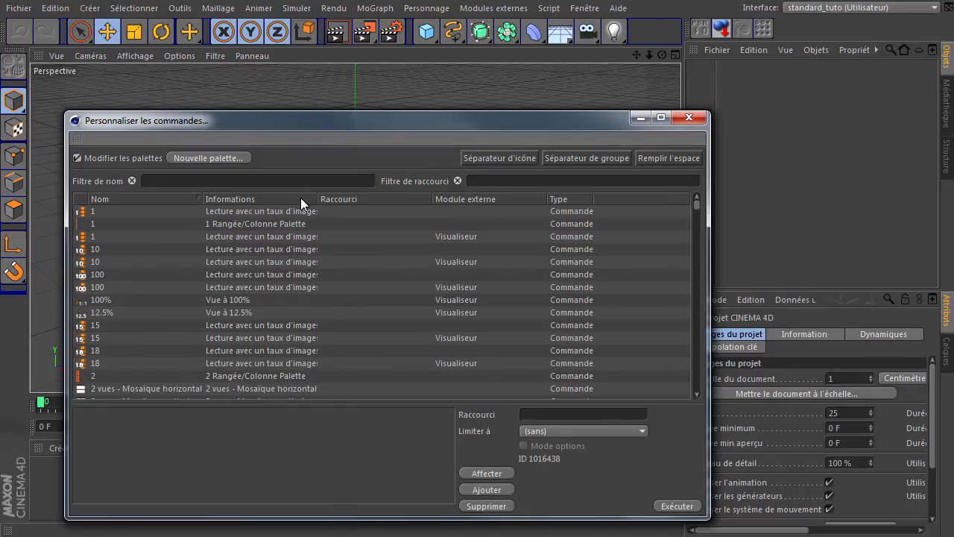
pyautogui.click(697, 119)
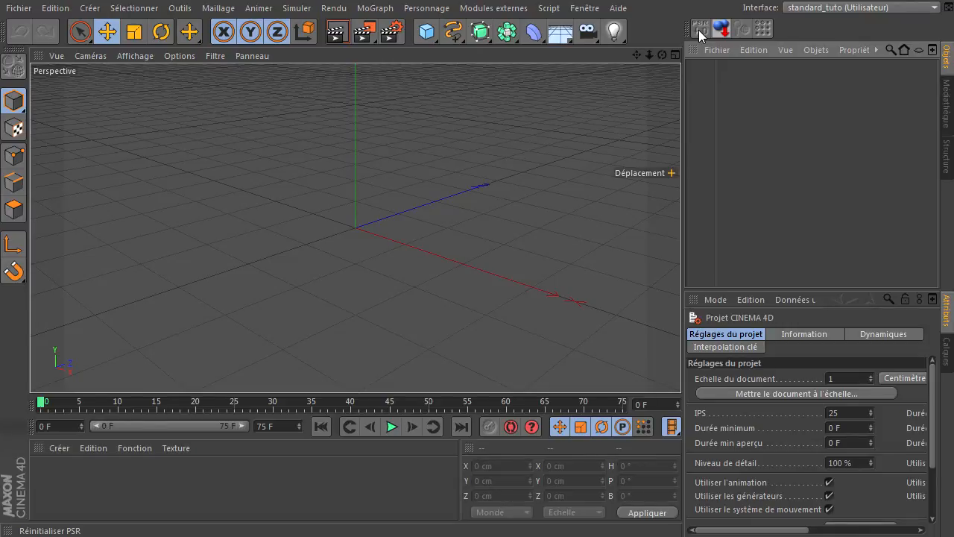
# Enable palette editing from the main toolbar, filter the commands by "réi", and select Réinitialiser PSR.
pyautogui.rightClick(639, 30)
pyautogui.click(696, 325)
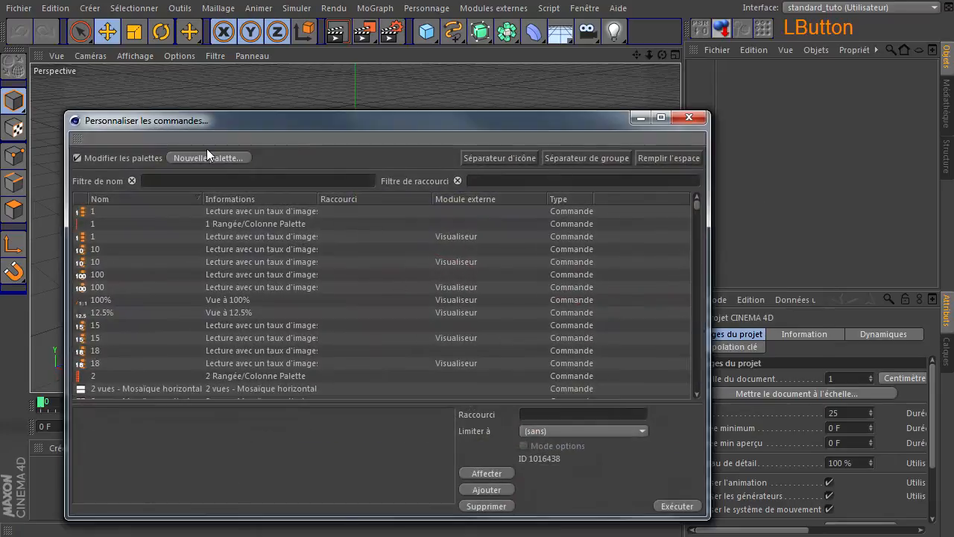
pyautogui.write('rei')
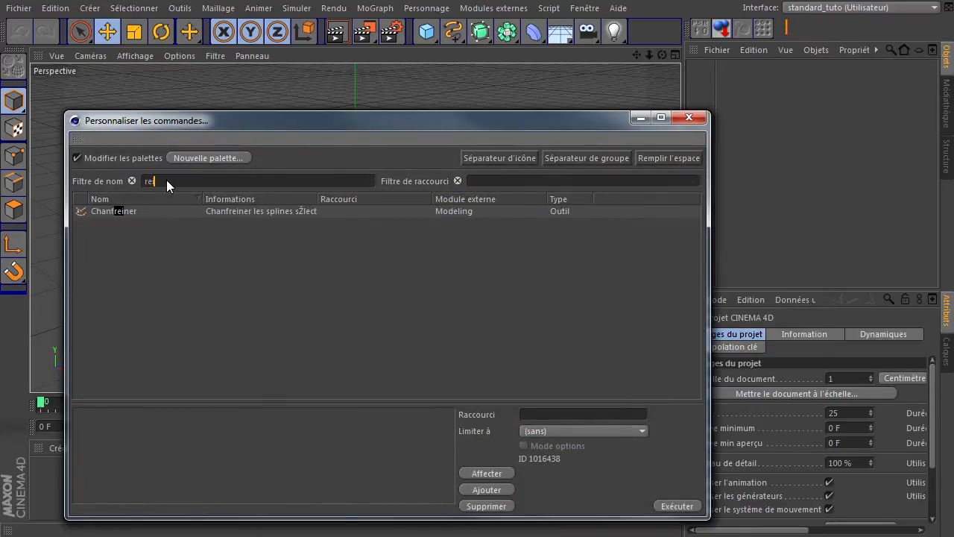
pyautogui.press('BackSpace')
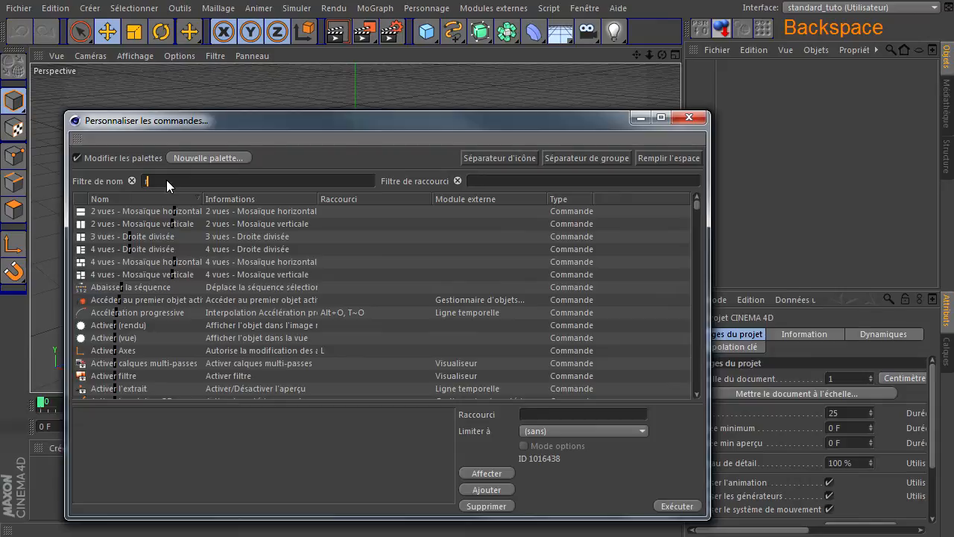
pyautogui.write('é')
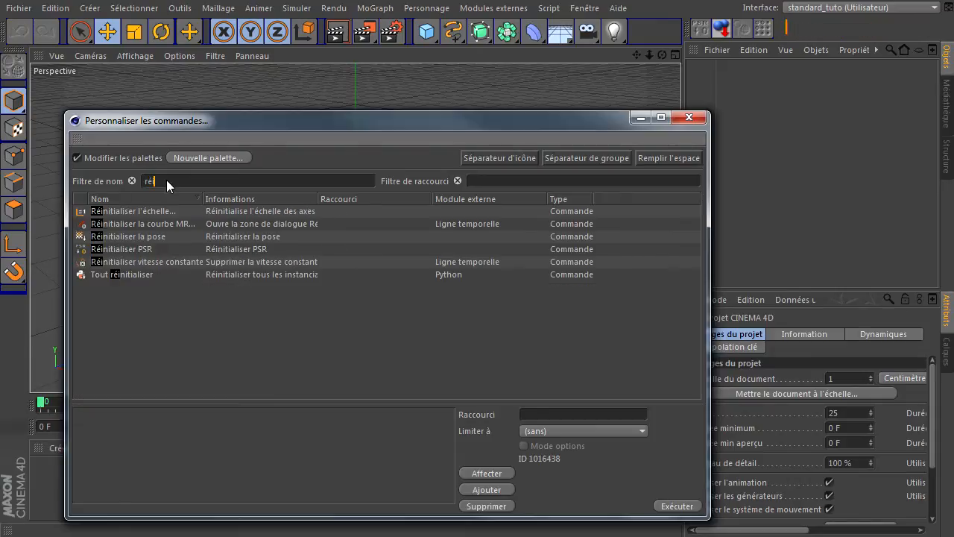
pyautogui.write('i')
pyautogui.click(123, 248)
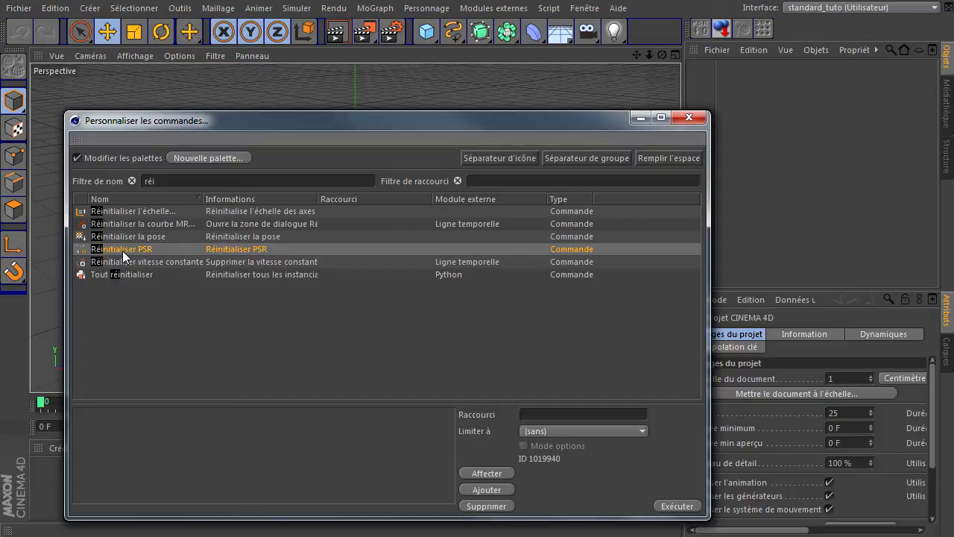
# Try placing Réinitialiser PSR after the light icon in the main toolbar, and remove it again before closing the customization window.
pyautogui.moveTo(122, 250); pyautogui.dragTo(509, 96)
pyautogui.moveTo(647, 36); pyautogui.dragTo(626, 34)
pyautogui.doubleClick(641, 31)
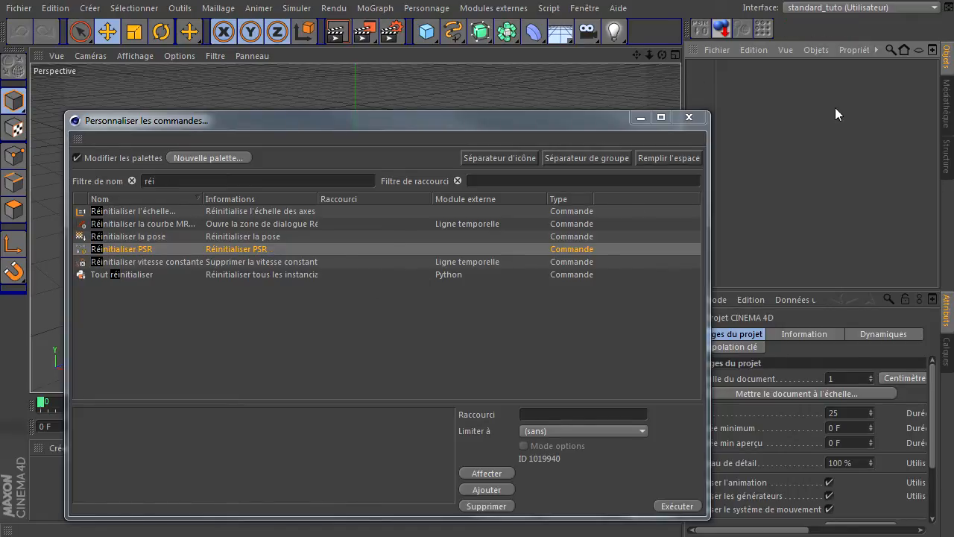
pyautogui.click(689, 118)
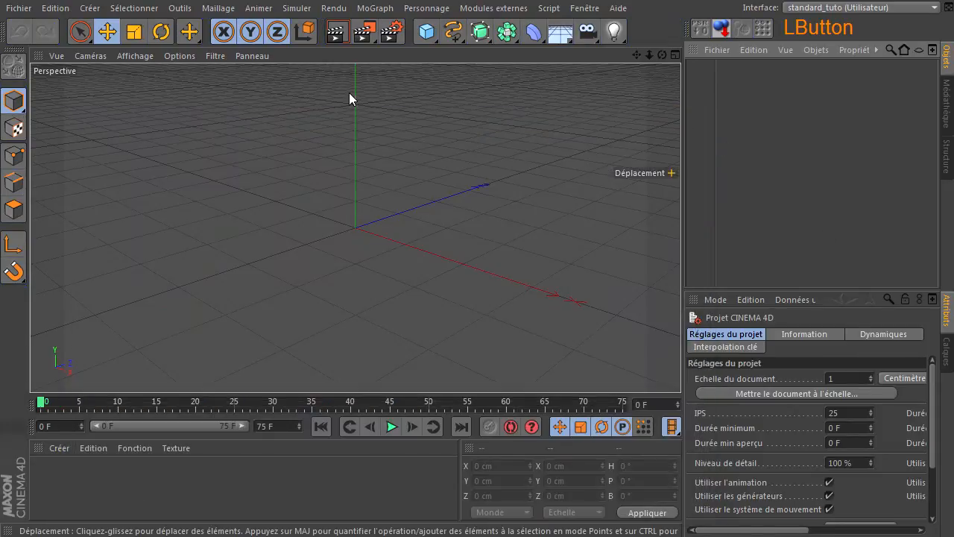
# Add an editable 200 cm cube and rotate it freely to about H -75°, P -20° and B -142°.
pyautogui.click(425, 35)
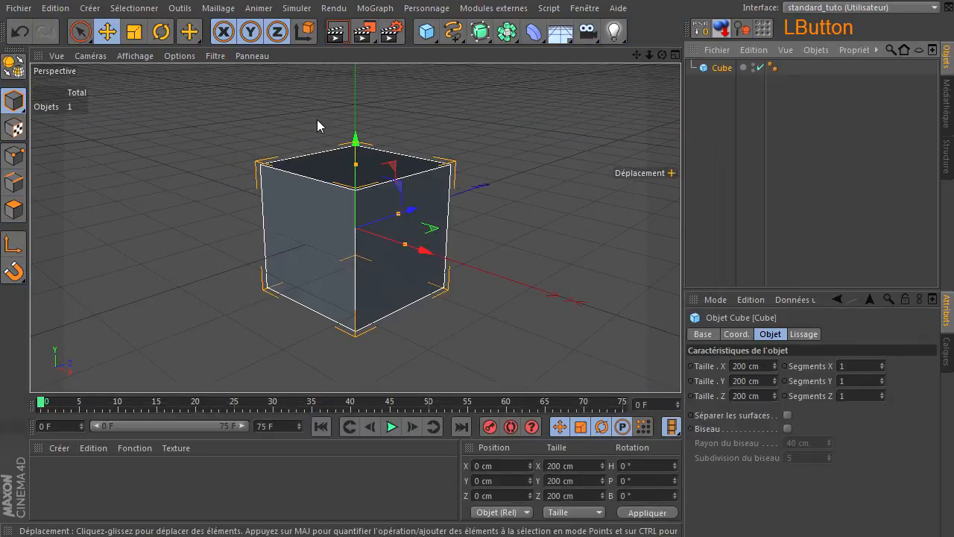
pyautogui.click(14, 67)
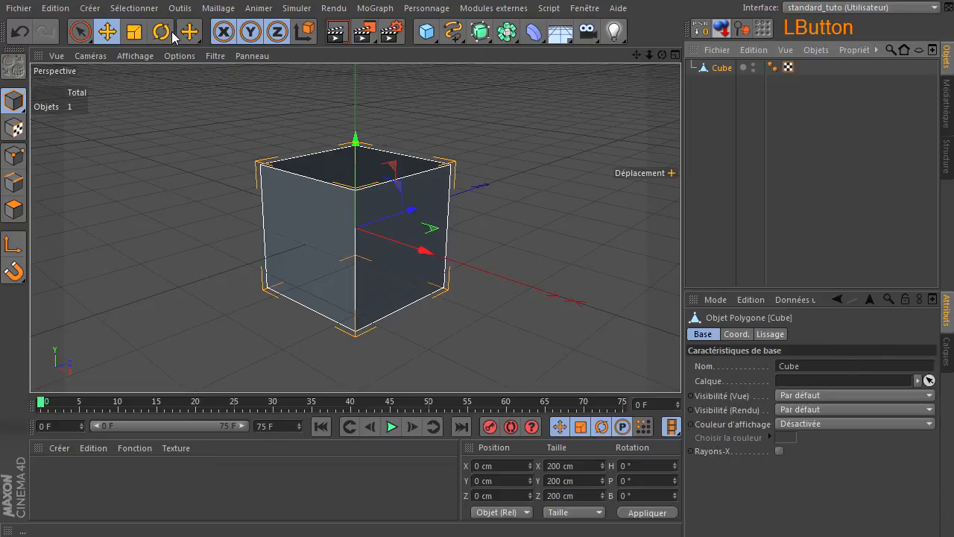
pyautogui.click(161, 32)
pyautogui.moveTo(361, 187); pyautogui.dragTo(417, 187)
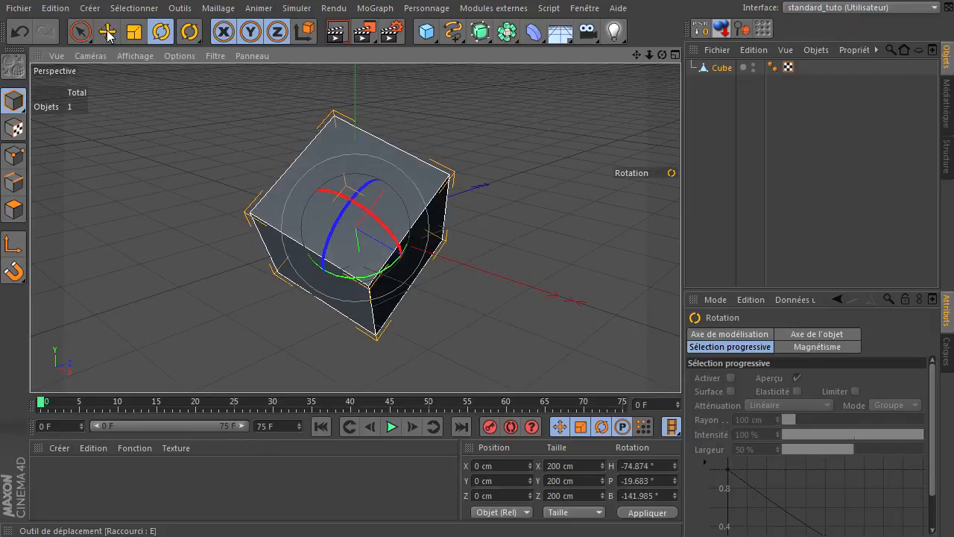
# Move the rotated cube away from the origin to about X 159 cm, Y 172 cm and Z 245 cm.
pyautogui.click(107, 32)
pyautogui.moveTo(386, 227); pyautogui.dragTo(572, 105)
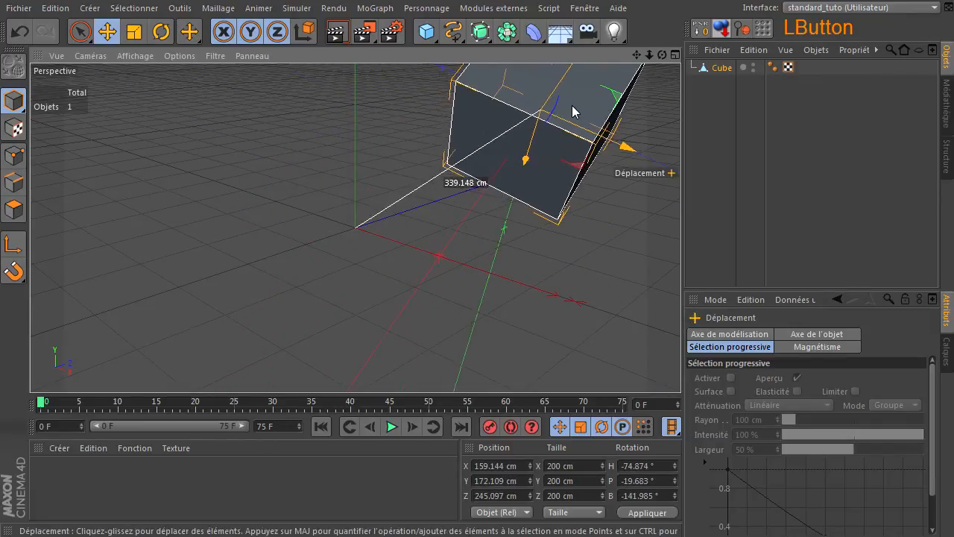
pyautogui.scroll(-3, 451, 216)
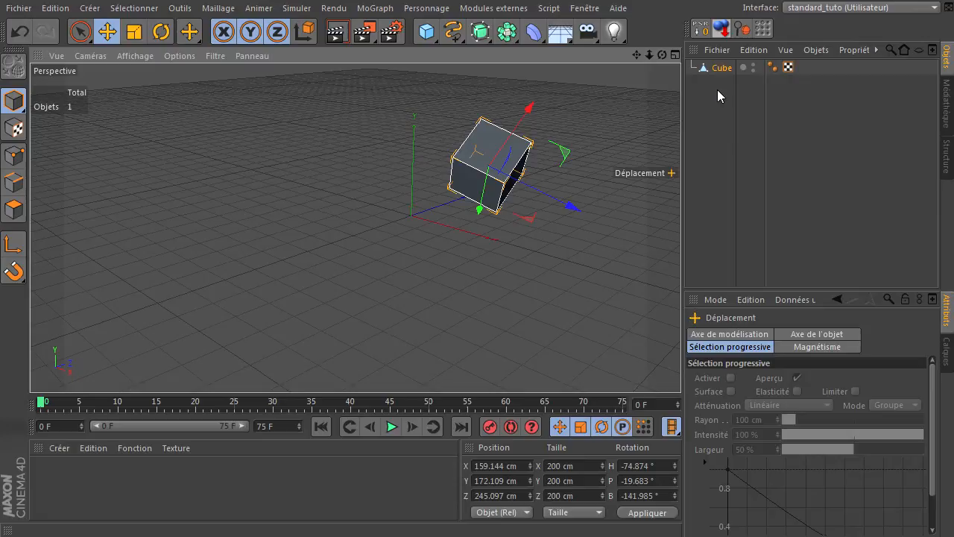
# Choose Modèle mode and reset the cube's position, scale and rotation with Réinitialiser PSR.
pyautogui.click(15, 102)
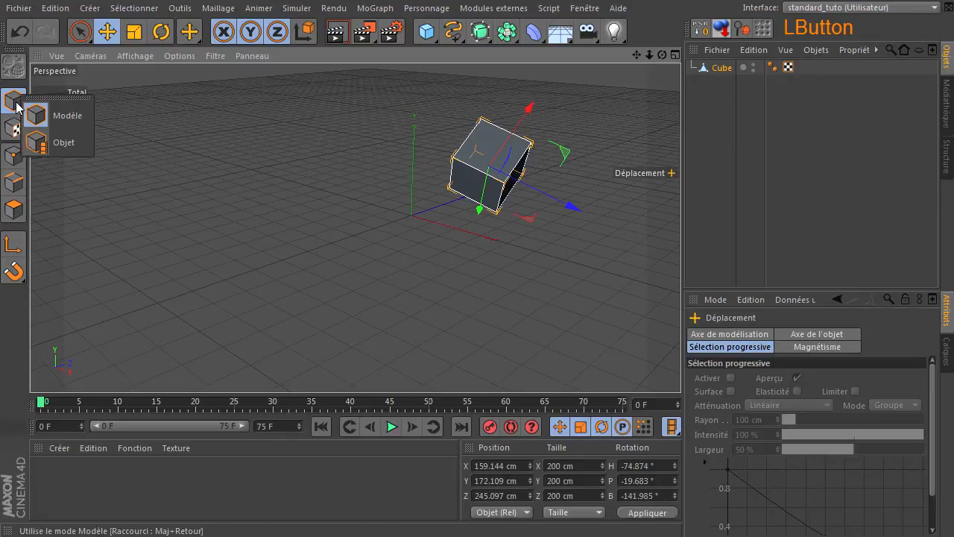
pyautogui.moveTo(89, 117); pyautogui.dragTo(65, 116)
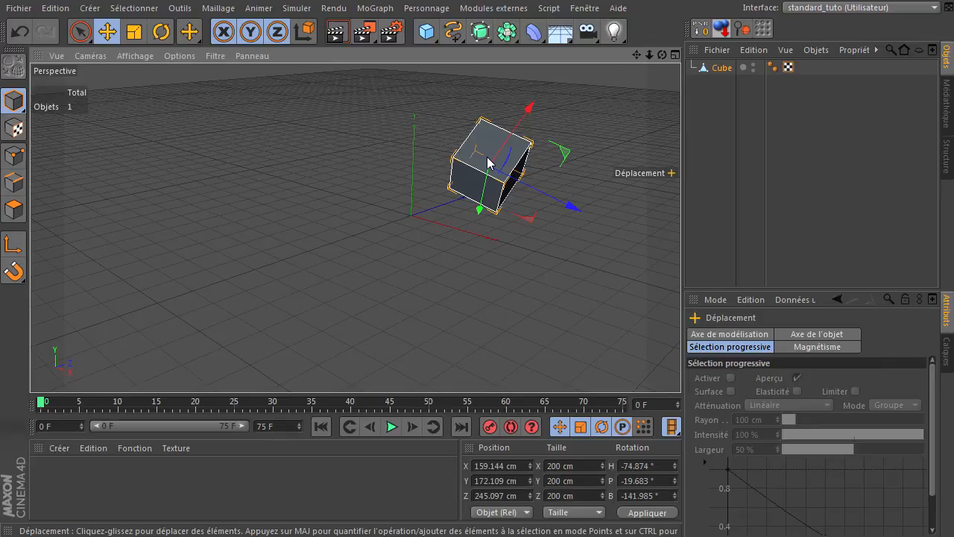
pyautogui.click(700, 30)
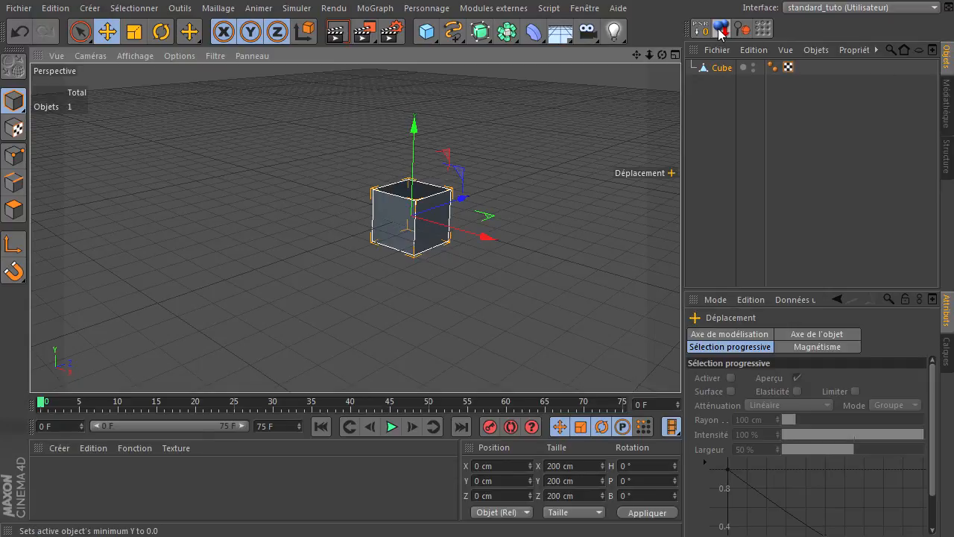
# Place the cube on the ground plane with Drop To Floor and view it from near floor level.
pyautogui.moveTo(662, 55); pyautogui.dragTo(662, 81)
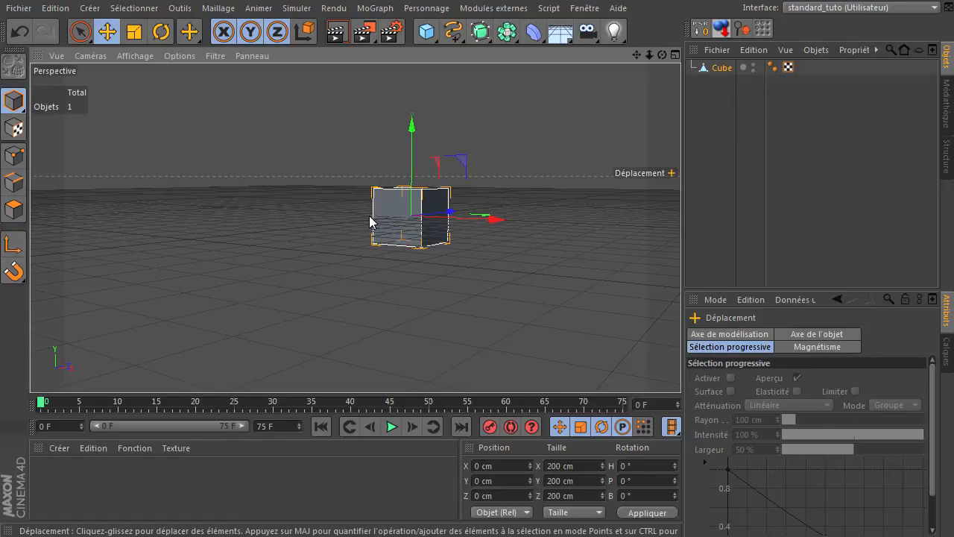
pyautogui.click(722, 28)
pyautogui.scroll(3, 393, 240)
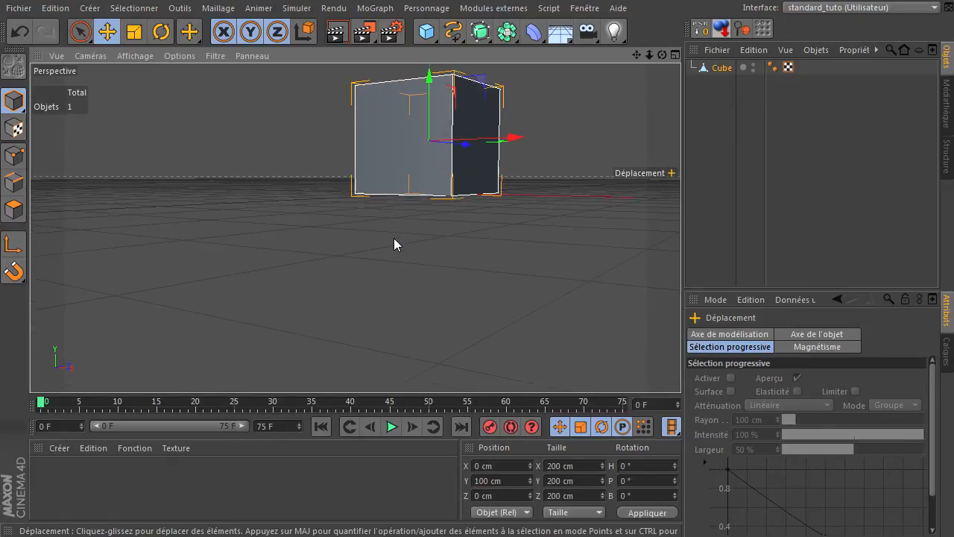
pyautogui.moveTo(633, 57); pyautogui.dragTo(624, 115)
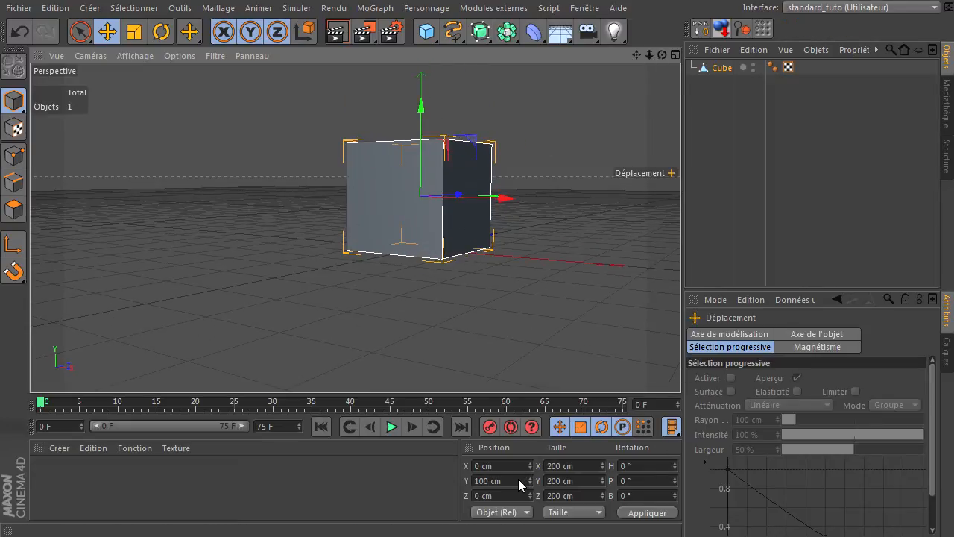
# Alternate Réinitialiser PSR and Drop To Floor on the cube, checking its position fields and finishing with a reset to the origin.
pyautogui.click(479, 481)
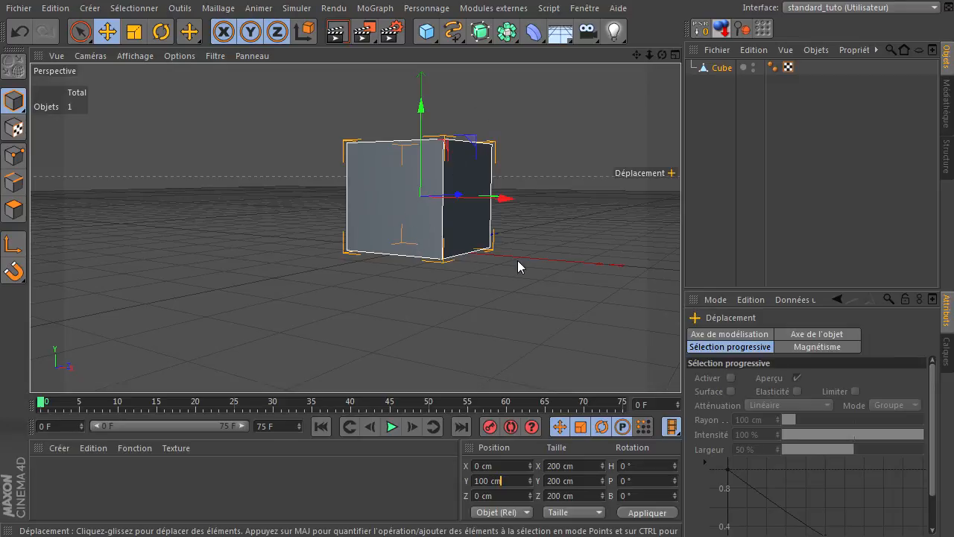
pyautogui.click(699, 35)
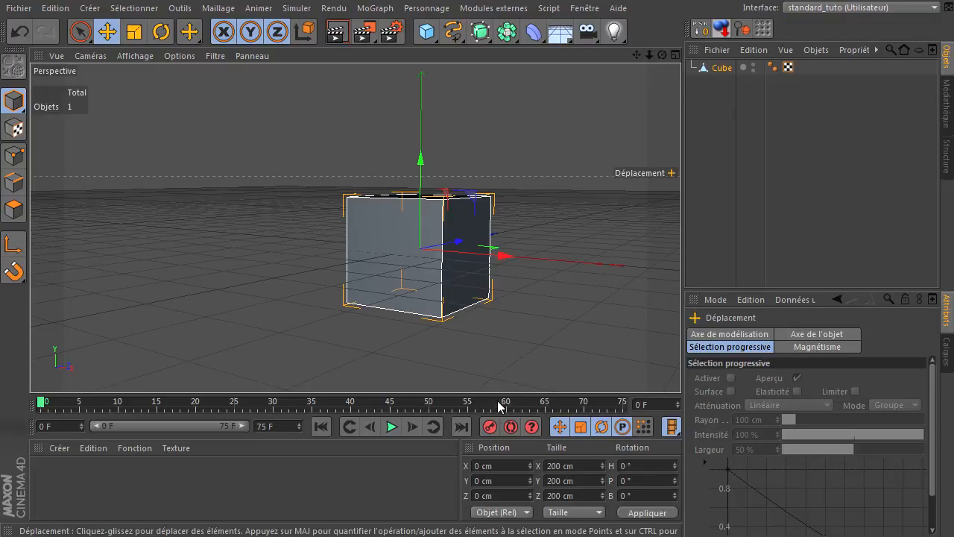
pyautogui.click(484, 465)
pyautogui.click(500, 495)
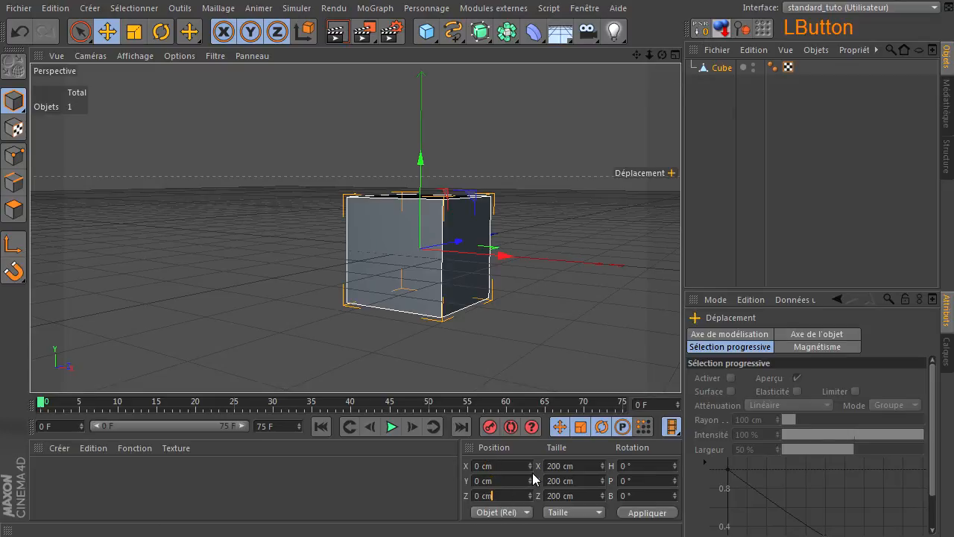
pyautogui.click(721, 30)
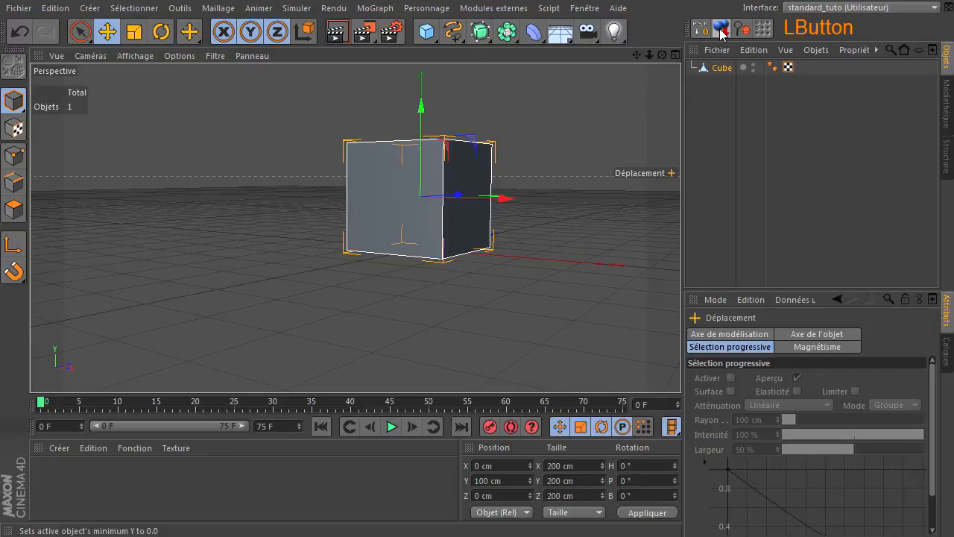
pyautogui.click(705, 31)
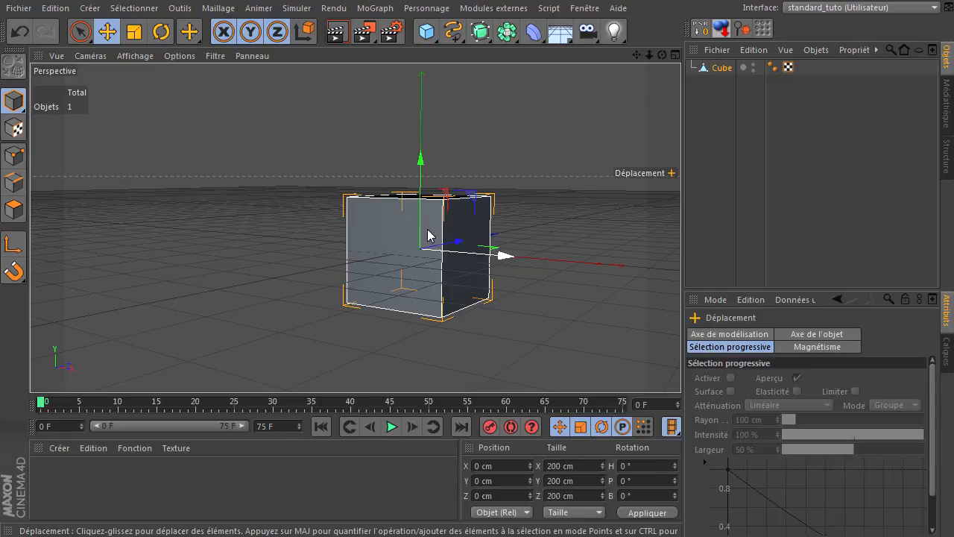
# Add a Neutre object and move it away from the cube to about Y 179 cm and Z -583 cm.
pyautogui.moveTo(419, 36); pyautogui.dragTo(512, 49)
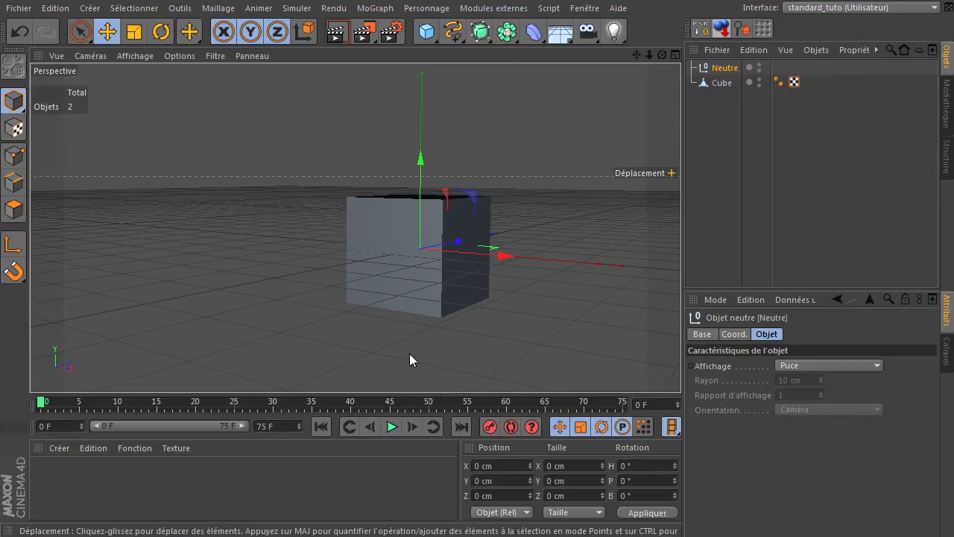
pyautogui.click(719, 68)
pyautogui.moveTo(458, 242); pyautogui.dragTo(218, 255)
pyautogui.moveTo(157, 212); pyautogui.dragTo(193, 80)
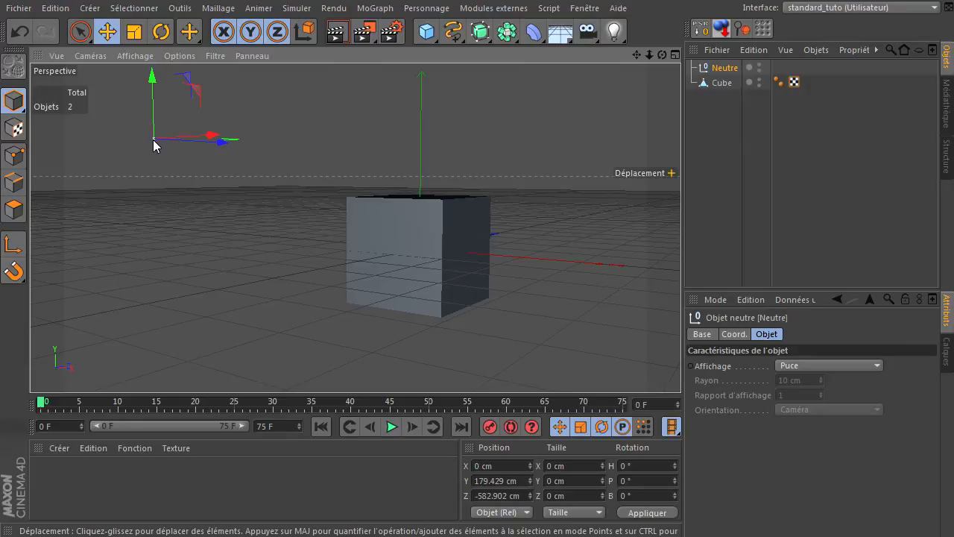
# Make the cube a child of Neutre and reset its PSR so that it aligns with its parent.
pyautogui.moveTo(714, 88); pyautogui.dragTo(735, 75)
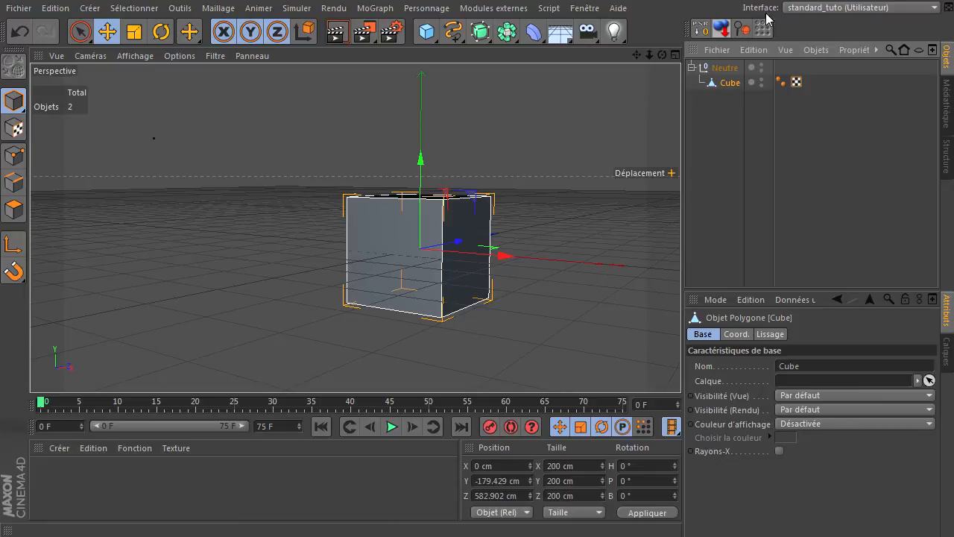
pyautogui.click(701, 30)
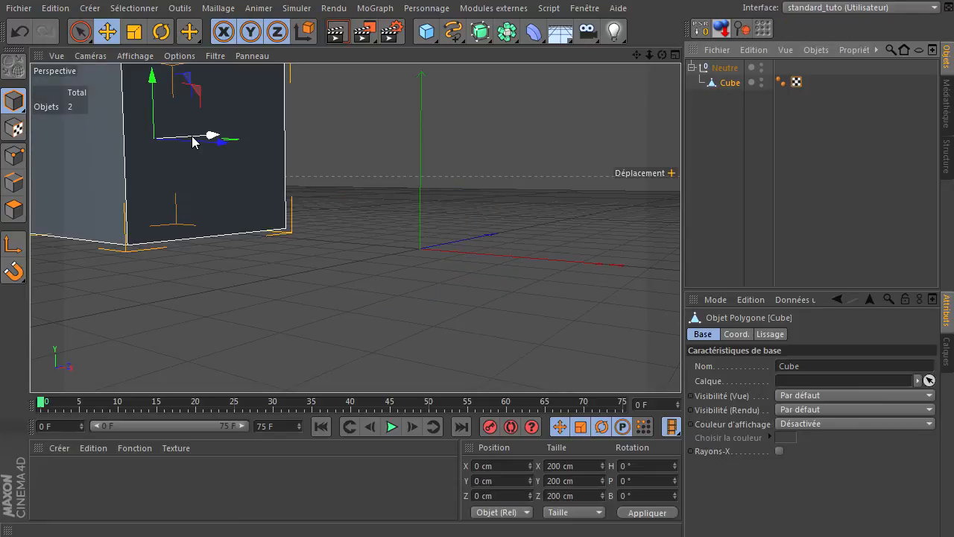
pyautogui.scroll(-3, 354, 220)
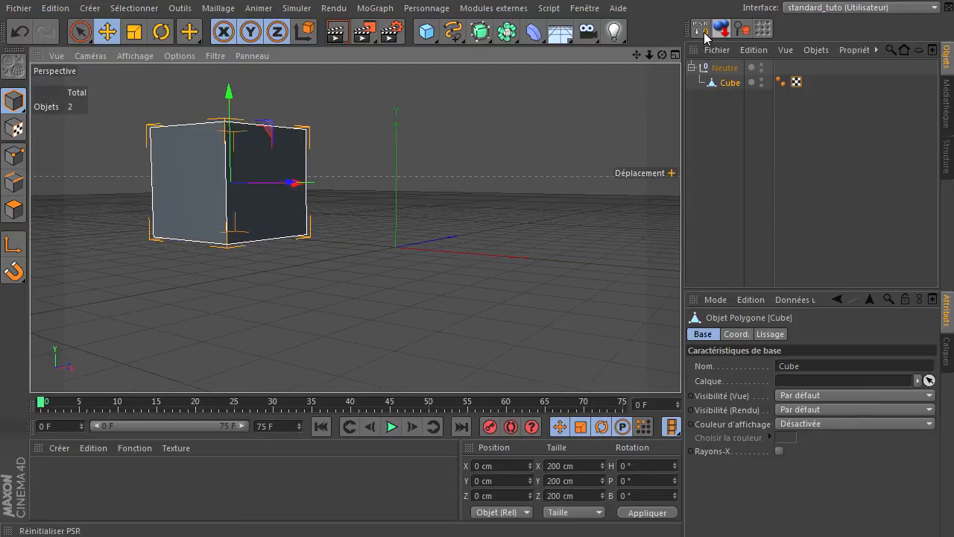
pyautogui.moveTo(661, 55); pyautogui.dragTo(680, 356)
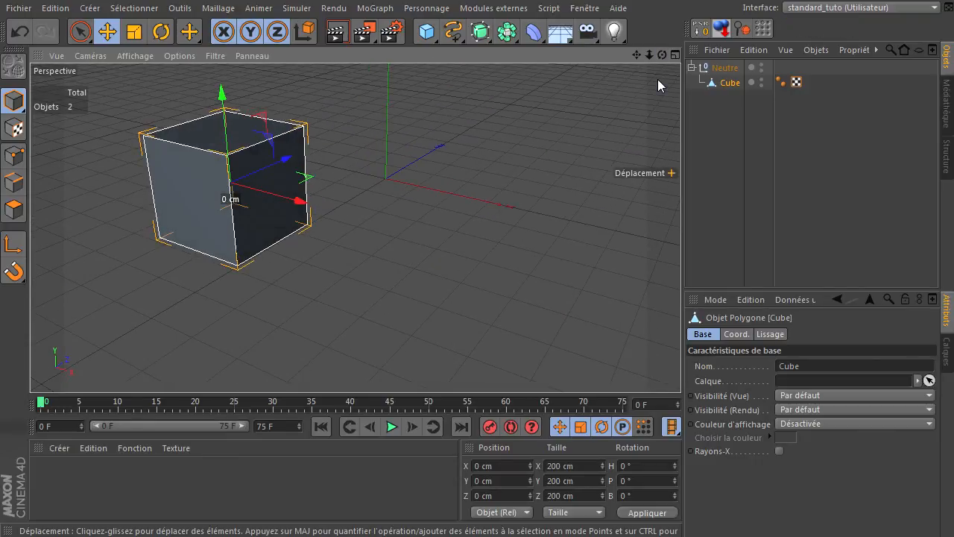
# Delete the Neutre object together with its child cube.
pyautogui.click(727, 68)
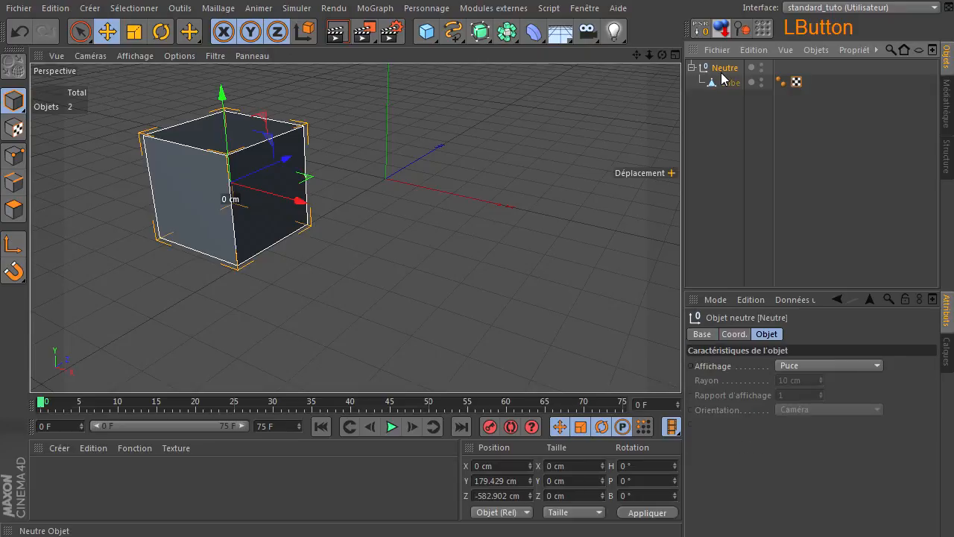
pyautogui.press('Delete')
pyautogui.click(720, 102)
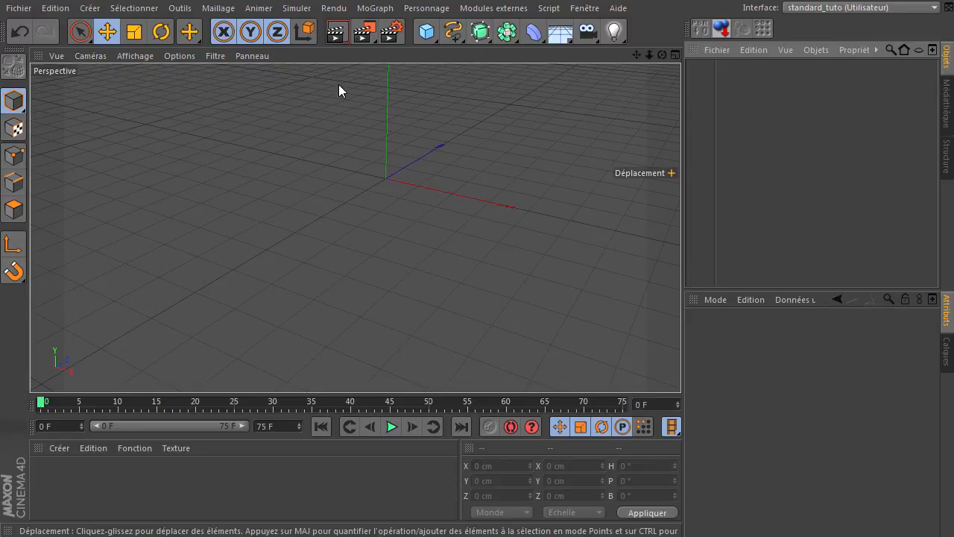
# Add ten parametric cubes to the empty scene.
pyautogui.click(427, 33)
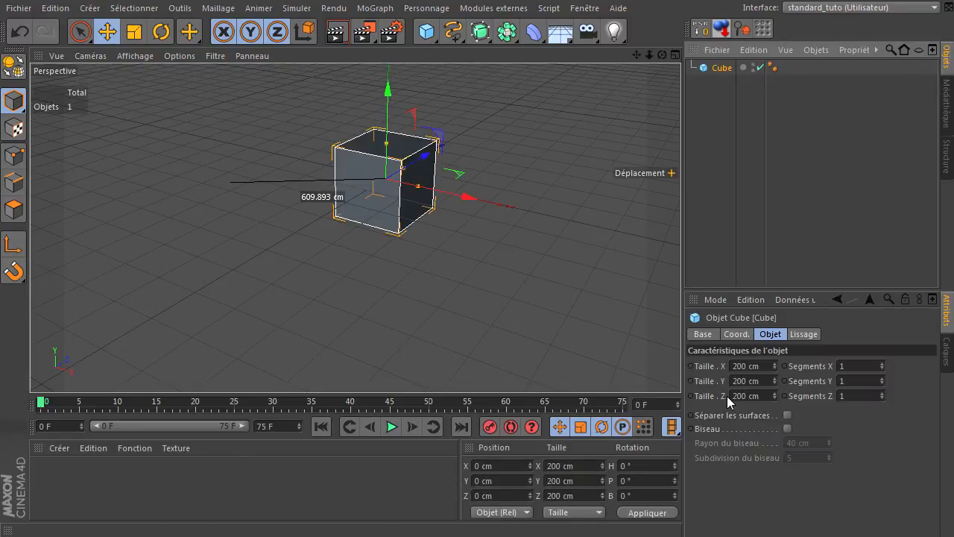
pyautogui.doubleClick(431, 34)
pyautogui.doubleClick(430, 34)
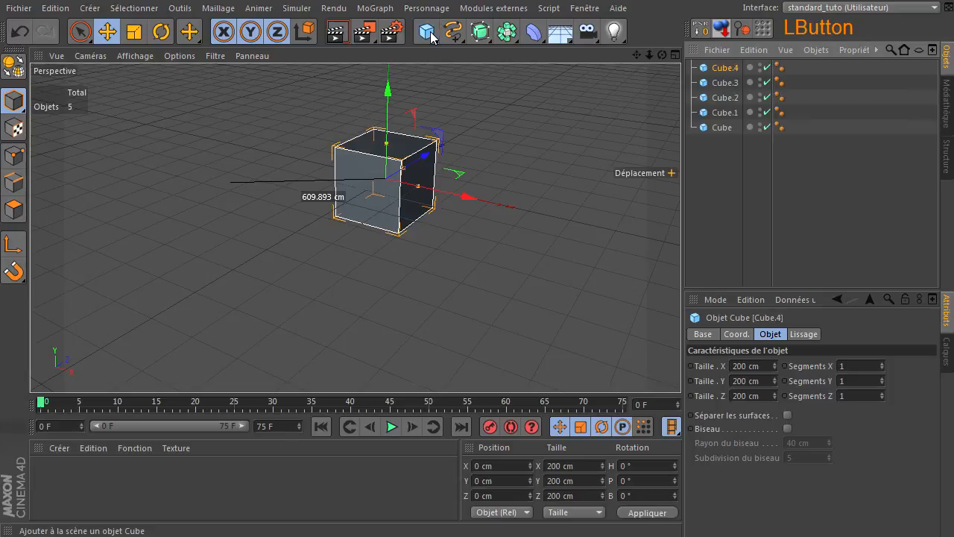
pyautogui.doubleClick(431, 34)
pyautogui.tripleClick(431, 35)
# Select all ten cubes and set their X, Y and Z sizes to 100 cm.
pyautogui.moveTo(704, 229); pyautogui.dragTo(766, 65)
pyautogui.click(745, 366)
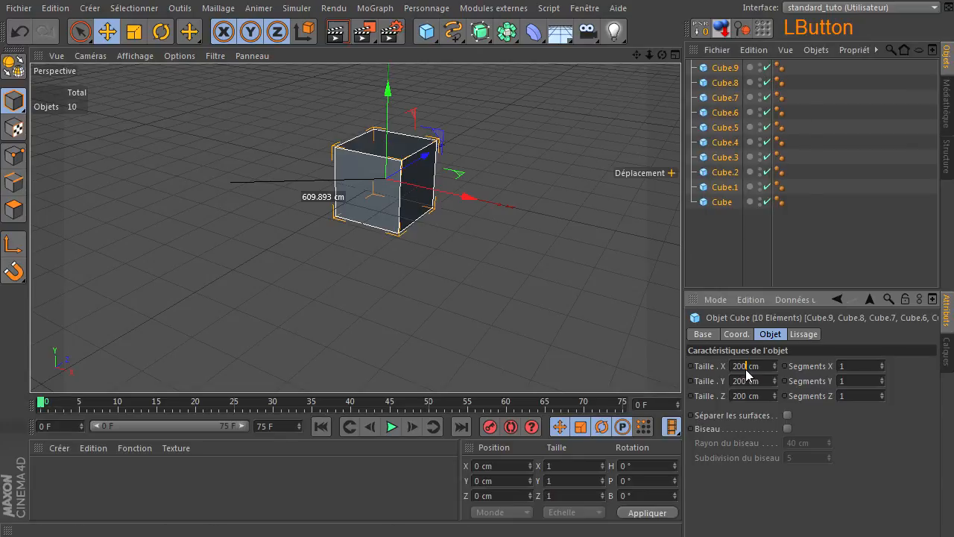
pyautogui.write('100')
pyautogui.click(749, 382)
pyautogui.write('10')
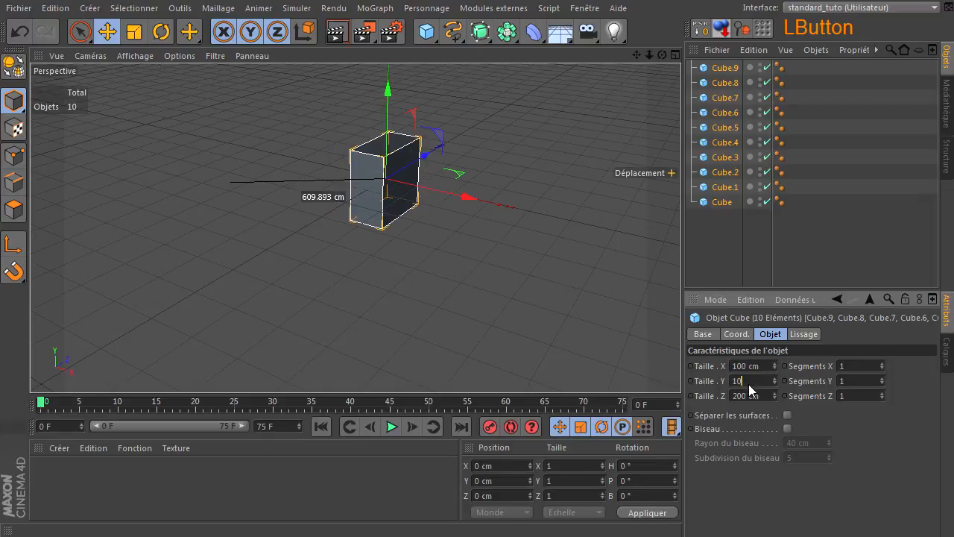
pyautogui.write('0')
pyautogui.click(747, 396)
pyautogui.write('100')
pyautogui.click(723, 511)
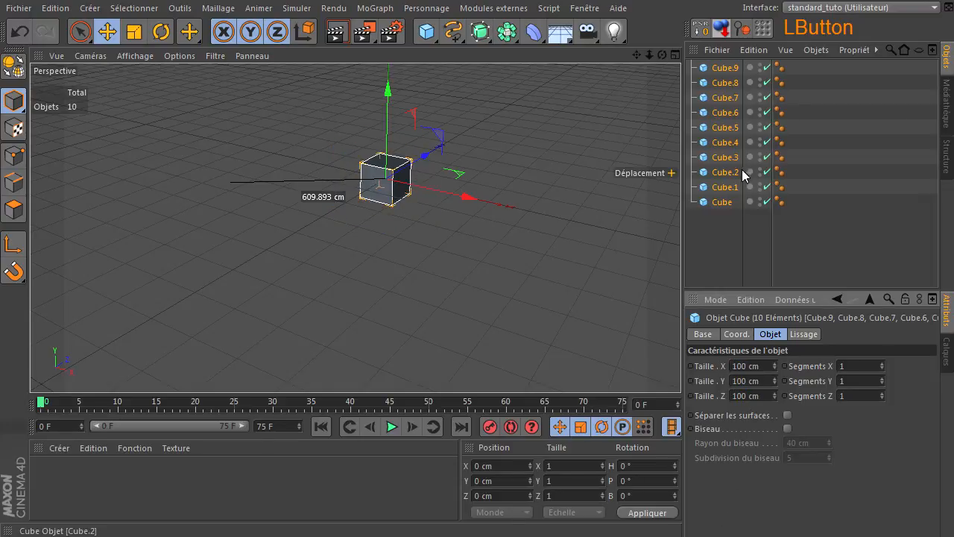
# Move Cube.9, Cube.8 and Cube.7 one by one from the origin to separate places around the stack.
pyautogui.click(734, 227)
pyautogui.click(725, 68)
pyautogui.moveTo(451, 174); pyautogui.dragTo(547, 162)
pyautogui.click(724, 83)
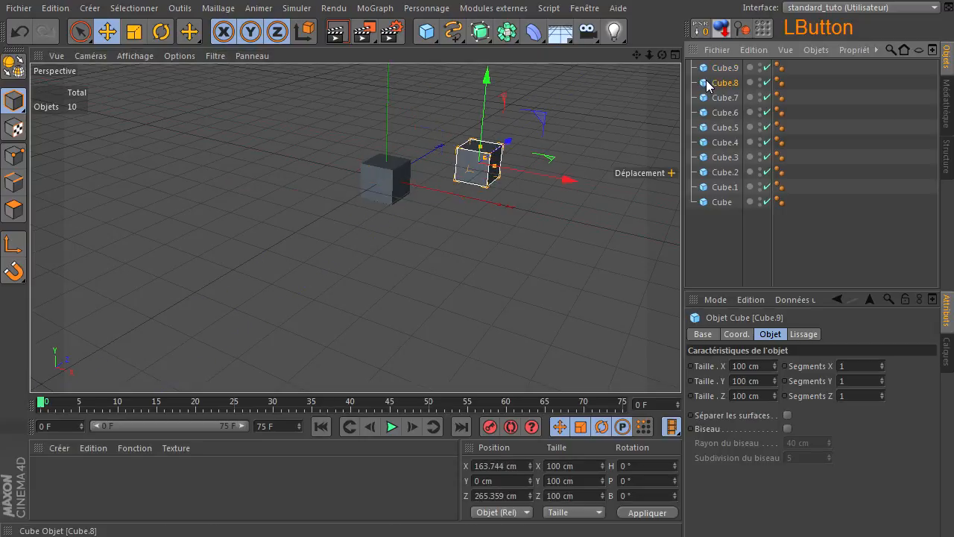
pyautogui.moveTo(456, 184); pyautogui.dragTo(432, 141)
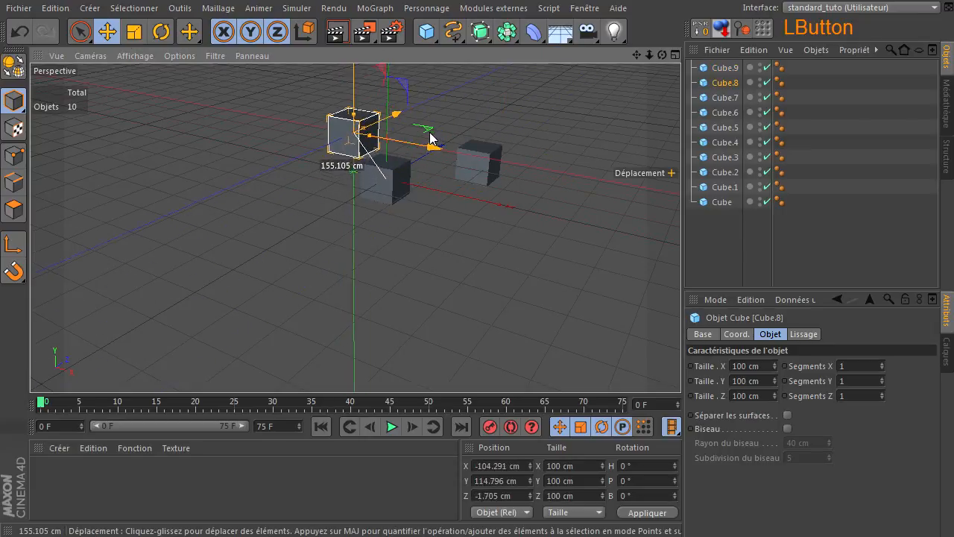
pyautogui.click(725, 98)
pyautogui.moveTo(406, 188); pyautogui.dragTo(312, 205)
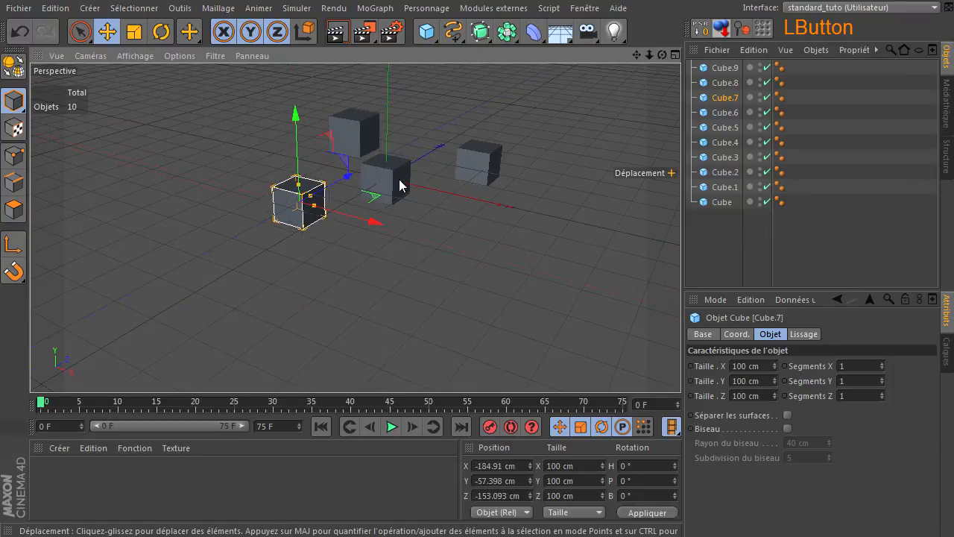
# Spread Cube.6, Cube.5, Cube.4 and Cube.3 freely around the remaining stack at the origin.
pyautogui.click(705, 115)
pyautogui.moveTo(395, 183); pyautogui.dragTo(331, 154)
pyautogui.click(713, 127)
pyautogui.moveTo(370, 204); pyautogui.dragTo(411, 153)
pyautogui.moveTo(407, 197); pyautogui.dragTo(408, 234)
pyautogui.click(375, 188)
pyautogui.click(380, 183)
pyautogui.moveTo(380, 182); pyautogui.dragTo(332, 225)
# Separate the last three stacked cubes, placing Cube.1 at about X -56 cm and Z -38 cm, and clear the selection.
pyautogui.click(376, 182)
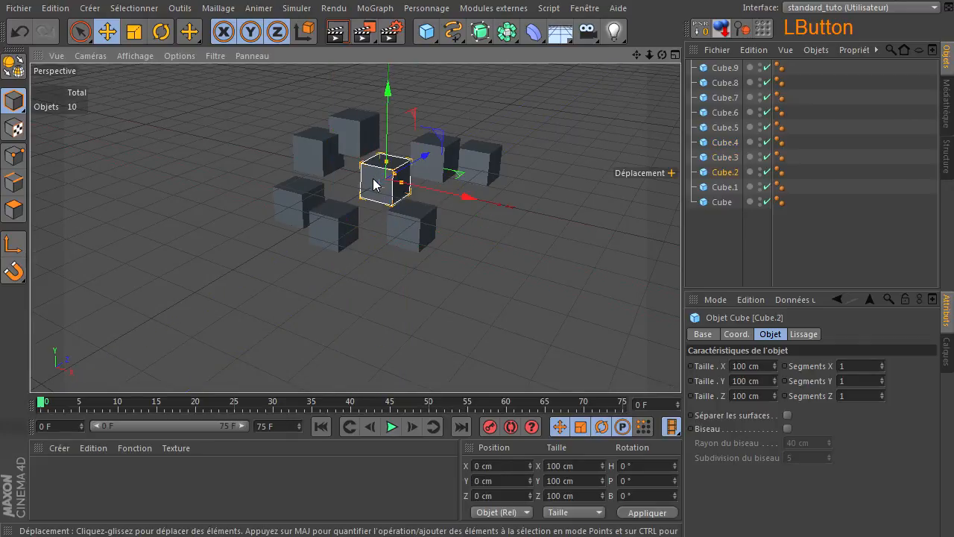
pyautogui.moveTo(373, 185); pyautogui.dragTo(395, 142)
pyautogui.click(384, 176)
pyautogui.moveTo(383, 176); pyautogui.dragTo(366, 248)
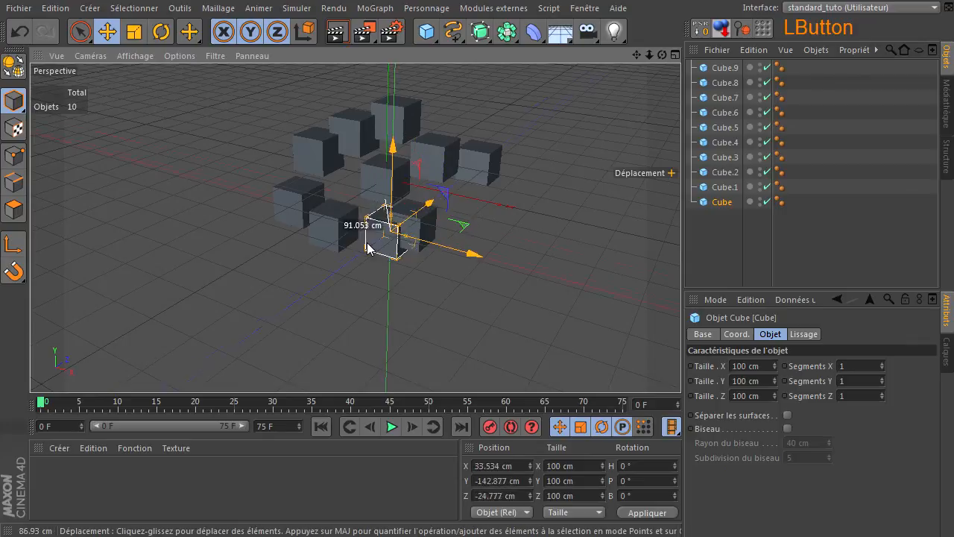
pyautogui.click(376, 183)
pyautogui.moveTo(376, 182)
pyautogui.mouseDown()
pyautogui.moveTo(330, 192)
pyautogui.moveTo(357, 177)
pyautogui.moveTo(358, 185)
pyautogui.mouseUp()
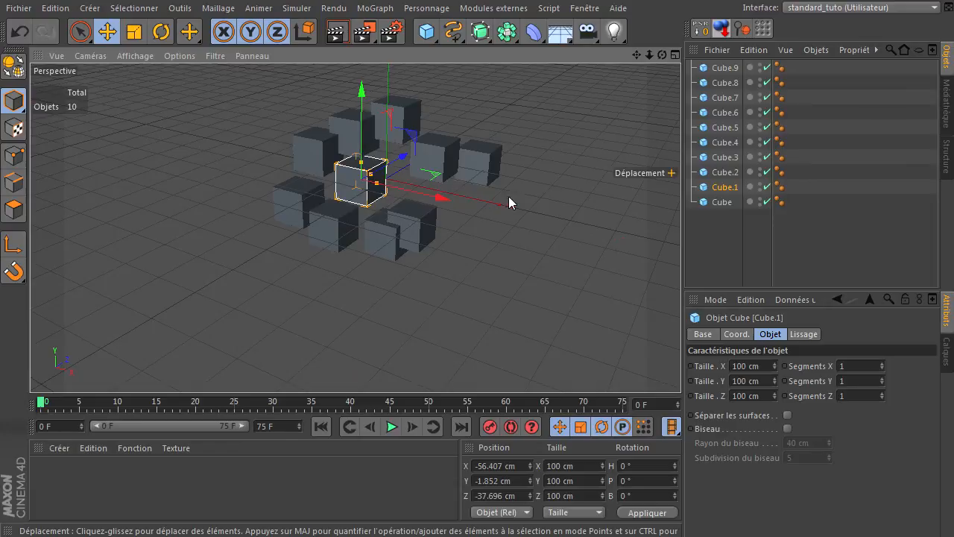
pyautogui.click(720, 202)
pyautogui.click(708, 238)
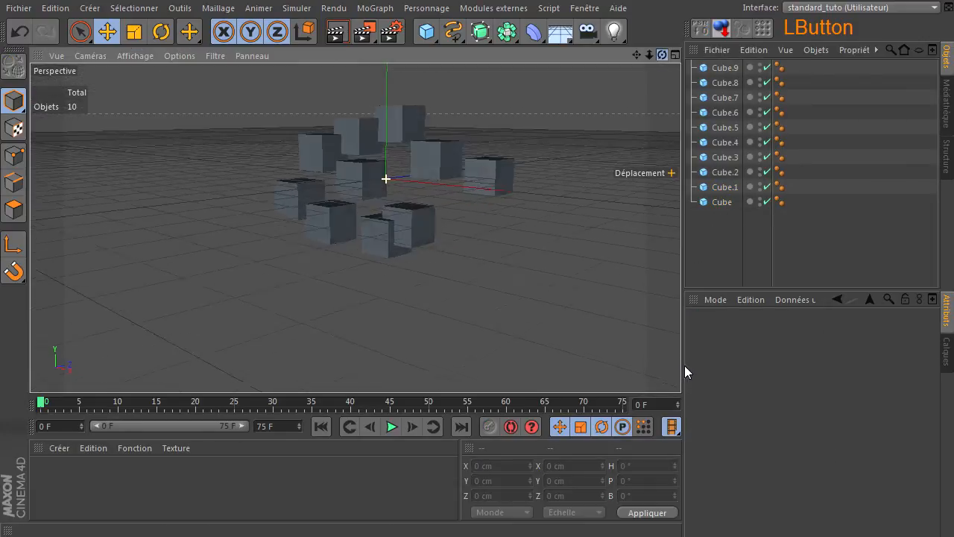
# Nest the ten cubes in a multi-level hierarchy under Cube.9 and collapse the whole tree.
pyautogui.moveTo(710, 83); pyautogui.dragTo(729, 68)
pyautogui.moveTo(728, 127); pyautogui.dragTo(734, 111)
pyautogui.moveTo(726, 157); pyautogui.dragTo(744, 123)
pyautogui.click(721, 173)
pyautogui.moveTo(721, 179); pyautogui.dragTo(733, 108)
pyautogui.moveTo(722, 196); pyautogui.dragTo(751, 190)
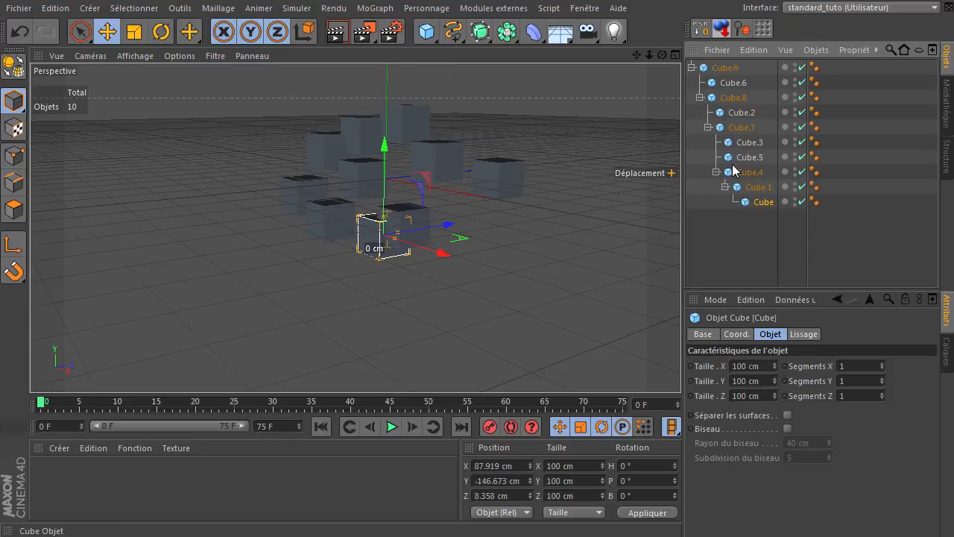
pyautogui.keyDown('ctrl'); pyautogui.click(688, 68); pyautogui.keyUp('ctrl')
# Display the scene in Ombrage de Gouraud (lignes), deselect everything and view the cubes from above.
pyautogui.click(134, 55)
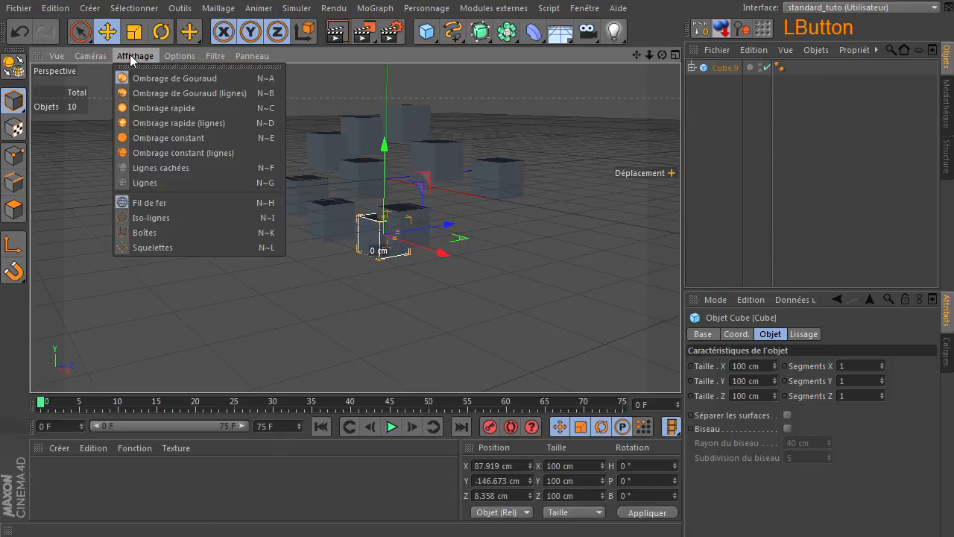
pyautogui.click(133, 93)
pyautogui.click(213, 214)
pyautogui.moveTo(636, 55); pyautogui.dragTo(680, 365)
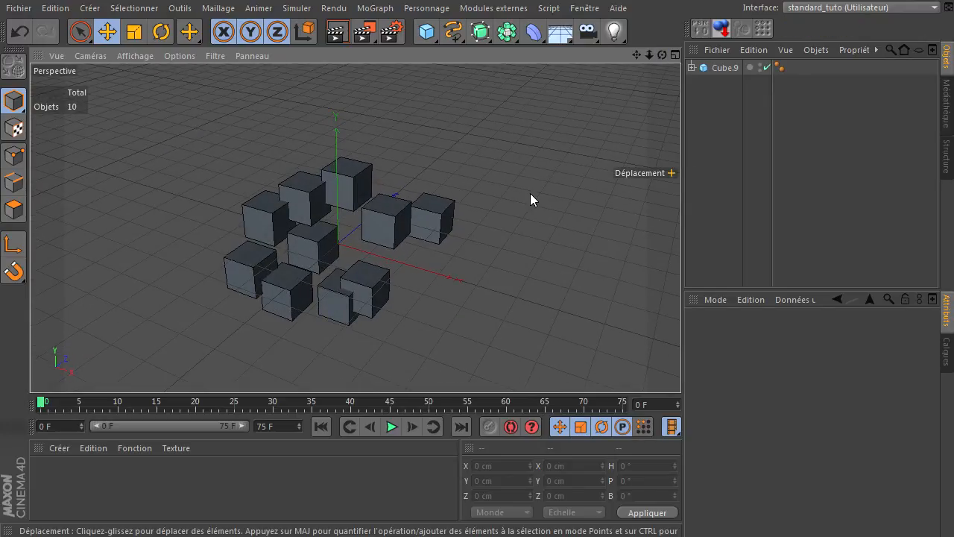
# Select the middle cube in the viewport and expand the Cube.9 hierarchy level by level to locate it.
pyautogui.click(330, 239)
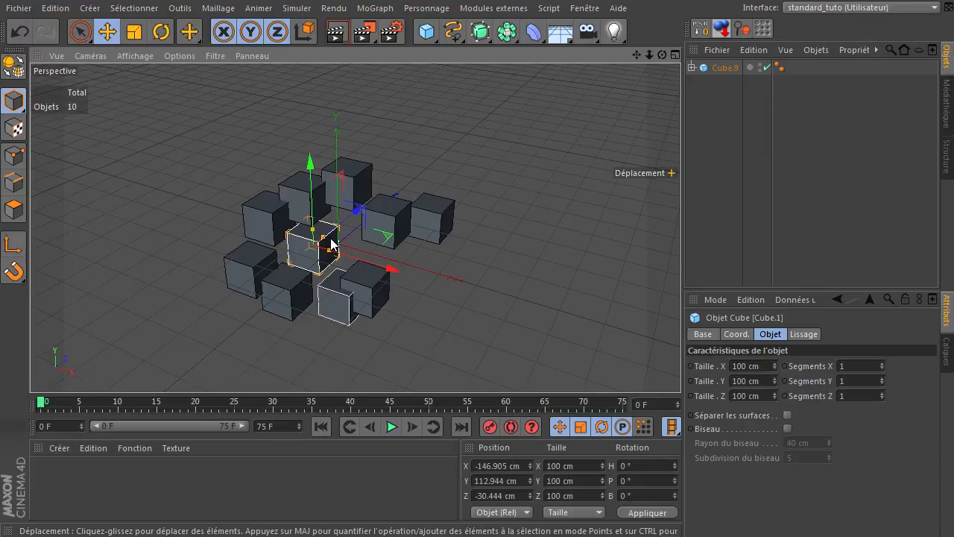
pyautogui.click(691, 67)
pyautogui.click(695, 105)
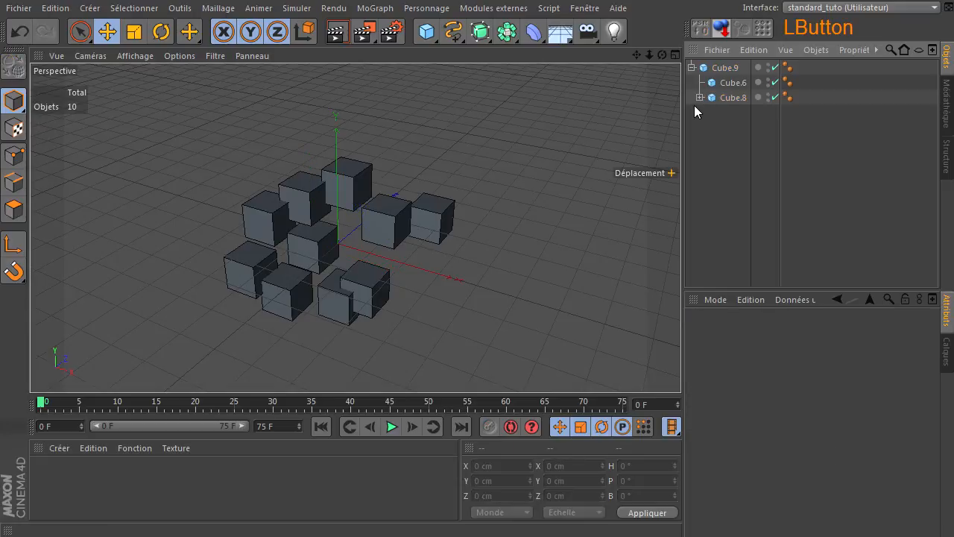
pyautogui.click(316, 246)
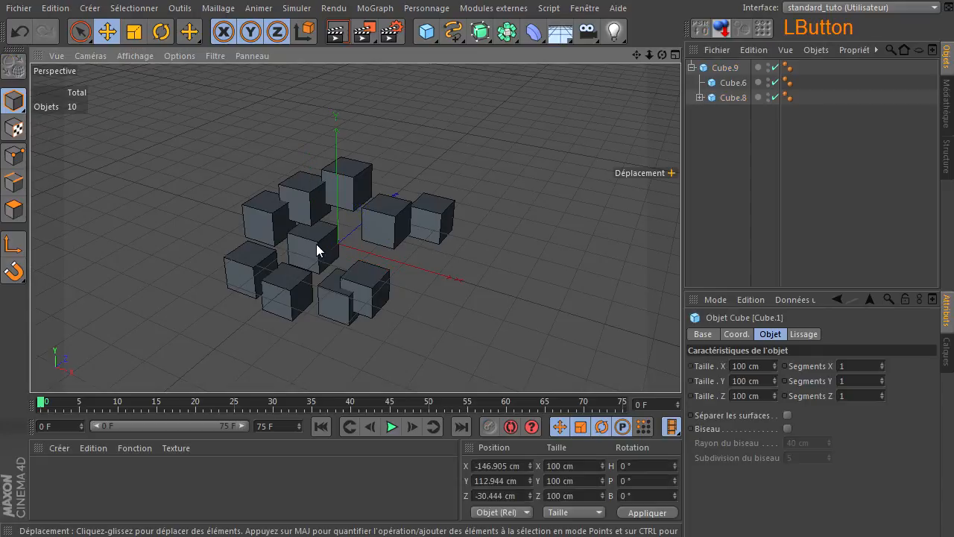
pyautogui.click(700, 97)
pyautogui.click(707, 127)
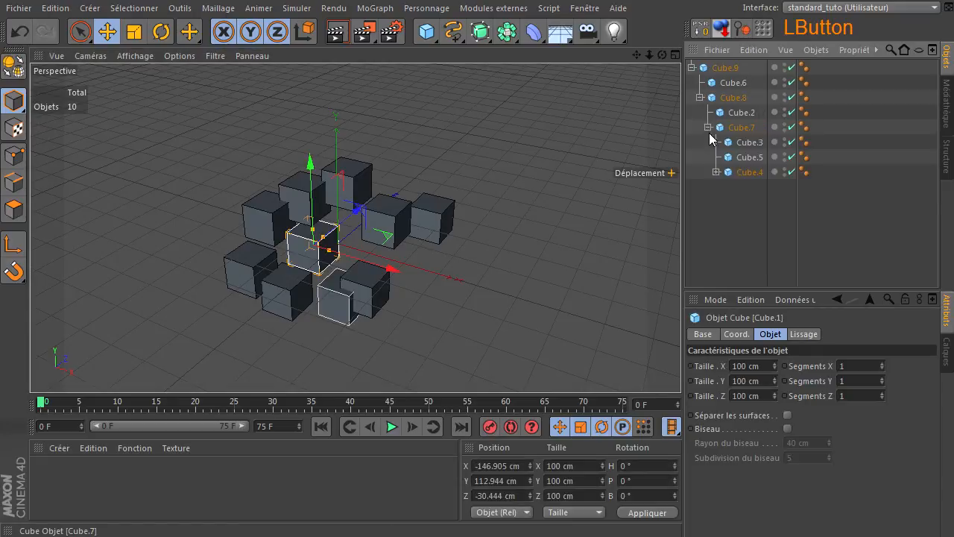
pyautogui.click(716, 172)
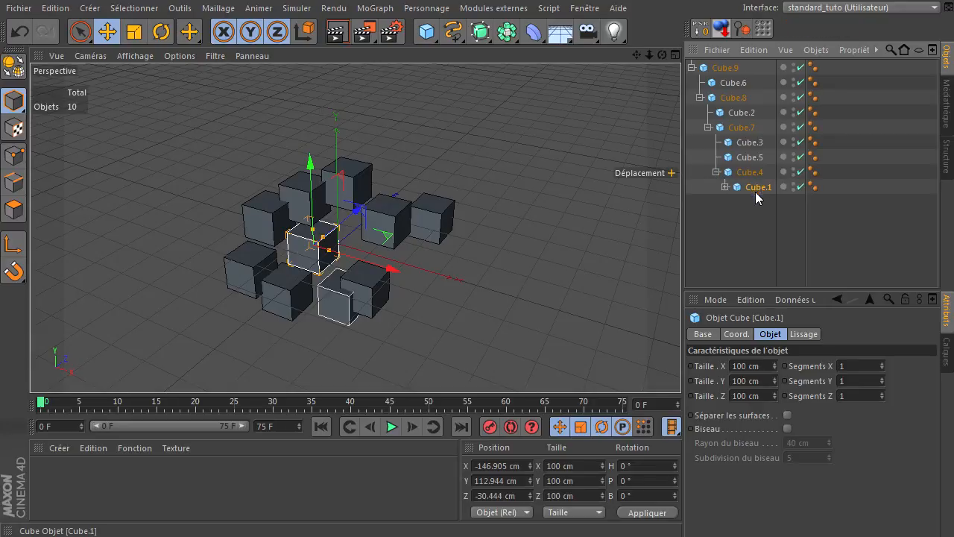
# Collapse every level of the hierarchy back to Cube.9, keeping the middle cube selected.
pyautogui.click(716, 172)
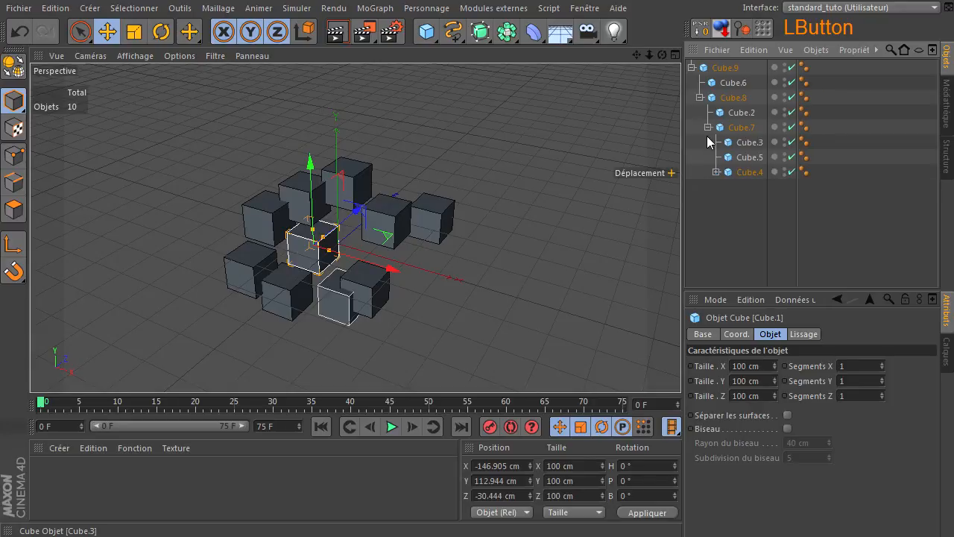
pyautogui.click(708, 128)
pyautogui.click(699, 97)
pyautogui.click(692, 67)
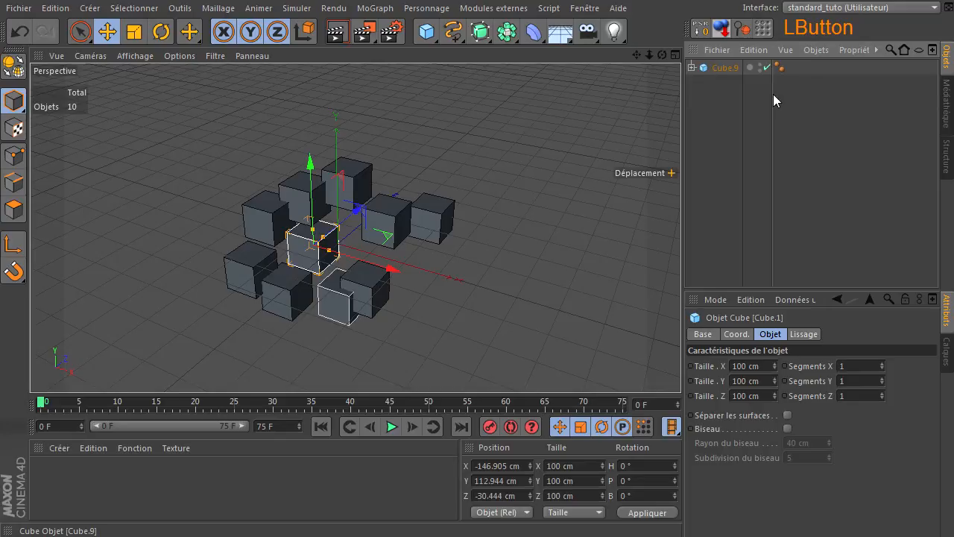
# Expand every level of the Cube.9 hierarchy at once and collapse it completely again.
pyautogui.press('ctrl')
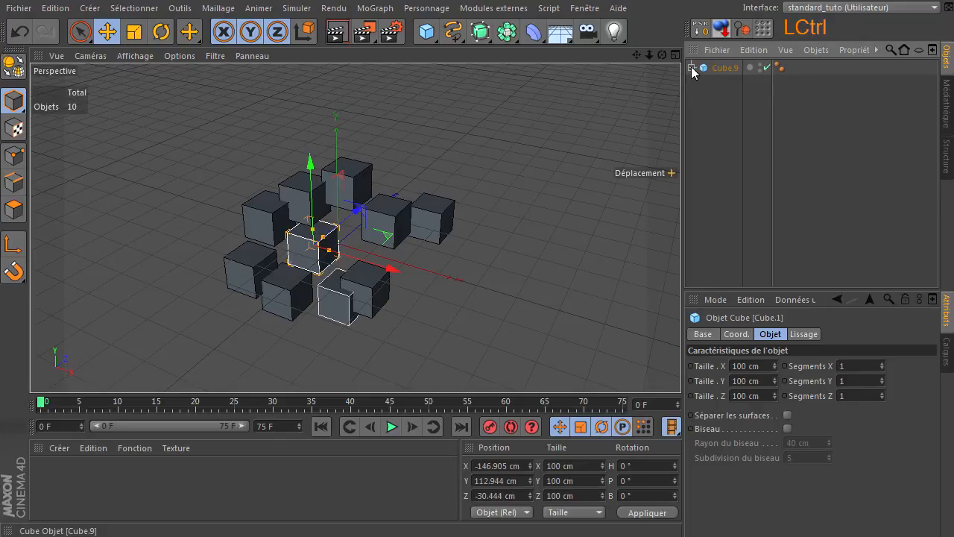
pyautogui.keyDown('ctrl'); pyautogui.click(691, 67); pyautogui.keyUp('ctrl')
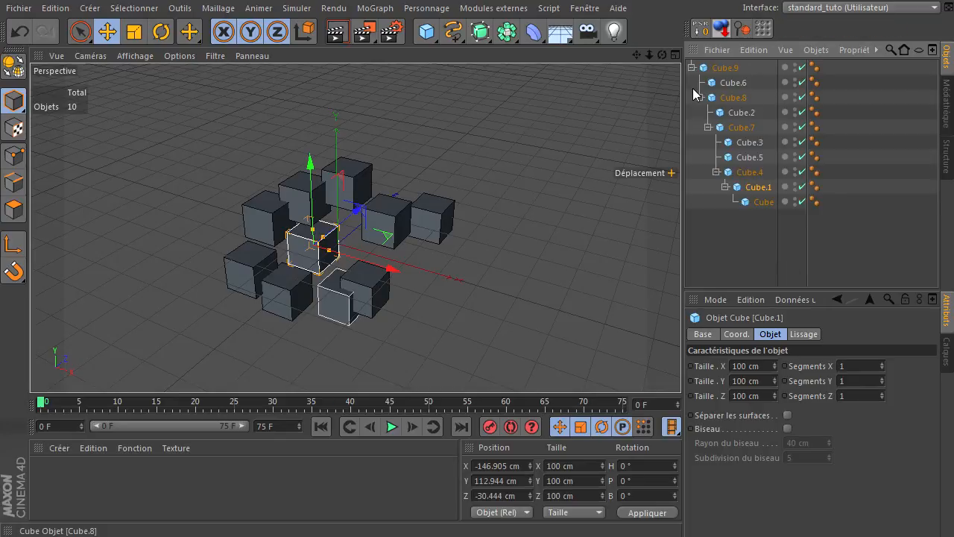
pyautogui.keyDown('ctrl'); pyautogui.click(692, 67); pyautogui.keyUp('ctrl')
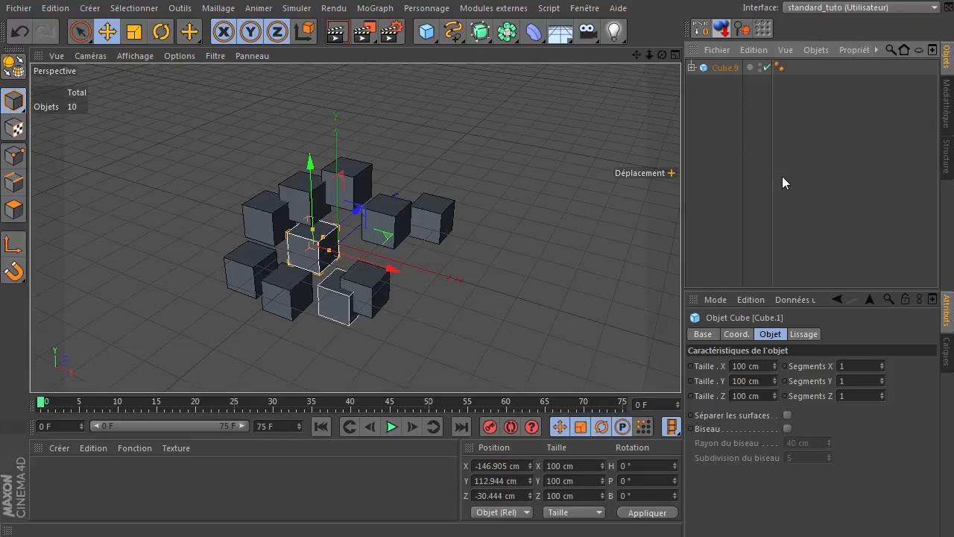
# Select the middle cube in the viewport, reveal it with Accéder au premier objet actif, and collapse the whole hierarchy again.
pyautogui.click(384, 221)
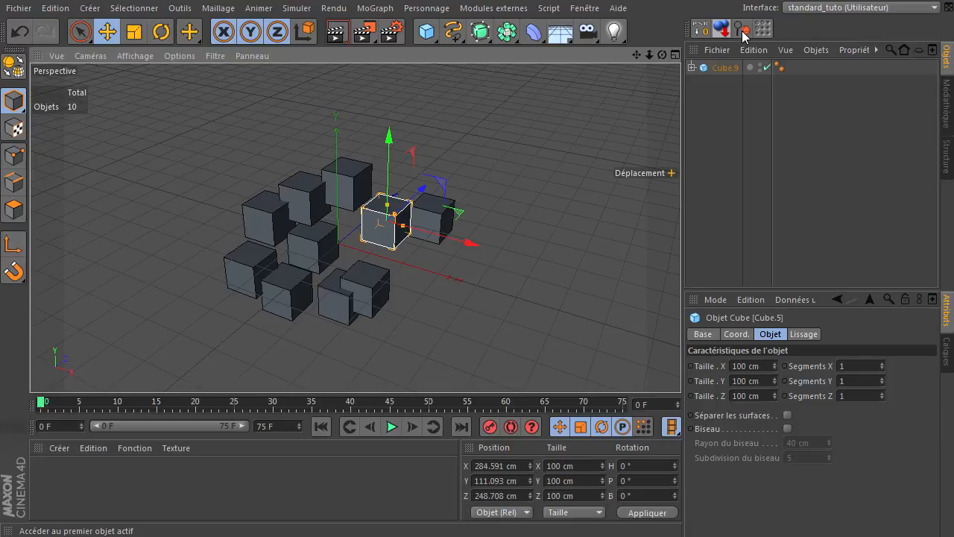
pyautogui.click(330, 238)
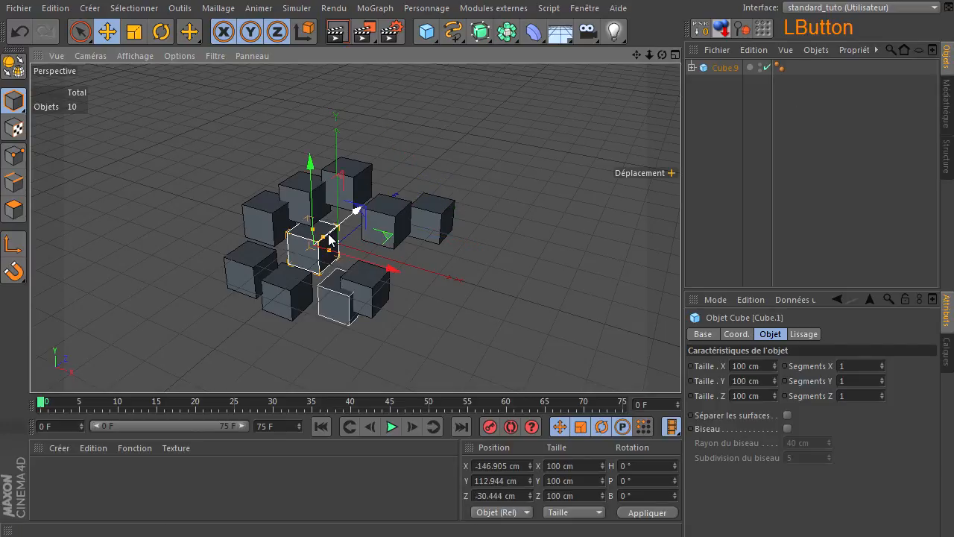
pyautogui.click(743, 30)
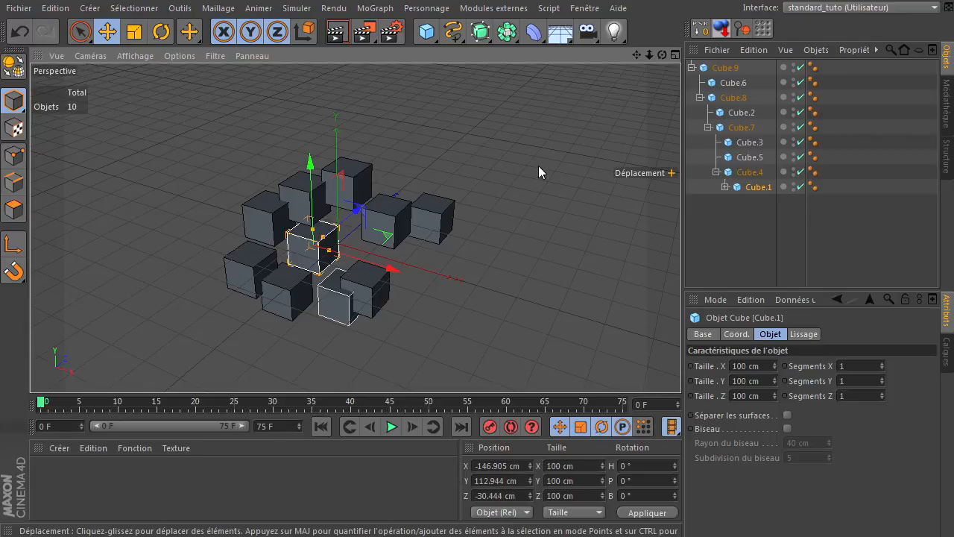
pyautogui.keyDown('ctrl'); pyautogui.click(692, 67); pyautogui.keyUp('ctrl')
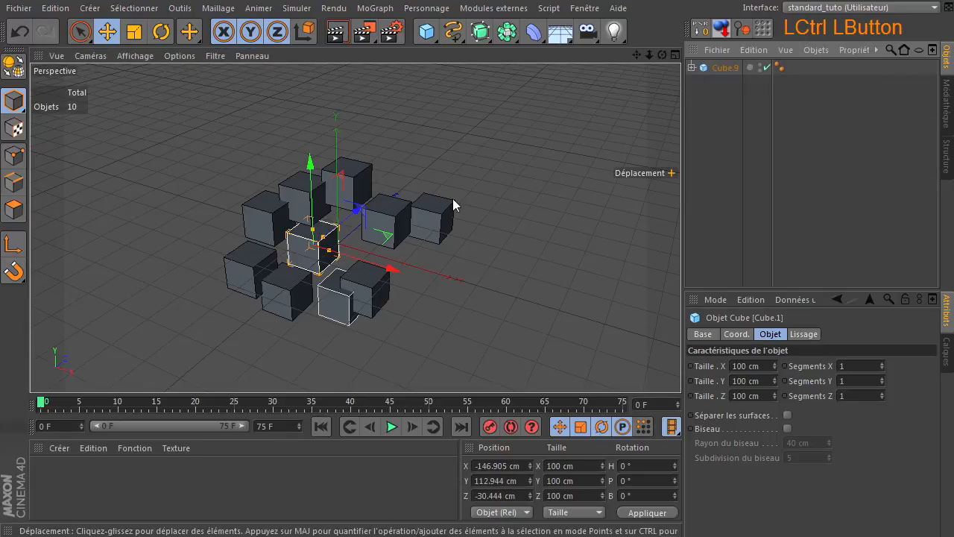
# Locate Cube.6 in the hierarchy from the viewport, collapse the tree, and reveal Cube.4 with Accéder au premier objet actif.
pyautogui.click(267, 229)
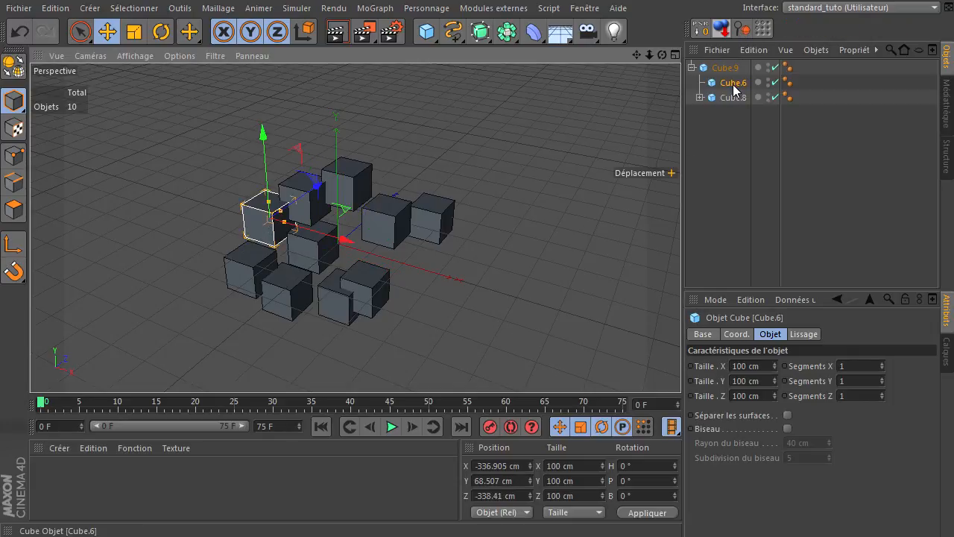
pyautogui.keyDown('ctrl'); pyautogui.click(692, 67); pyautogui.keyUp('ctrl')
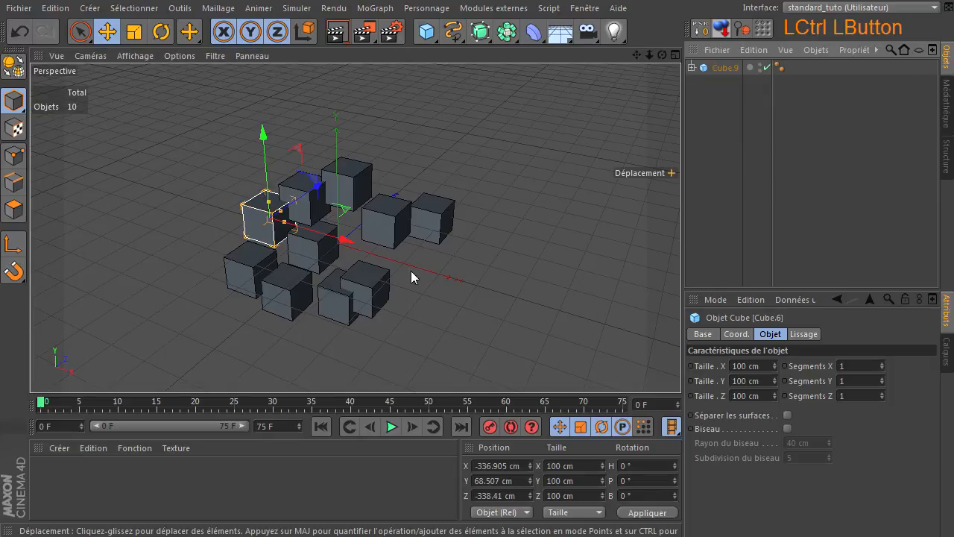
pyautogui.click(368, 285)
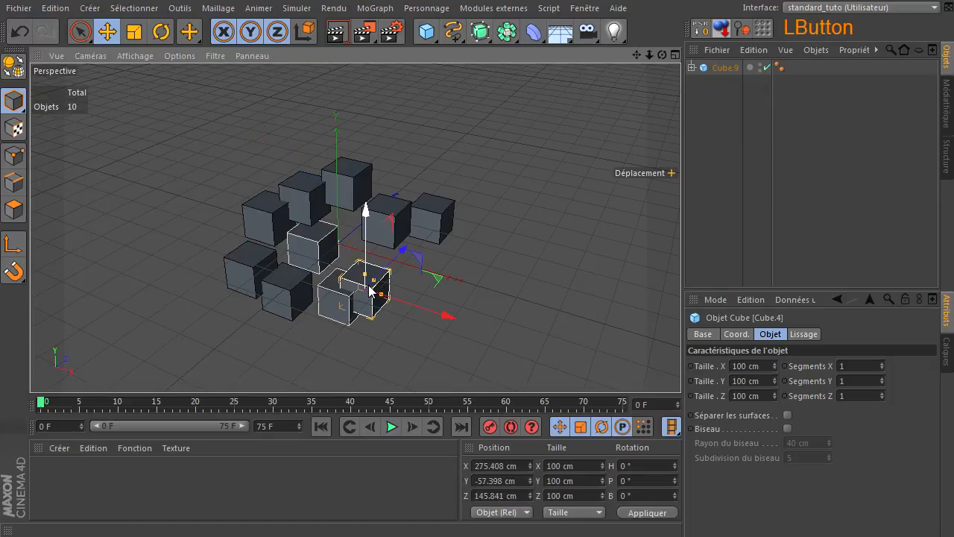
pyautogui.click(748, 34)
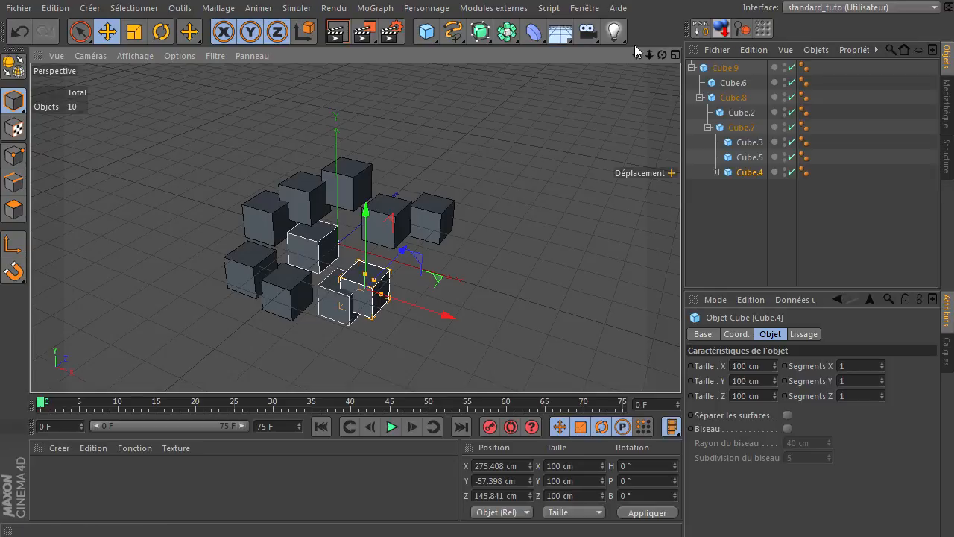
# Filter the customizable commands by "accé" and add Accéder au premier objet actif to the main command palette, beside the light.
pyautogui.click(634, 79)
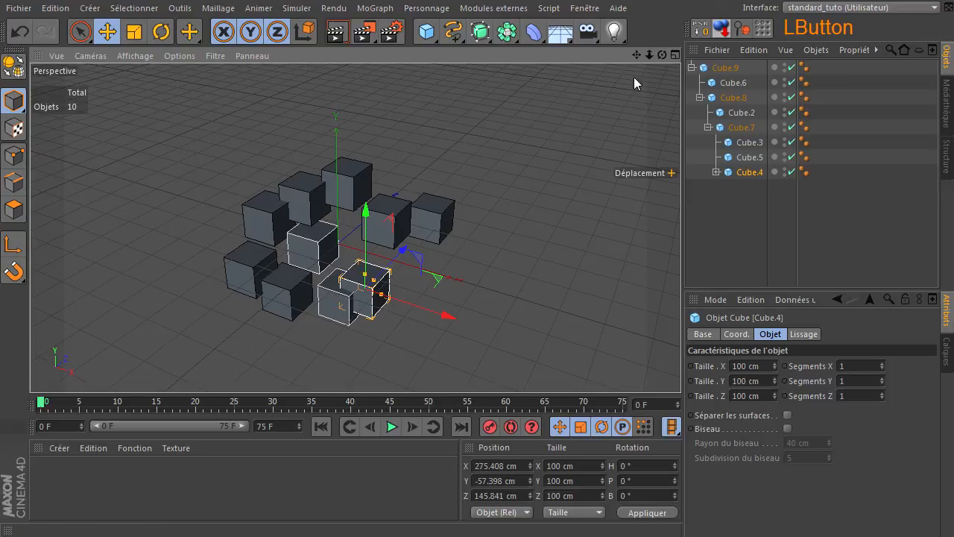
pyautogui.rightClick(635, 33)
pyautogui.click(669, 323)
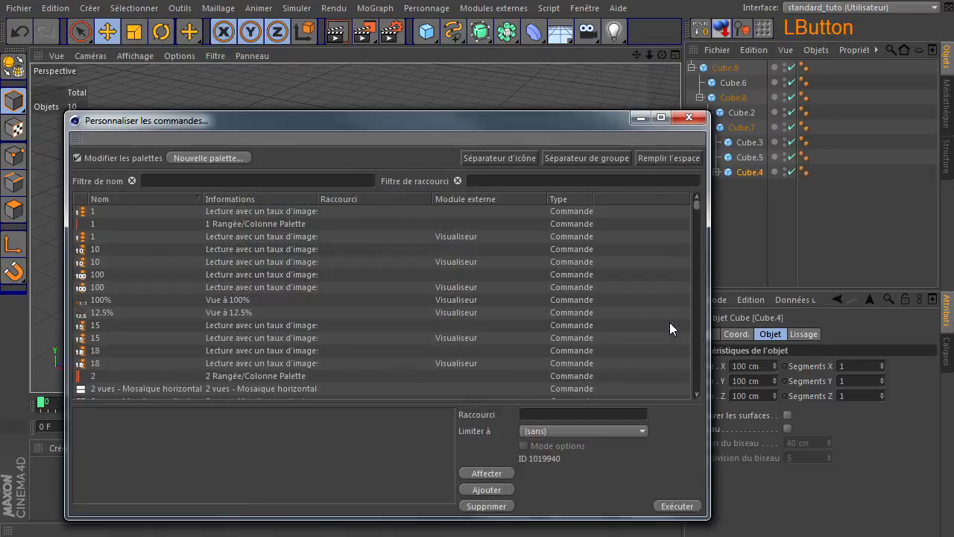
pyautogui.write('accé')
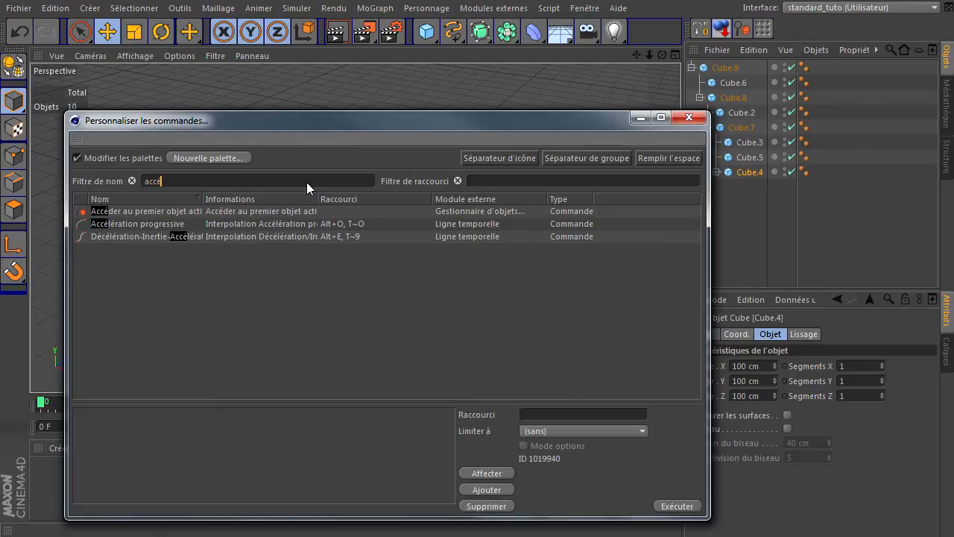
pyautogui.click(156, 213)
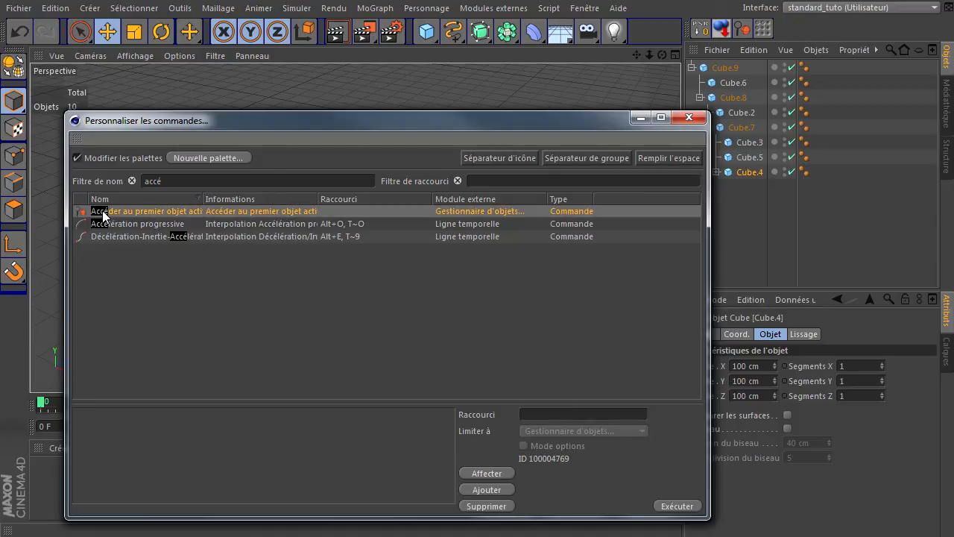
pyautogui.moveTo(102, 213); pyautogui.dragTo(569, 135)
pyautogui.moveTo(649, 47); pyautogui.dragTo(639, 33)
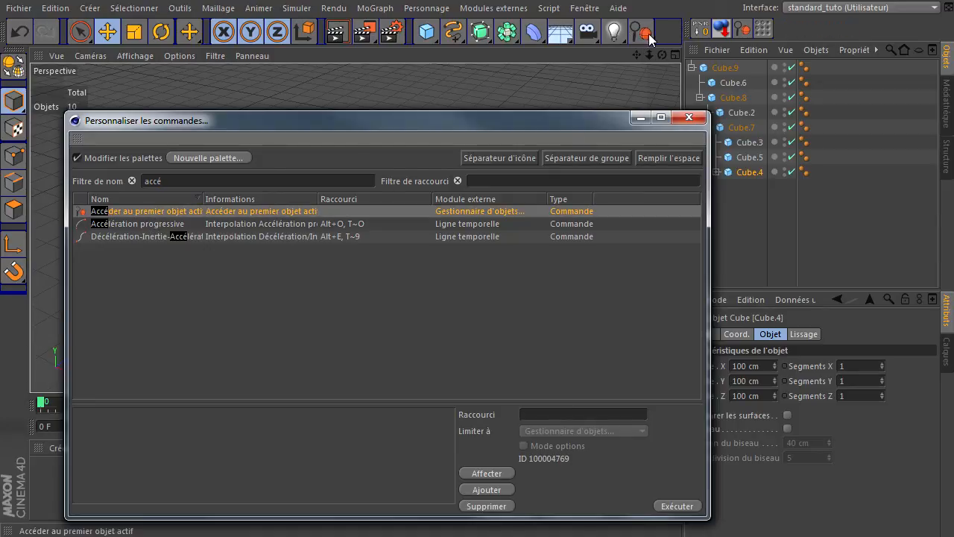
# Remove the added Accéder au premier objet actif command from the main palette and close the command customization window.
pyautogui.doubleClick(638, 31)
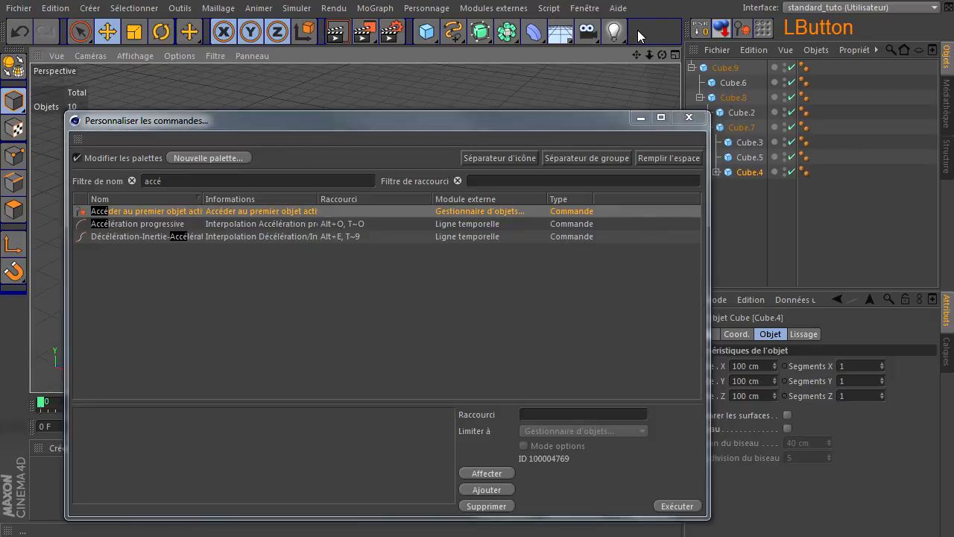
pyautogui.click(689, 117)
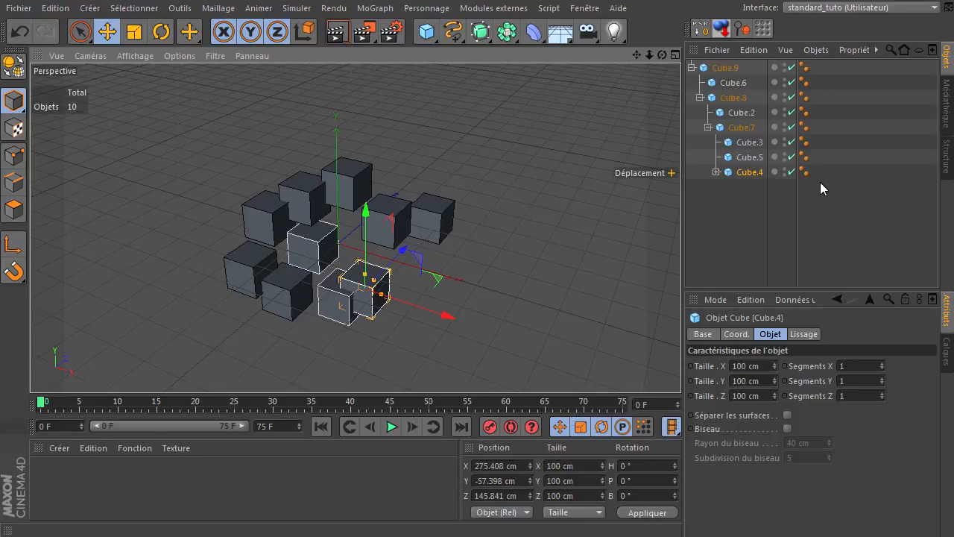
# Check the selection commands with nothing selected, and convert all visible cubes in the hierarchy to editable polygon objects.
pyautogui.click(743, 202)
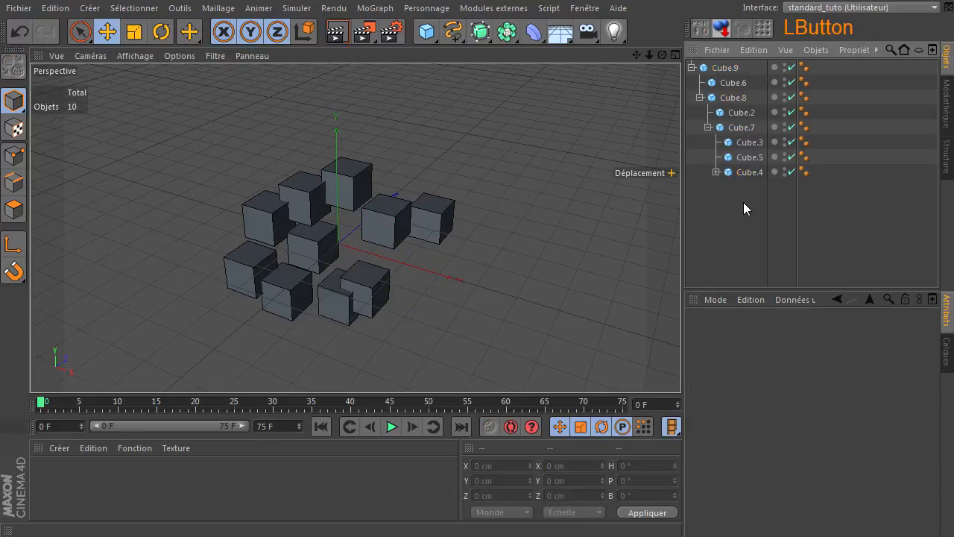
pyautogui.click(134, 8)
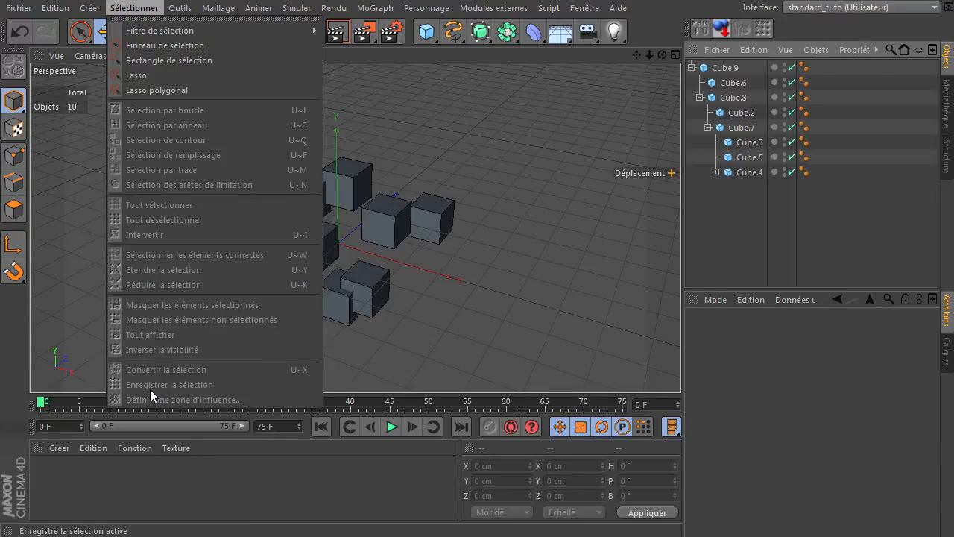
pyautogui.click(480, 289)
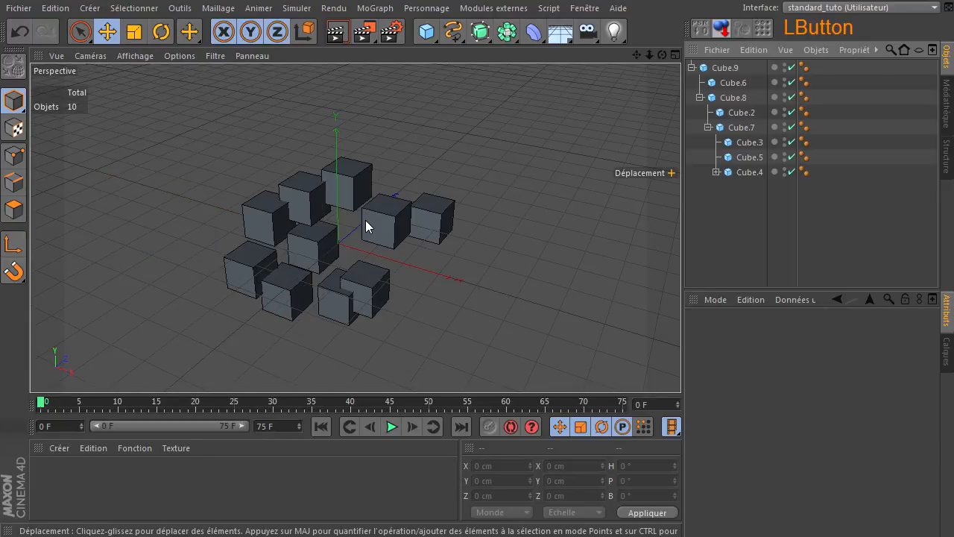
pyautogui.moveTo(718, 232); pyautogui.dragTo(758, 59)
pyautogui.click(12, 66)
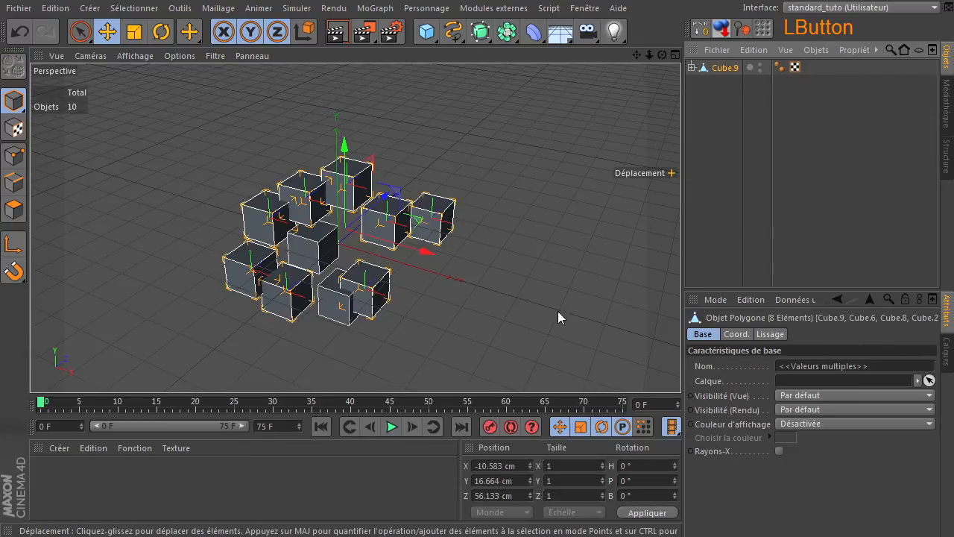
# Select the middle cube, switch to point mode and check whether Enregistrer la sélection is available.
pyautogui.click(301, 248)
pyautogui.click(14, 155)
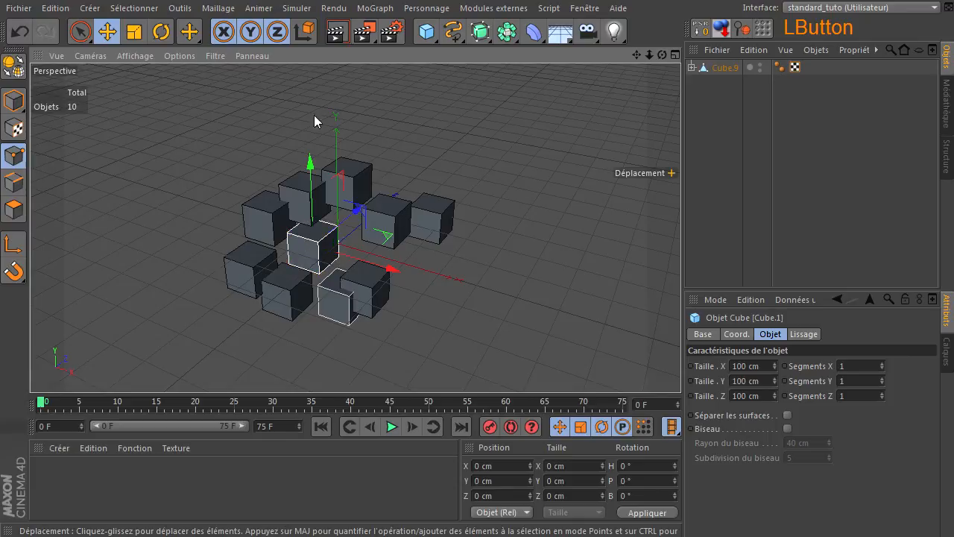
pyautogui.click(135, 8)
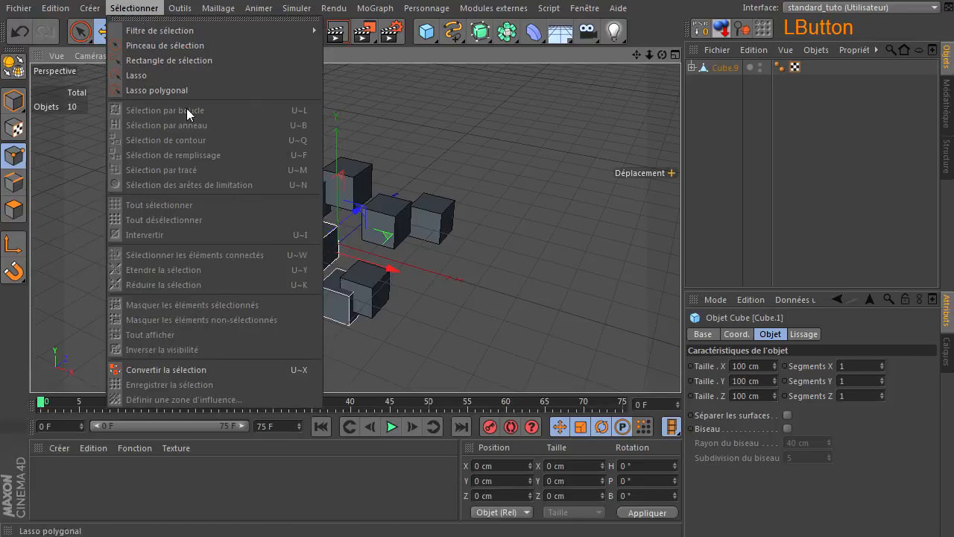
pyautogui.click(553, 166)
# Reveal the middle cube inside the Cube.9 hierarchy with Accéder au premier objet actif.
pyautogui.click(692, 67)
pyautogui.click(743, 32)
pyautogui.click(766, 188)
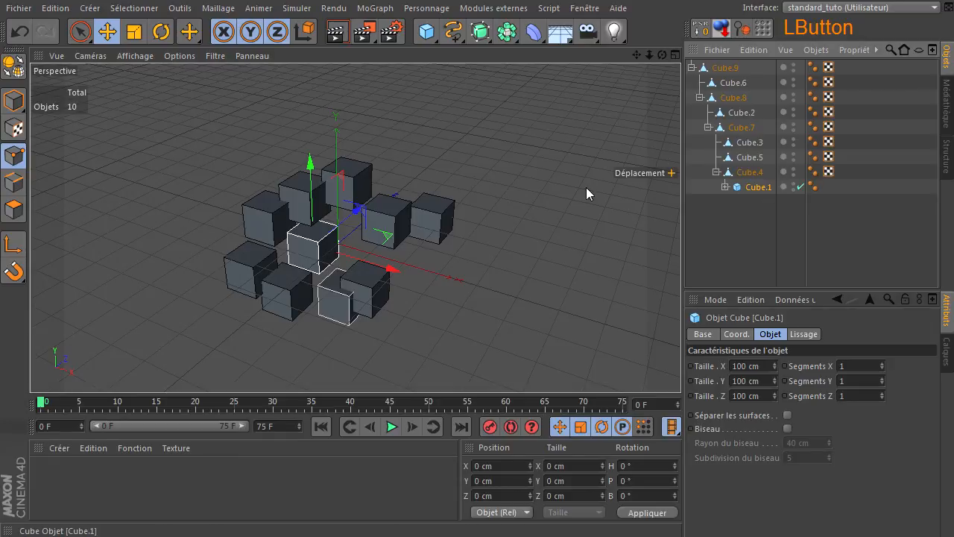
# In polygon mode, select Cube.5, Cube.4 and Cube.1 together and make Cube.1 editable.
pyautogui.click(13, 209)
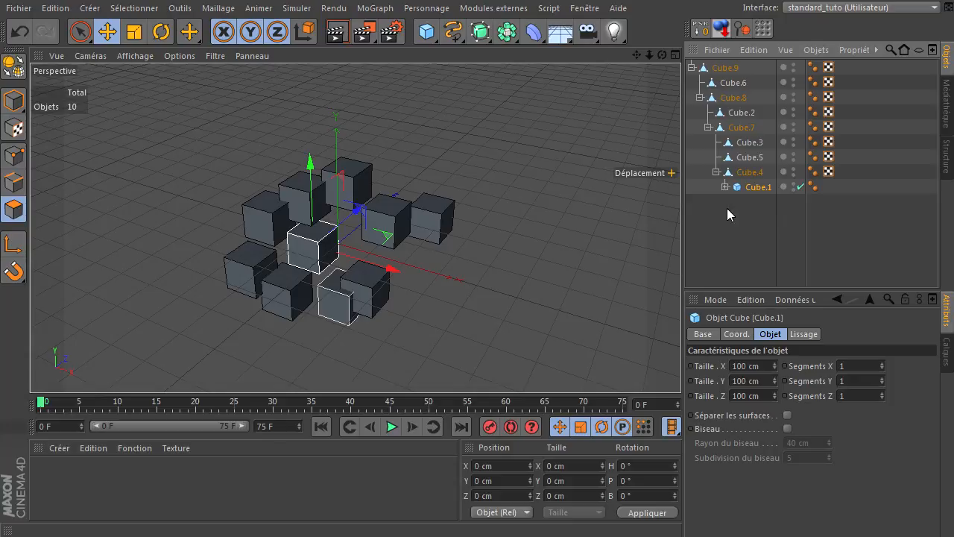
pyautogui.moveTo(724, 233); pyautogui.dragTo(783, 156)
pyautogui.click(19, 75)
# Select only Cube.1 in point mode and locate Enregistrer la sélection among the selection commands.
pyautogui.click(745, 187)
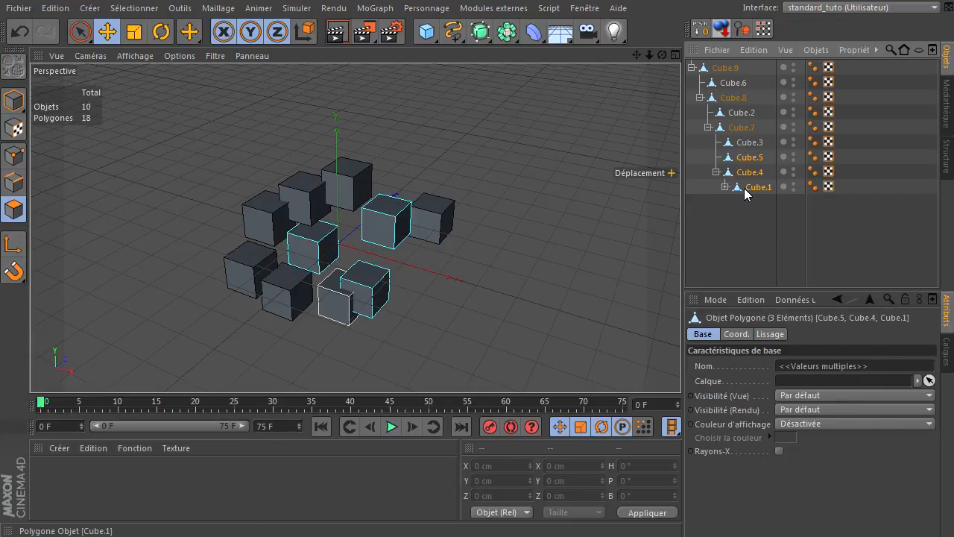
pyautogui.click(14, 155)
pyautogui.click(134, 9)
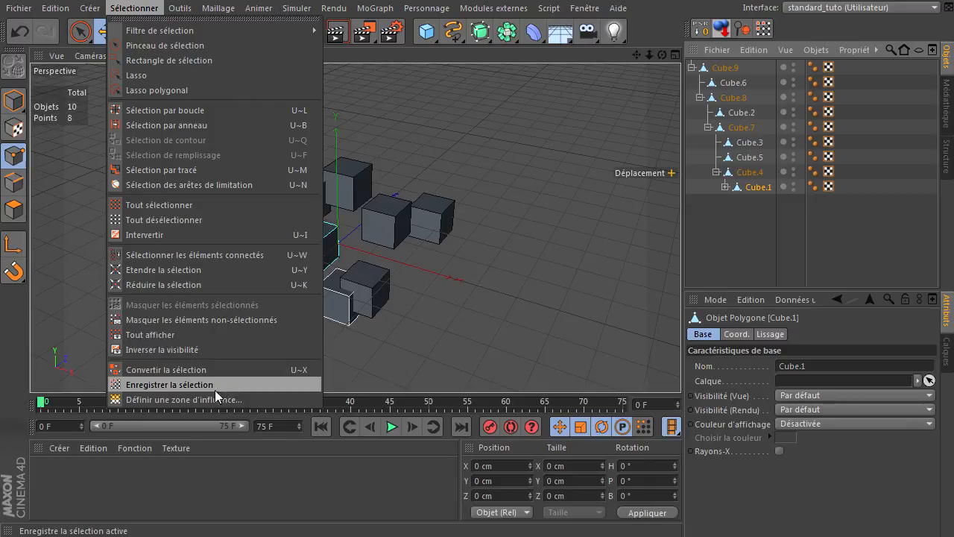
pyautogui.click(143, 10)
pyautogui.click(144, 10)
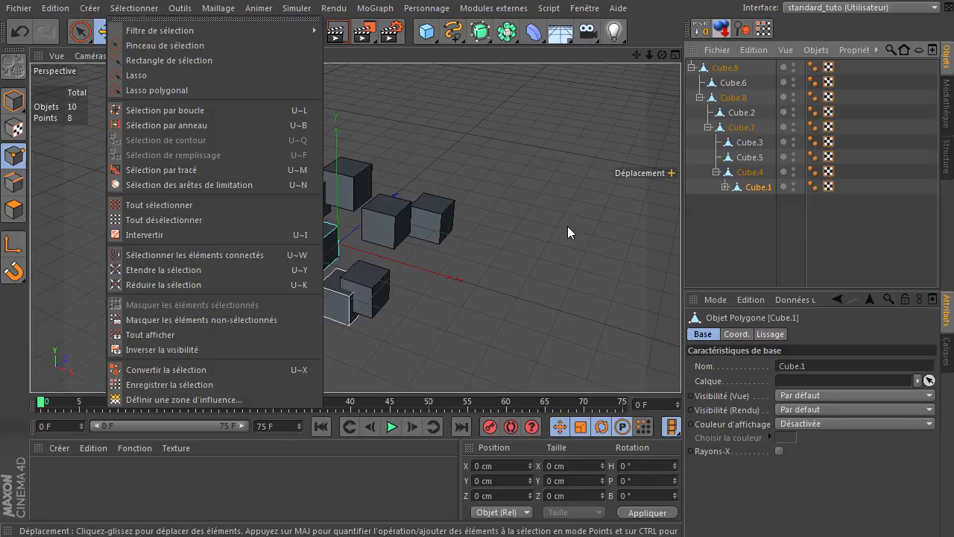
pyautogui.click(134, 8)
pyautogui.click(134, 8)
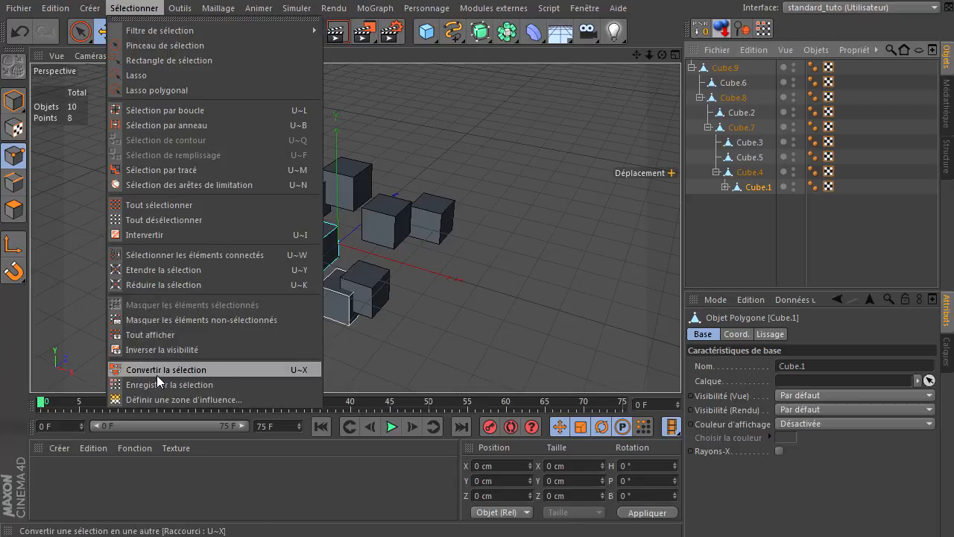
pyautogui.click(724, 251)
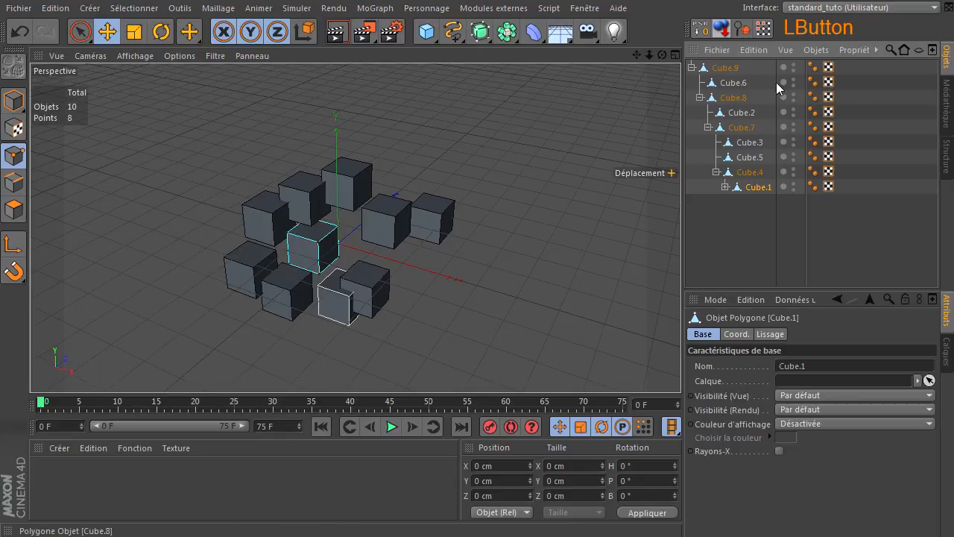
# Save Cube.1's point selection with Enregistrer la sélection and delete the resulting selection tag.
pyautogui.click(764, 33)
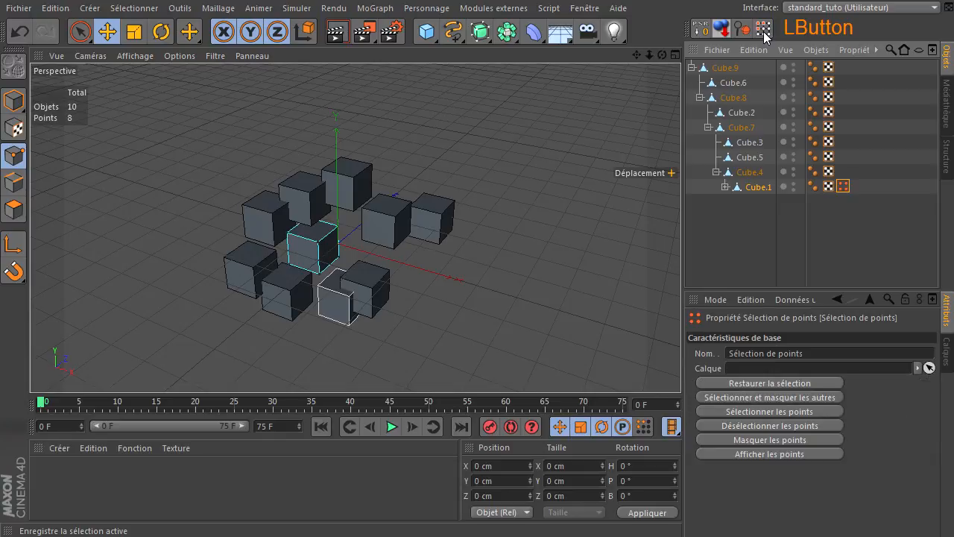
pyautogui.click(844, 187)
pyautogui.press('Delete')
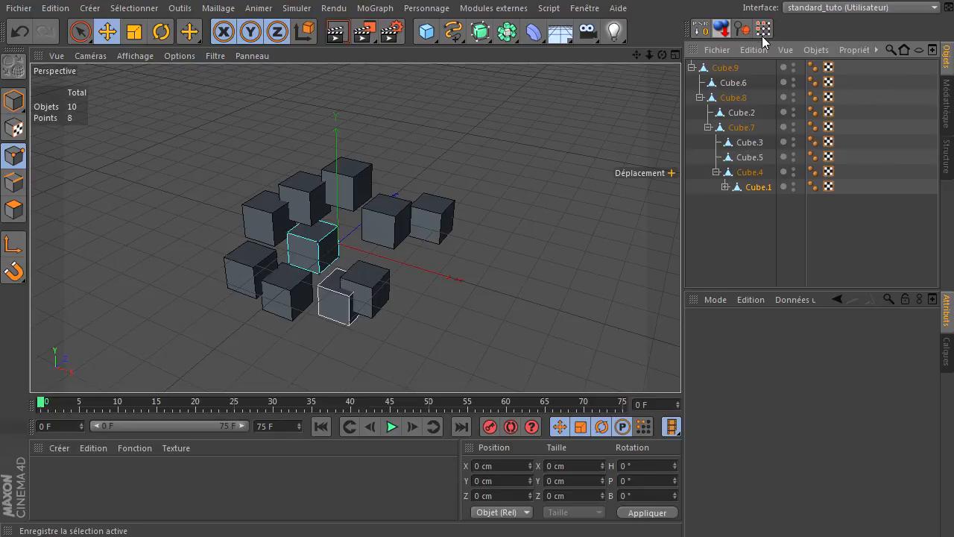
# Review the selection commands once more and deselect all objects.
pyautogui.click(143, 11)
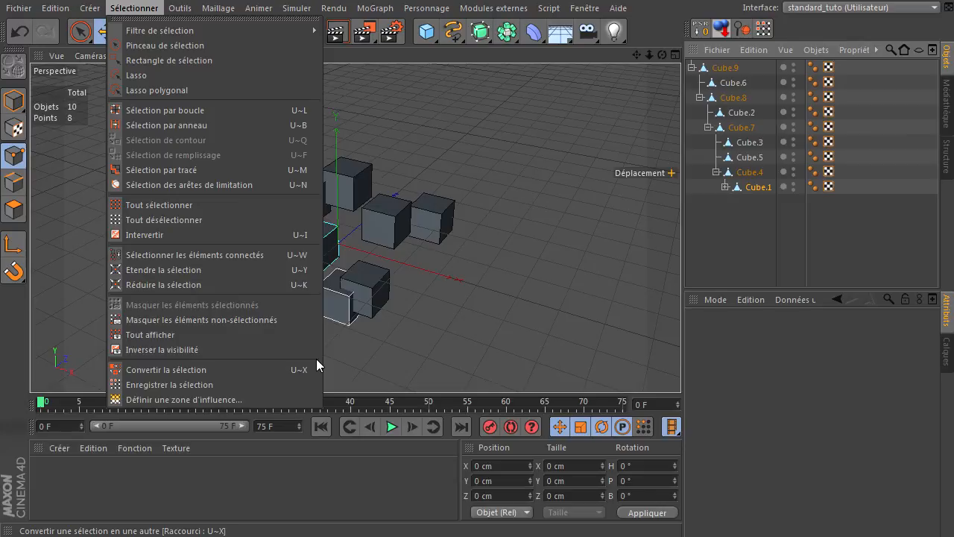
pyautogui.click(751, 252)
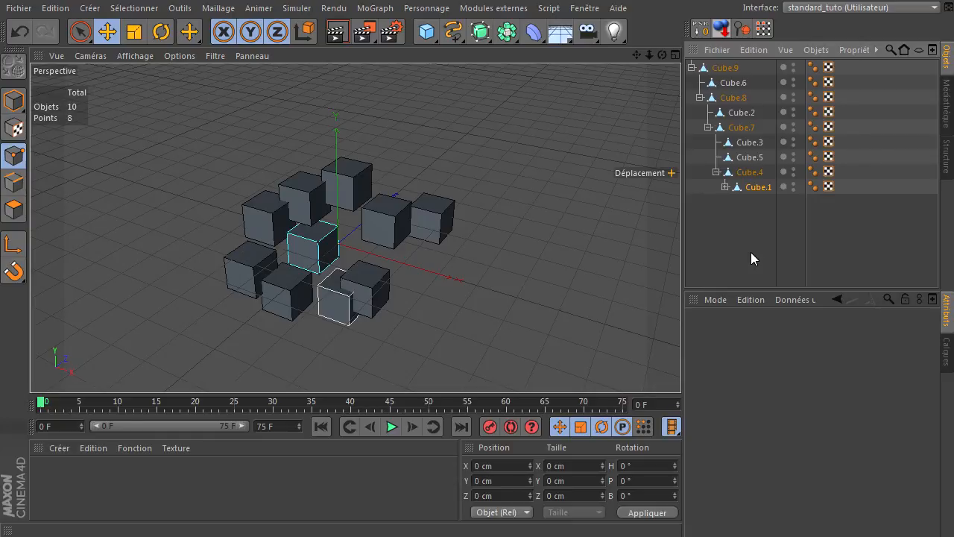
pyautogui.click(752, 253)
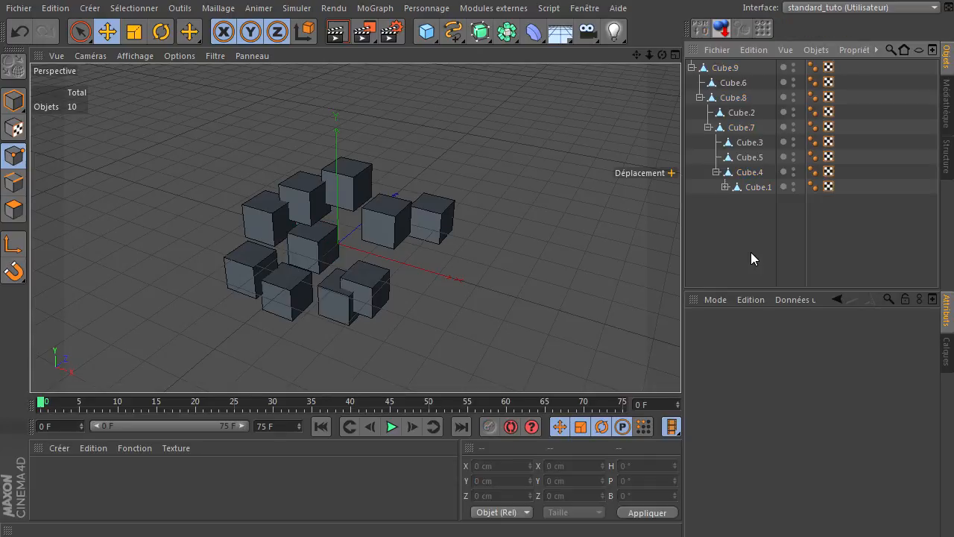